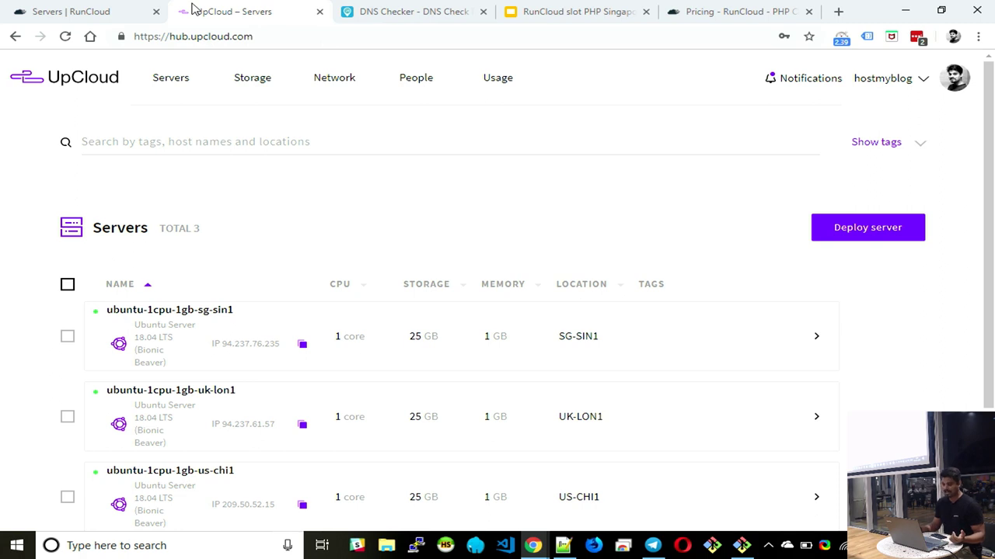
- Copy the IP address of the ubuntu-1cpu-1gb-us-chi1 server from the UpCloud server list
{"action": "scroll", "coordinate": [236, 289], "scroll_direction": "down", "scroll_amount": 2}
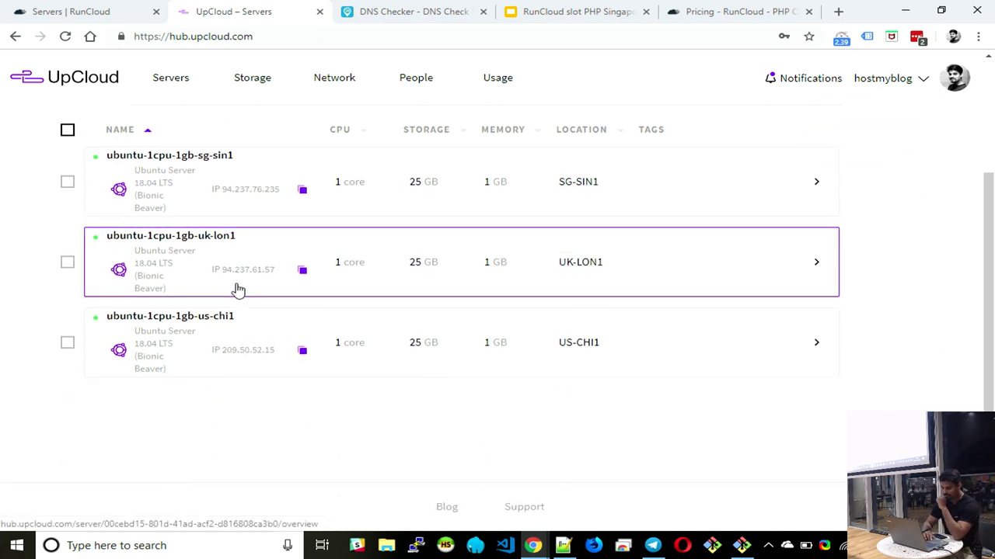
{"action": "scroll", "coordinate": [239, 289], "scroll_direction": "up", "scroll_amount": 1}
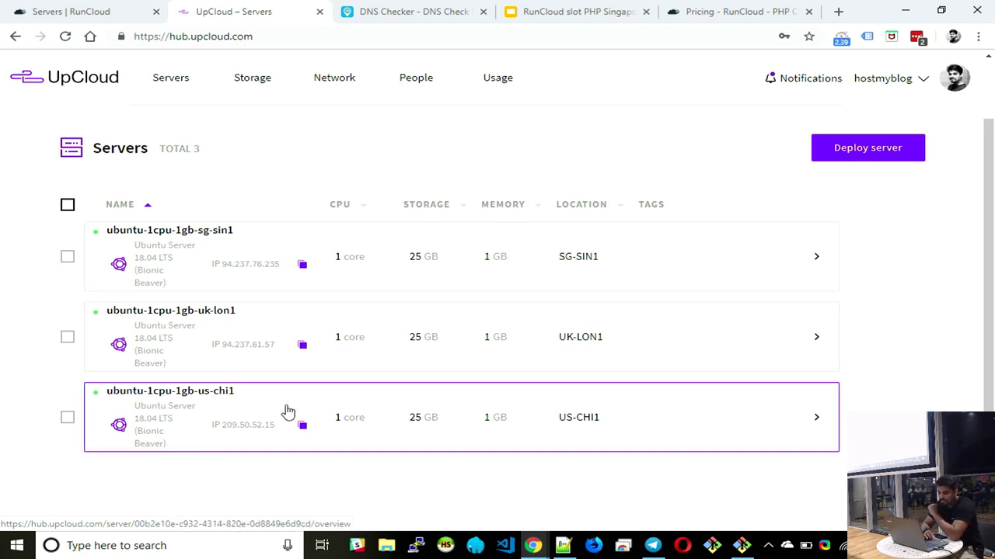
{"action": "left_click", "coordinate": [245, 433]}
- Fill in RunCloud's form for connecting a new server with name Test Serv, IP address 209.50.52.15 and provider UpCloud
{"action": "left_click", "coordinate": [61, 10]}
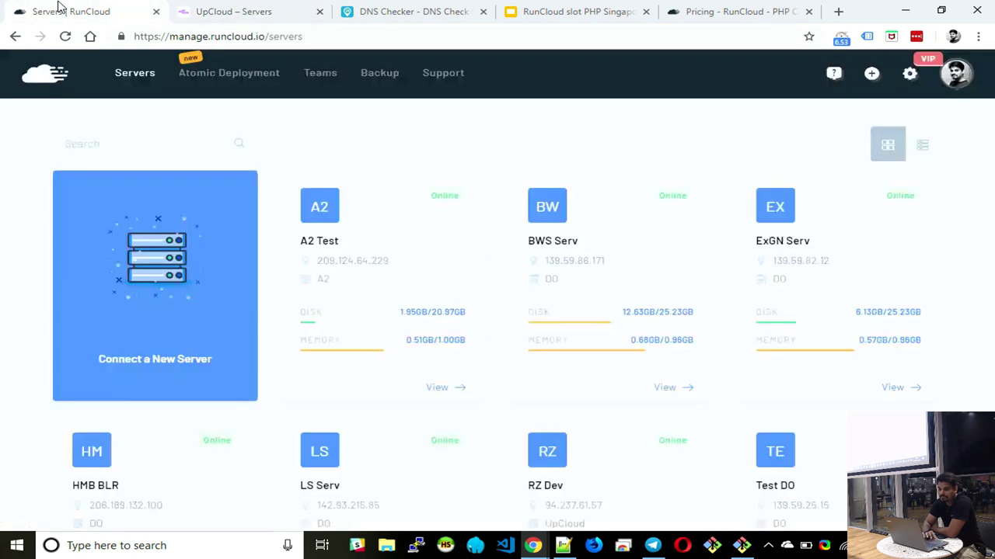
{"action": "left_click", "coordinate": [161, 263]}
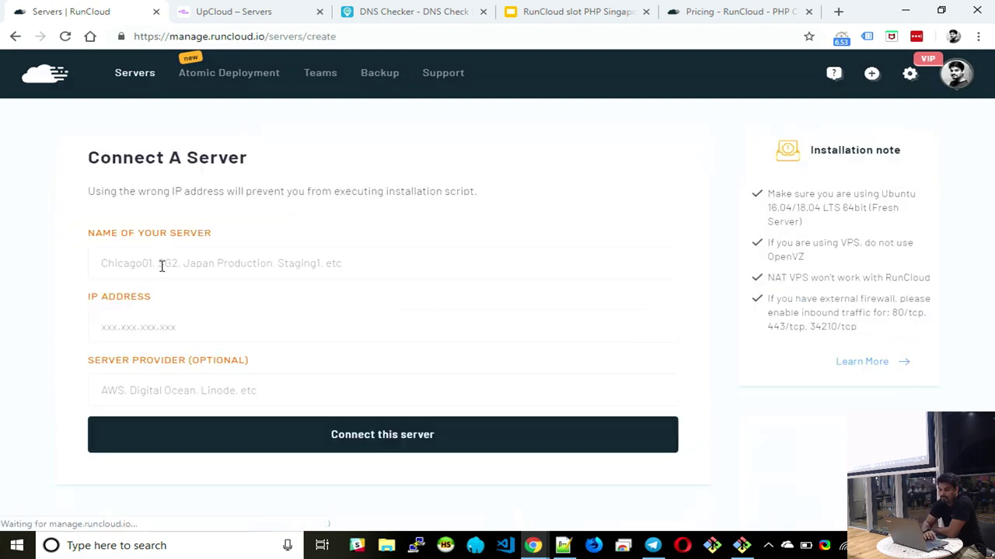
{"action": "left_click", "coordinate": [162, 265]}
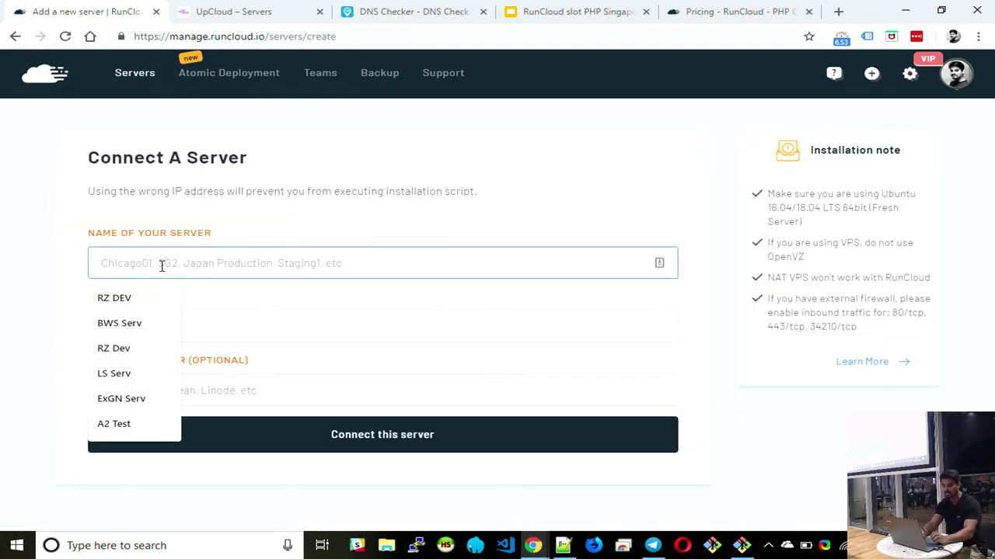
{"action": "type", "text": "Test "}
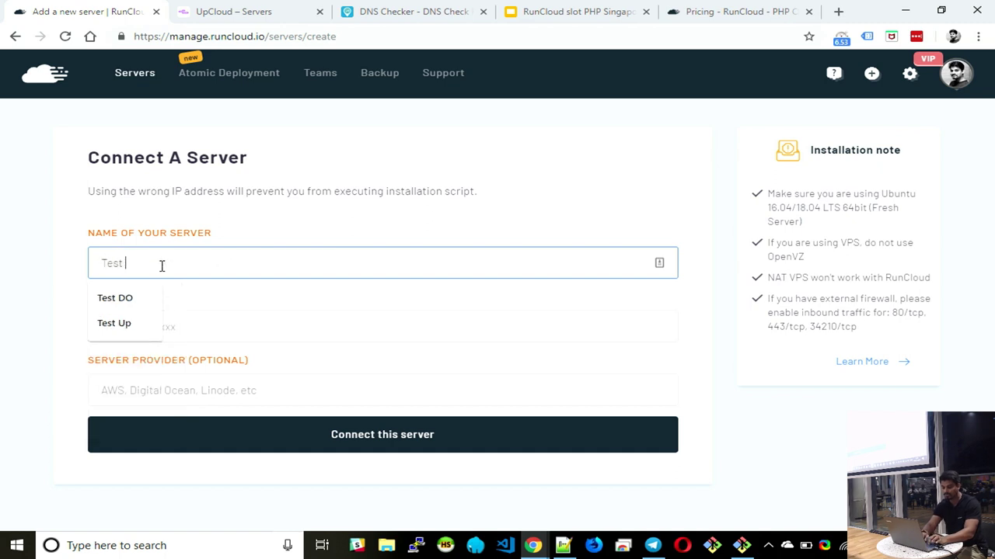
{"action": "type", "text": "Serv"}
{"action": "key", "text": "Tab"}
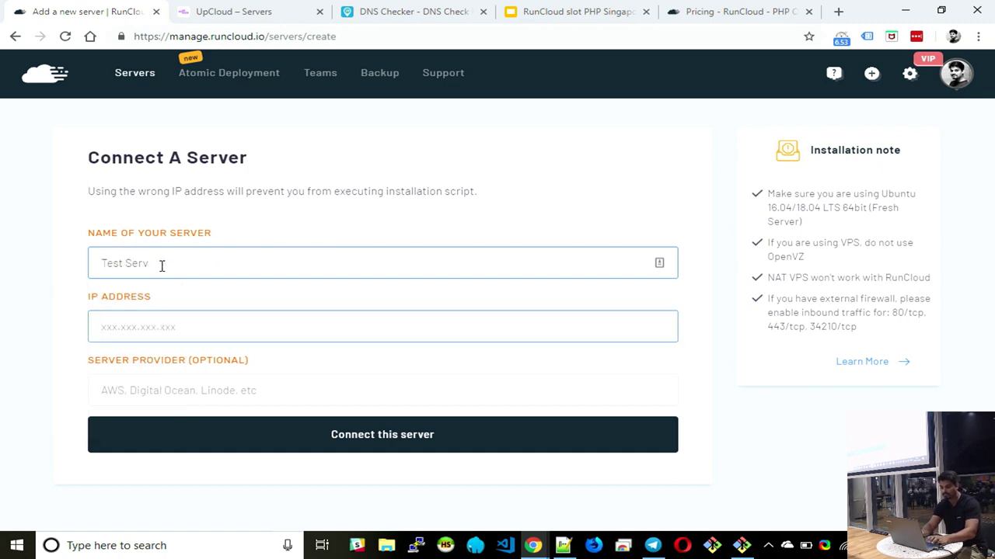
{"action": "type", "text": "209.50.52.15"}
{"action": "key", "text": "Tab"}
{"action": "type", "text": "U"}
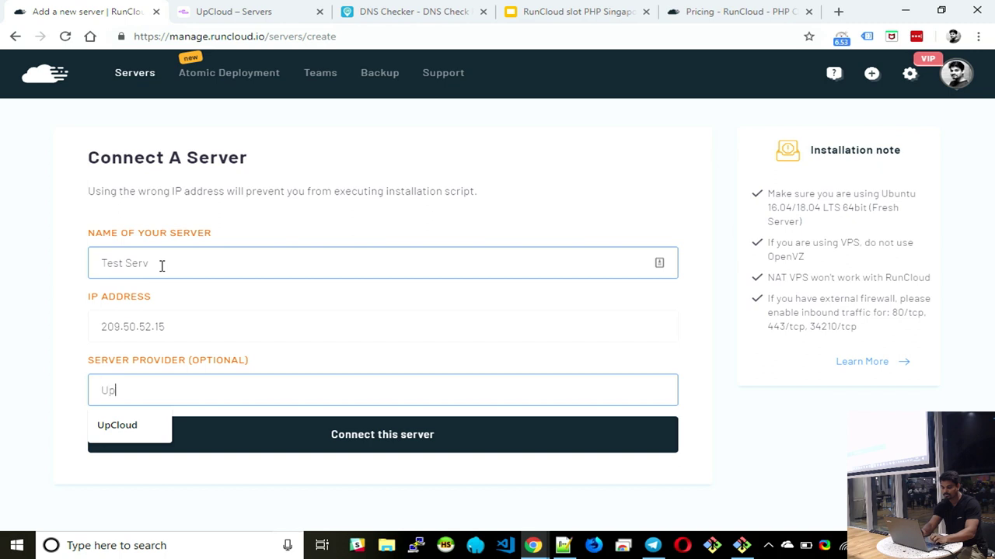
{"action": "type", "text": "pCloud"}
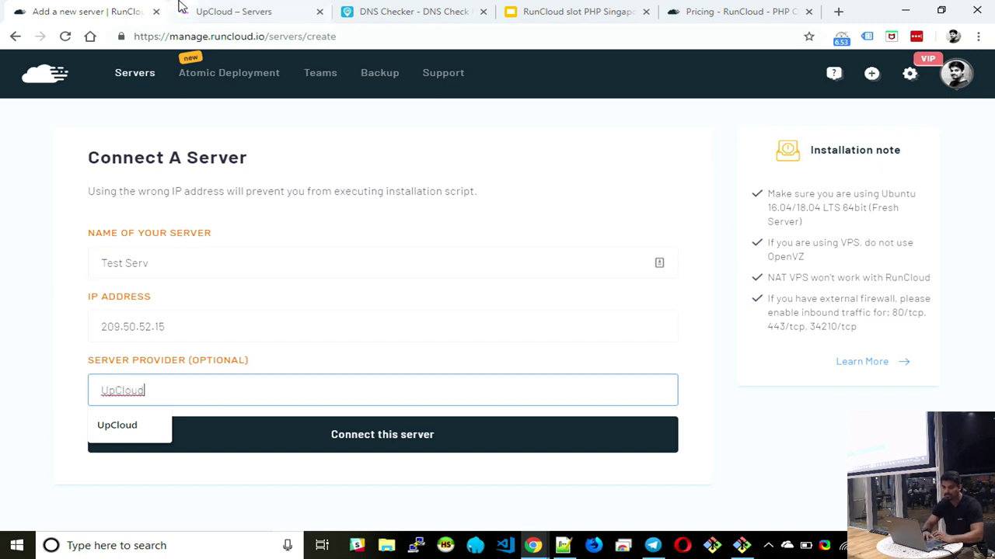
- Copy the us-chi1 server's IP address from UpCloud again, re-enter 209.50.52.15 in the RunCloud form and connect the server
{"action": "left_click", "coordinate": [167, 332]}
{"action": "left_click", "coordinate": [199, 10]}
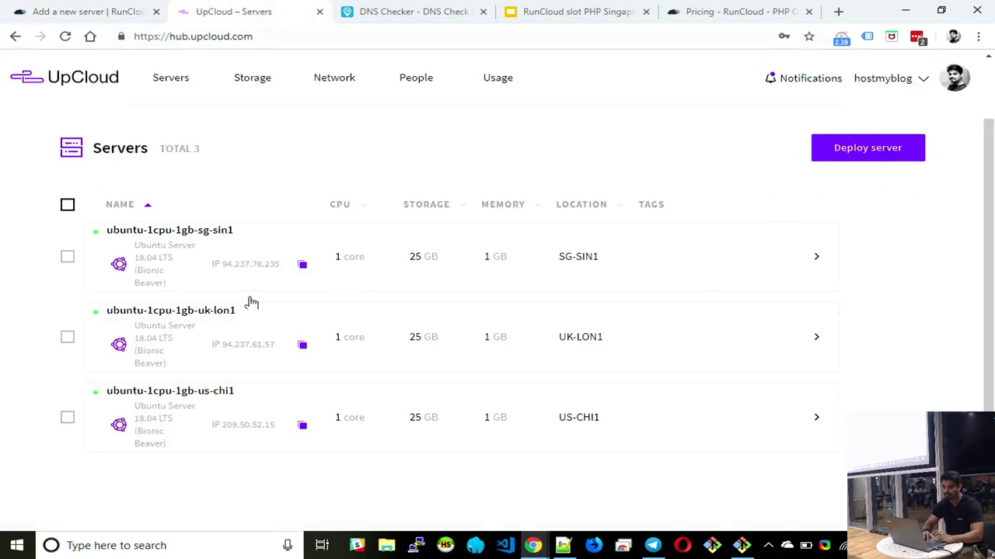
{"action": "left_click", "coordinate": [241, 430]}
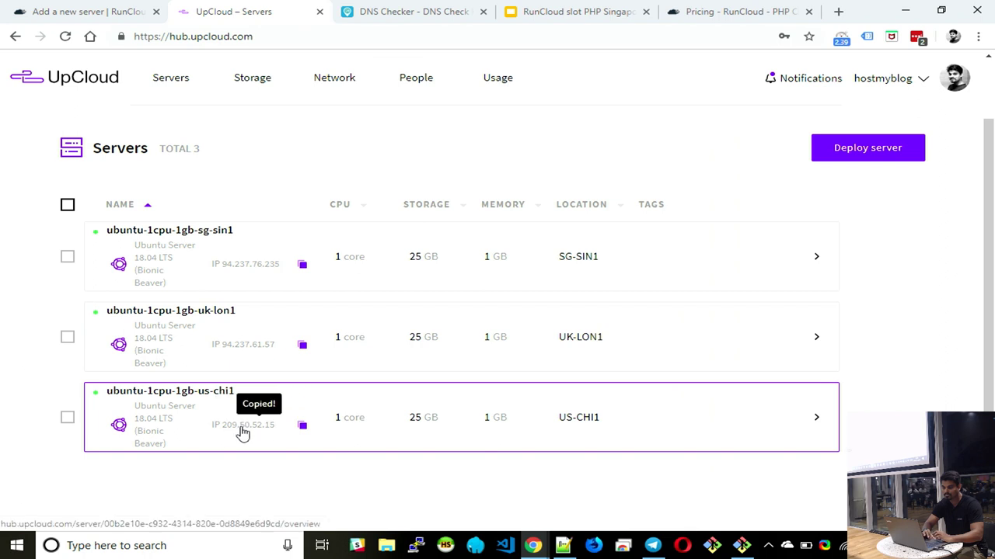
{"action": "left_click", "coordinate": [86, 7]}
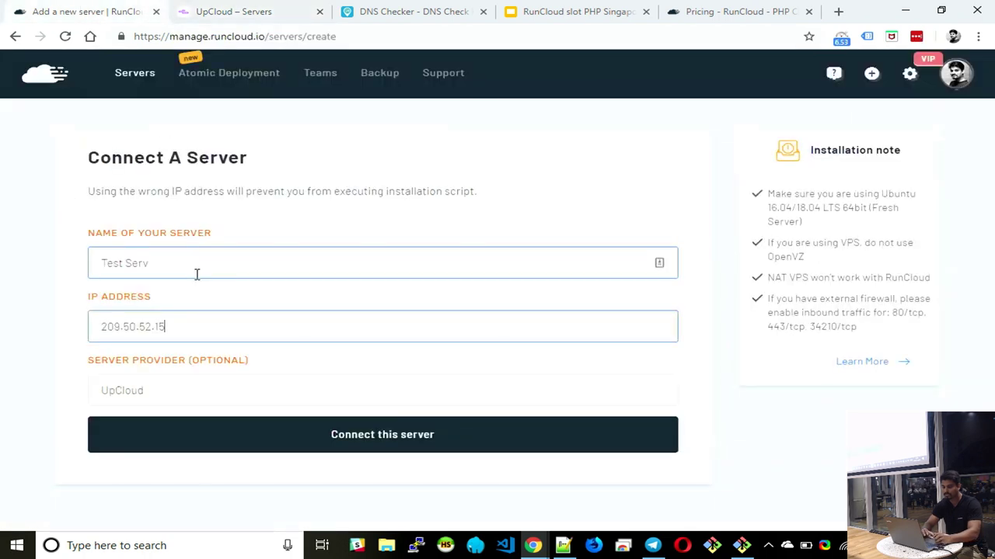
{"action": "key", "text": "ctrl+a"}
{"action": "type", "text": "209.50.52.15"}
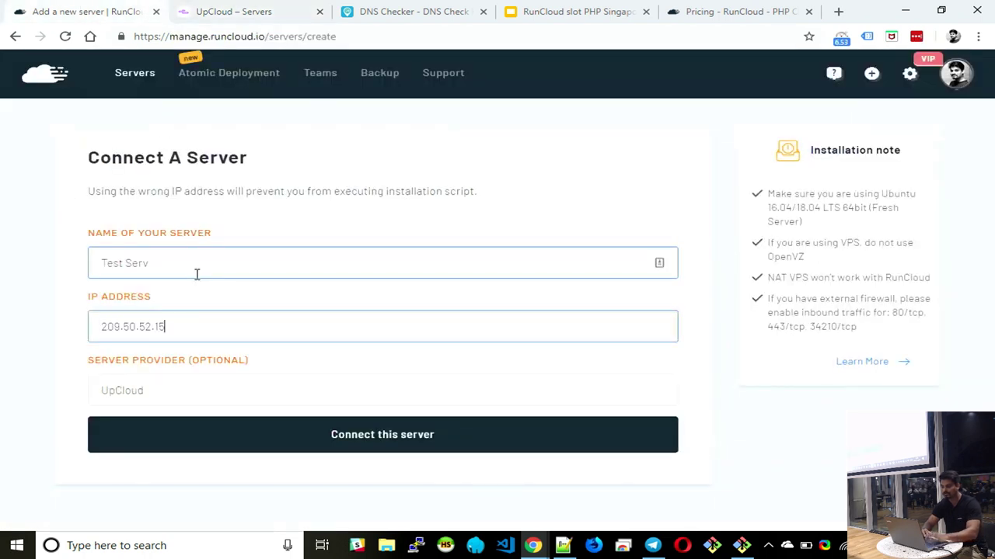
{"action": "left_click", "coordinate": [346, 433]}
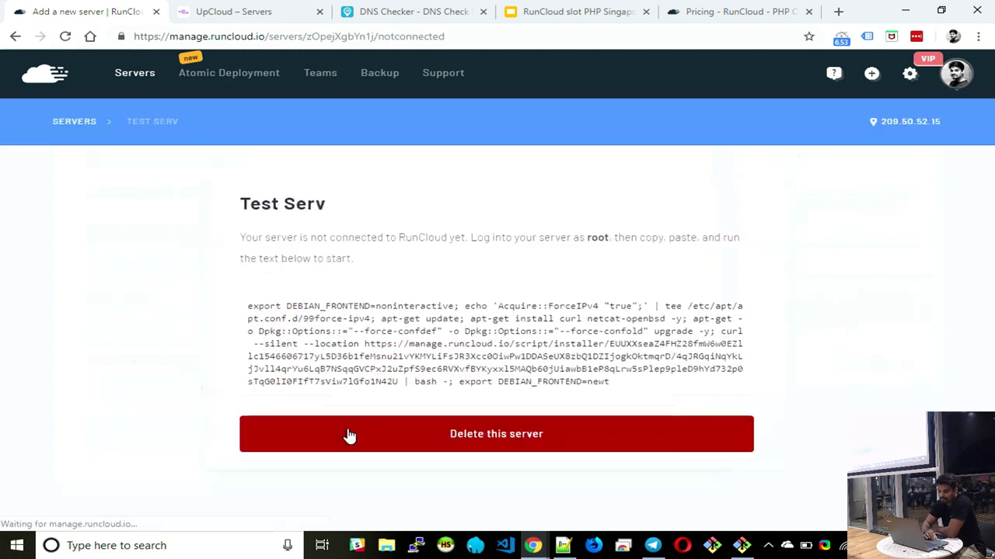
- Switch to the Git Bash terminal, begin an ssh command for the root user and enlarge the terminal text
{"action": "mouse_move", "coordinate": [466, 315]}
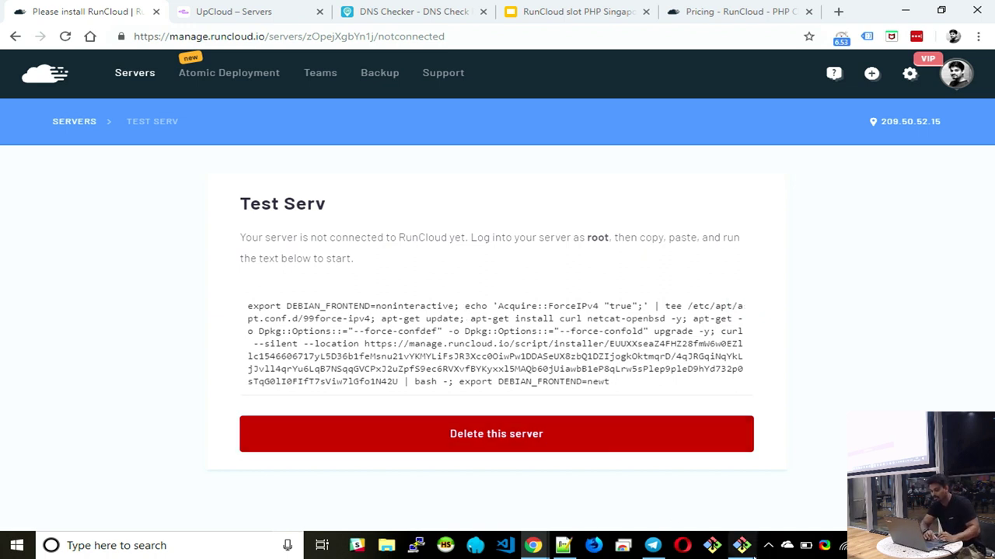
{"action": "left_click", "coordinate": [742, 545]}
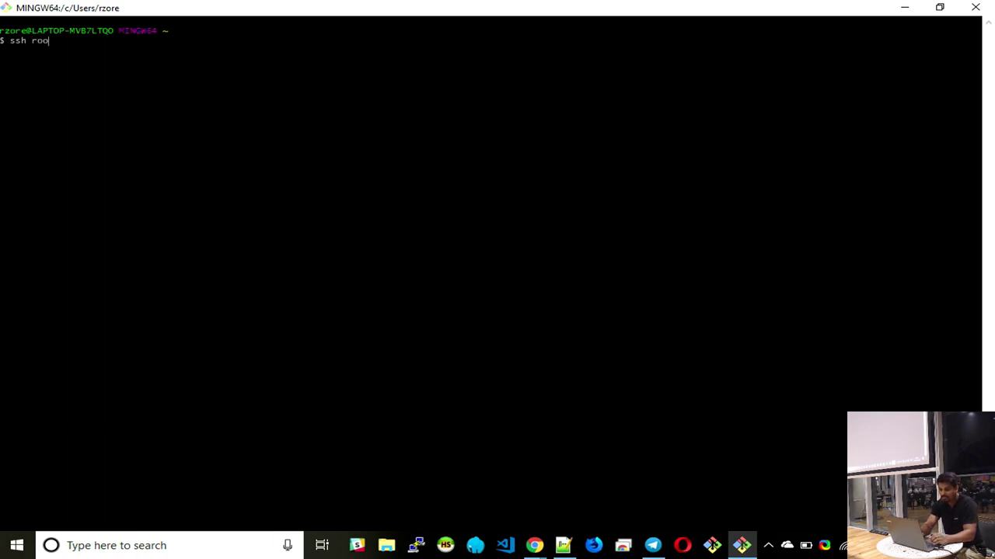
{"action": "key", "text": "ctrl+plus"}
{"action": "key", "text": "ctrl+plus"}
{"action": "key", "text": "ctrl+plus"}
{"action": "key", "text": "ctrl+plus"}
{"action": "key", "text": "ctrl+plus"}
{"action": "key", "text": "ctrl+plus"}
{"action": "key", "text": "ctrl+plus"}
{"action": "key", "text": "ctrl+plus"}
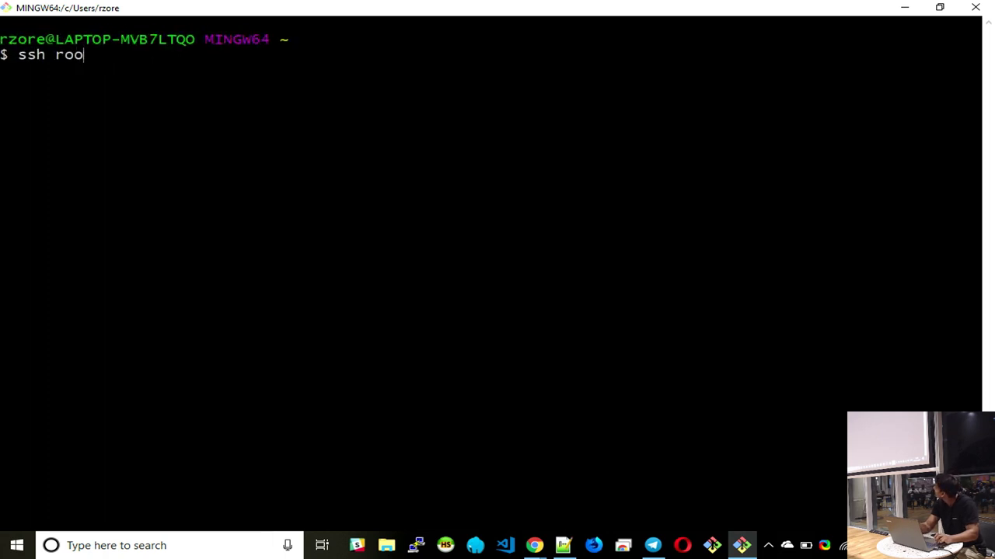
{"action": "key", "text": "ctrl+plus"}
{"action": "key", "text": "ctrl+plus"}
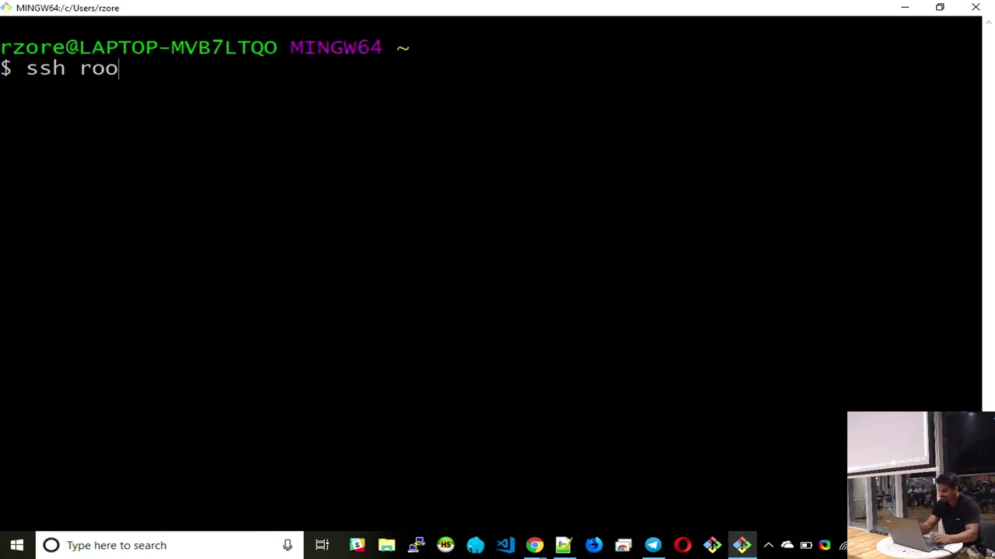
{"action": "type", "text": "t@"}
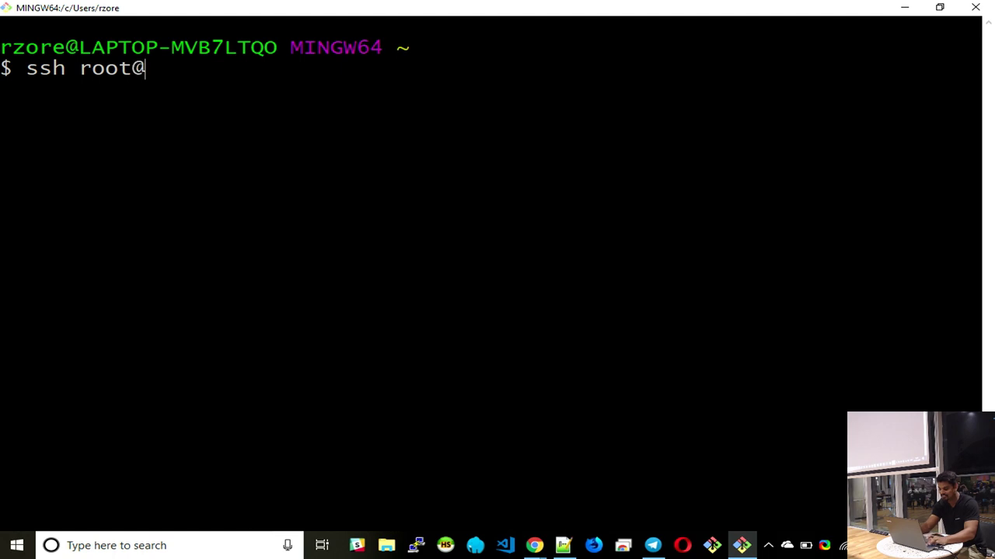
{"action": "key", "text": "shift+Insert"}
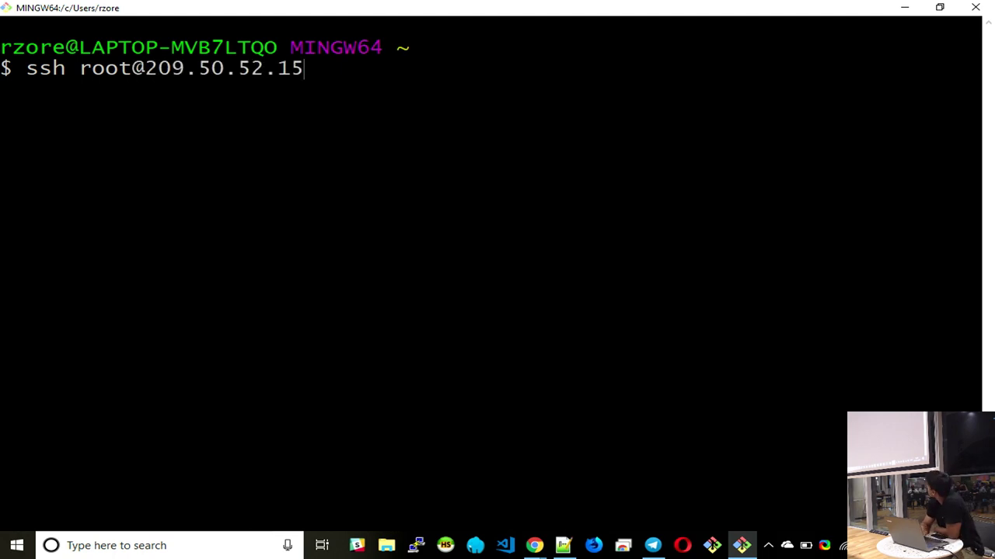
{"action": "key", "text": "Return"}
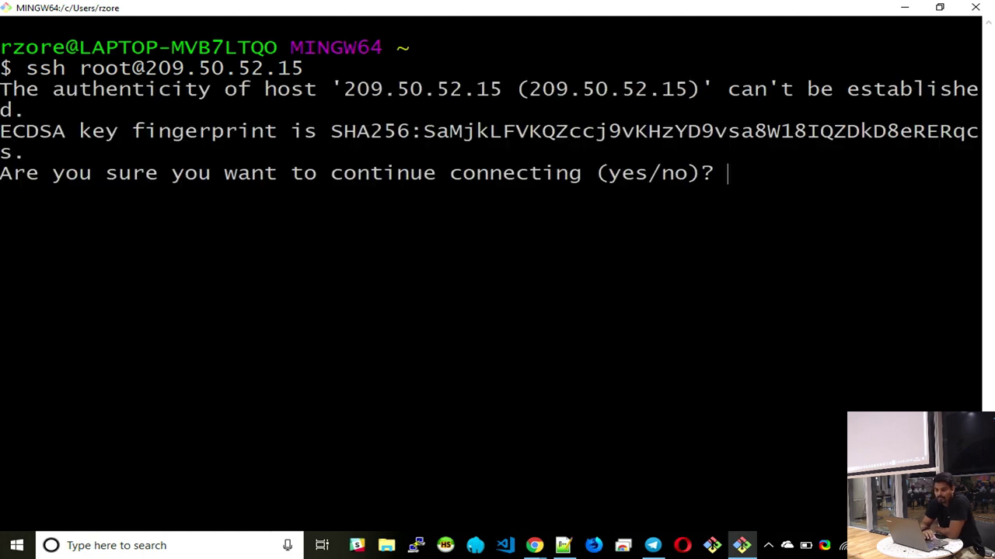
{"action": "type", "text": "yes"}
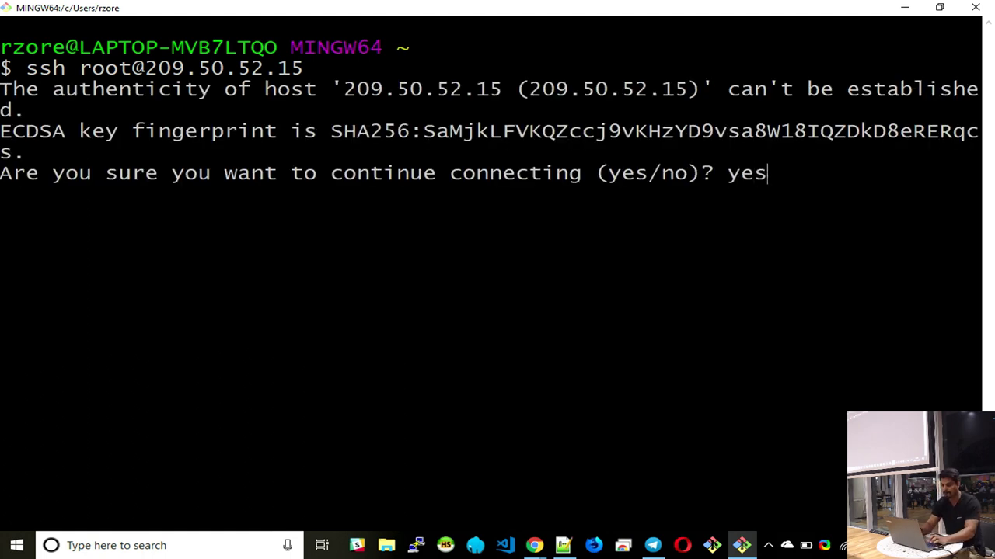
{"action": "key", "text": "Return"}
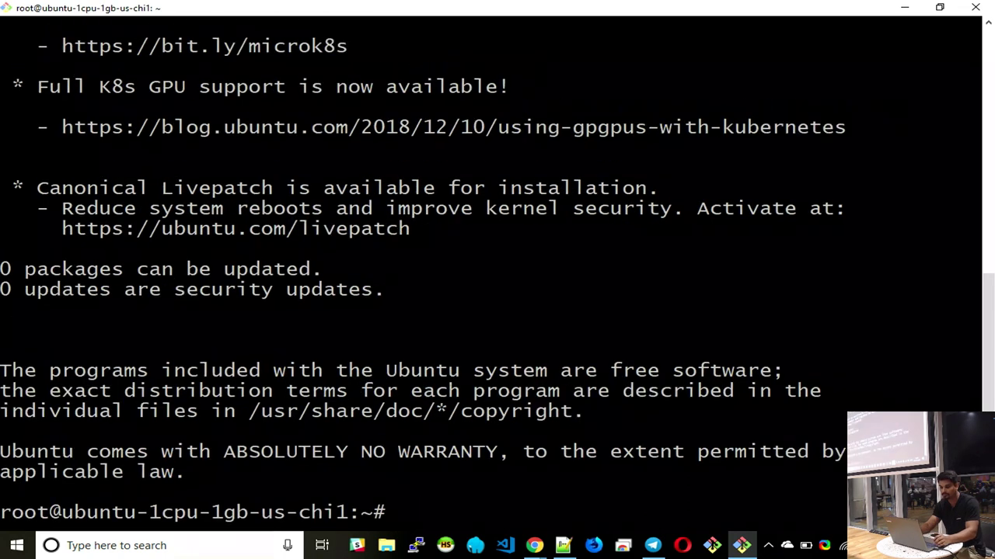
{"action": "type", "text": "clear"}
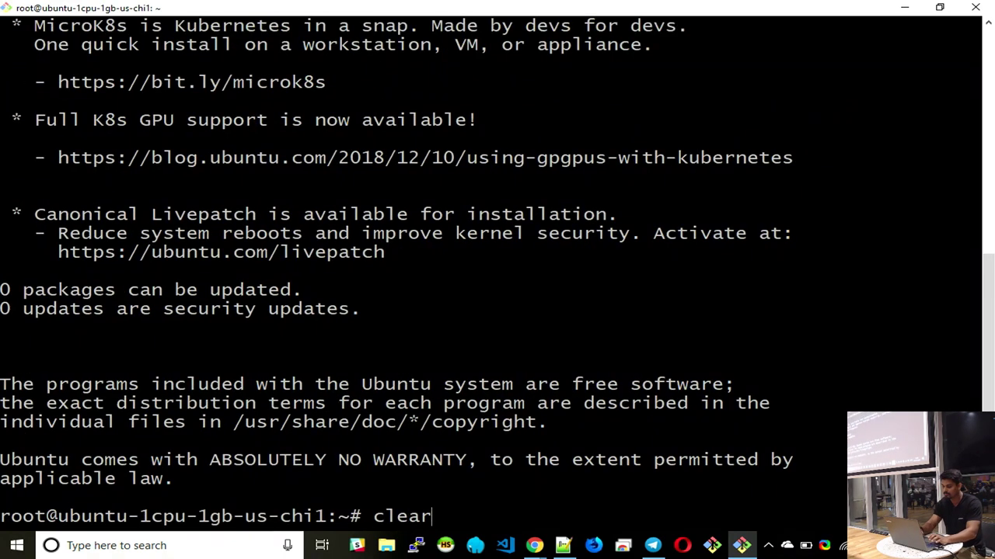
{"action": "key", "text": "Return"}
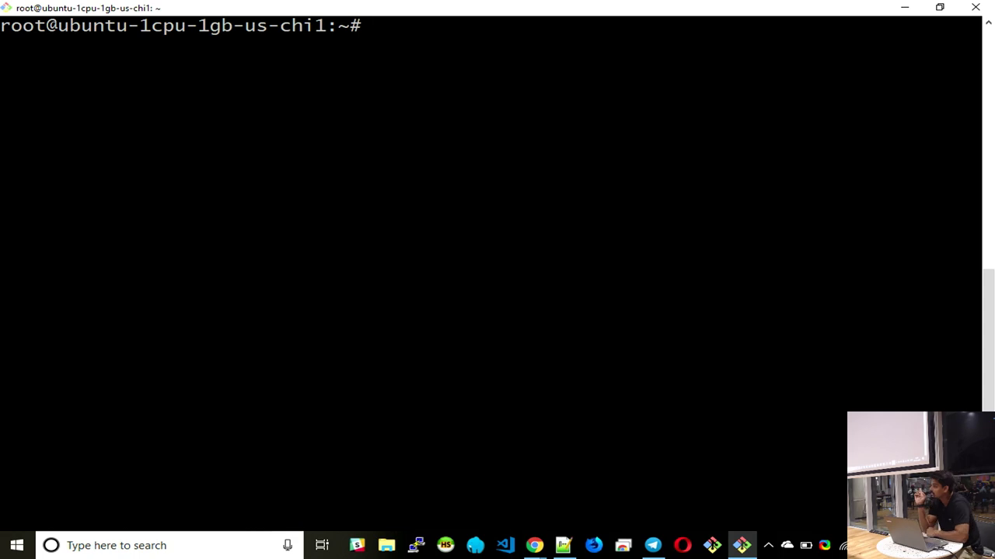
- Copy the installation script for Test Serv from RunCloud and run it in the server's SSH session
{"action": "key", "text": "alt+Tab"}
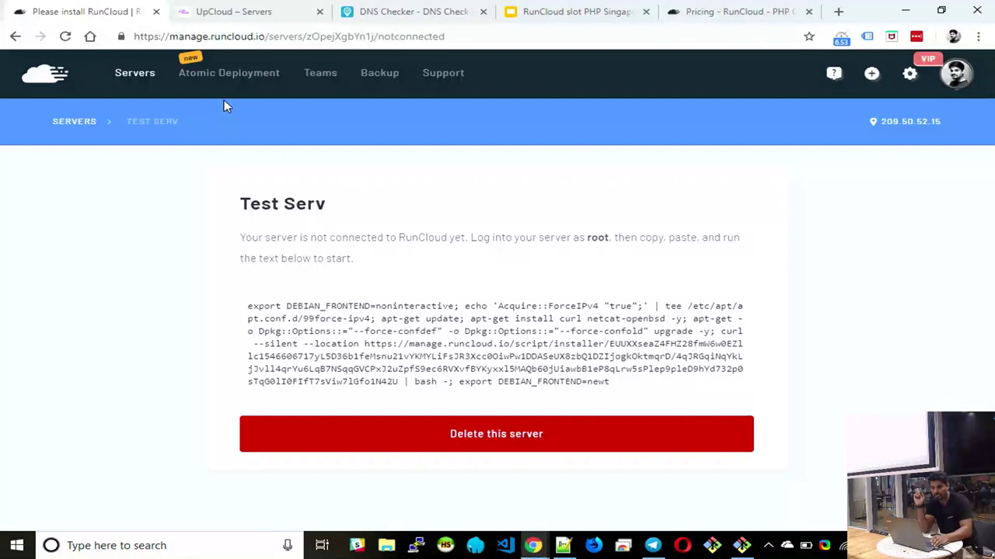
{"action": "key", "text": "alt+Tab"}
{"action": "key", "text": "alt+Tab"}
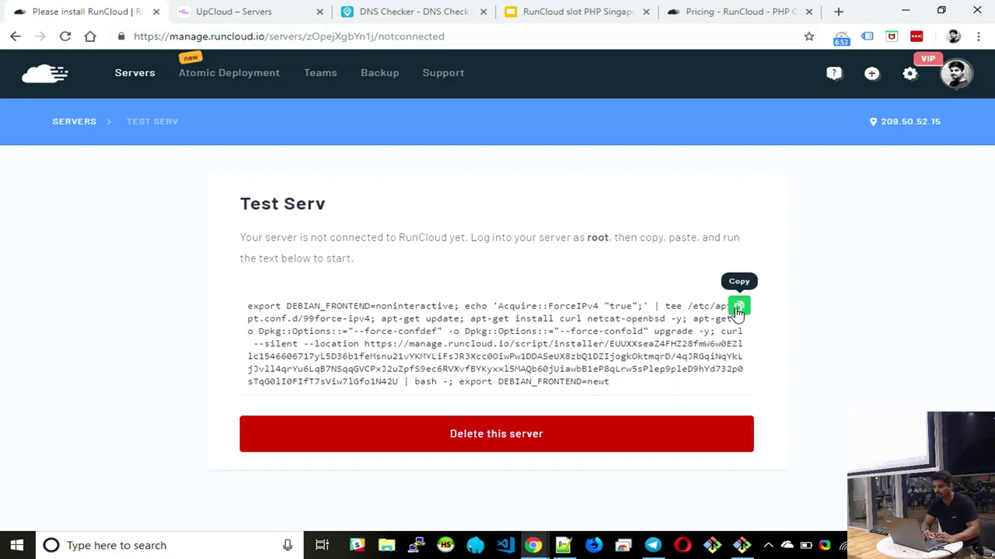
{"action": "left_click", "coordinate": [738, 309]}
{"action": "key", "text": "alt+Tab"}
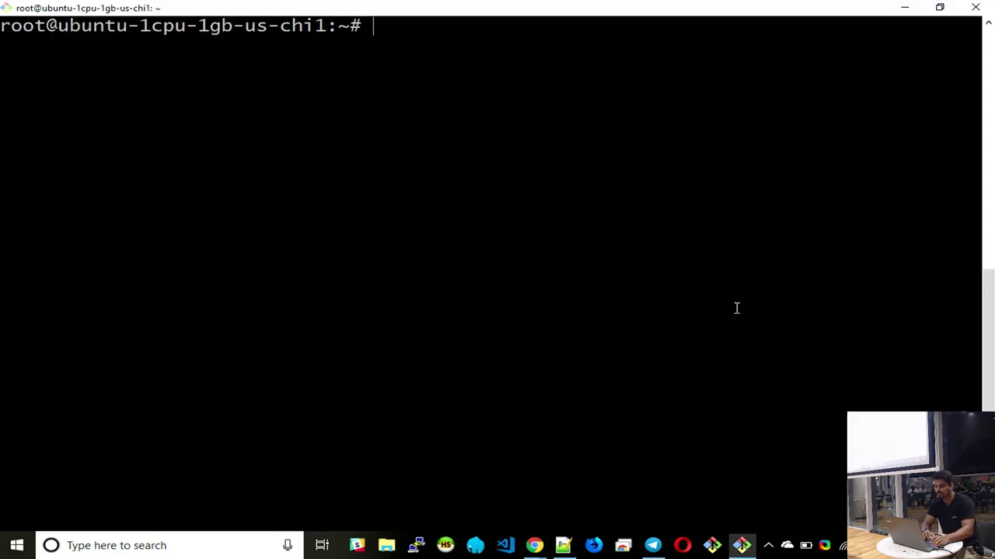
{"action": "right_click", "coordinate": [423, 116]}
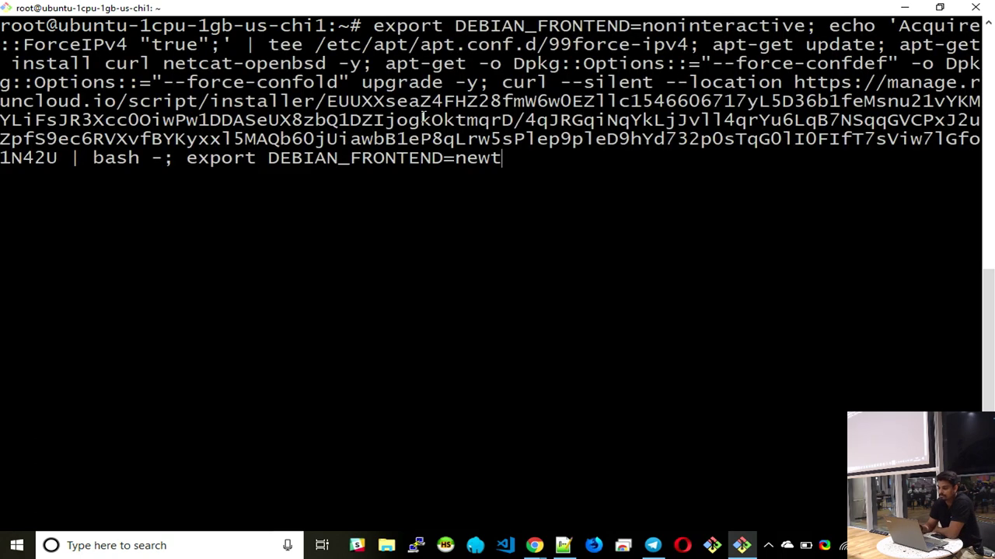
{"action": "key", "text": "Return"}
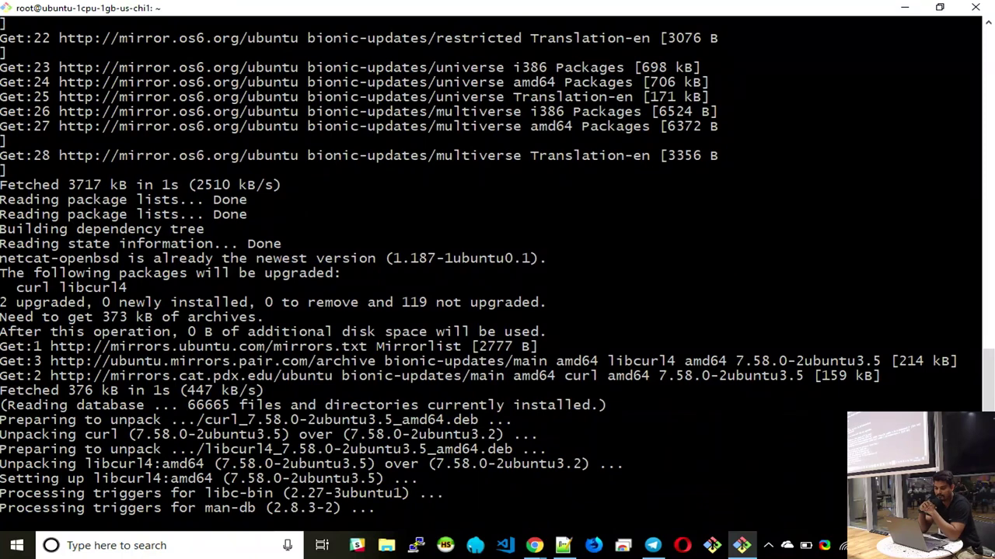
- Return to RunCloud's server list and open the summary of the RZ Dev server
{"action": "key", "text": "alt+Tab"}
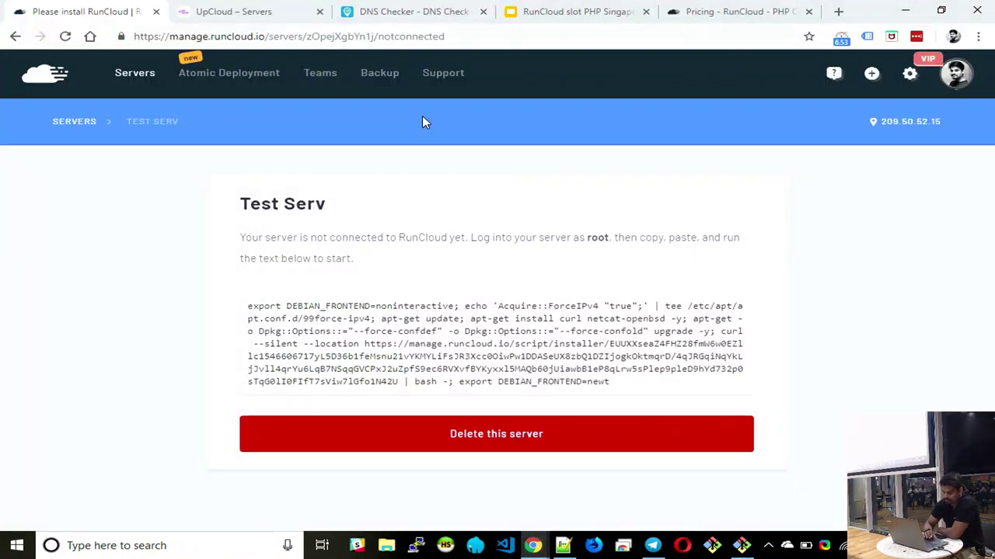
{"action": "left_click", "coordinate": [141, 80]}
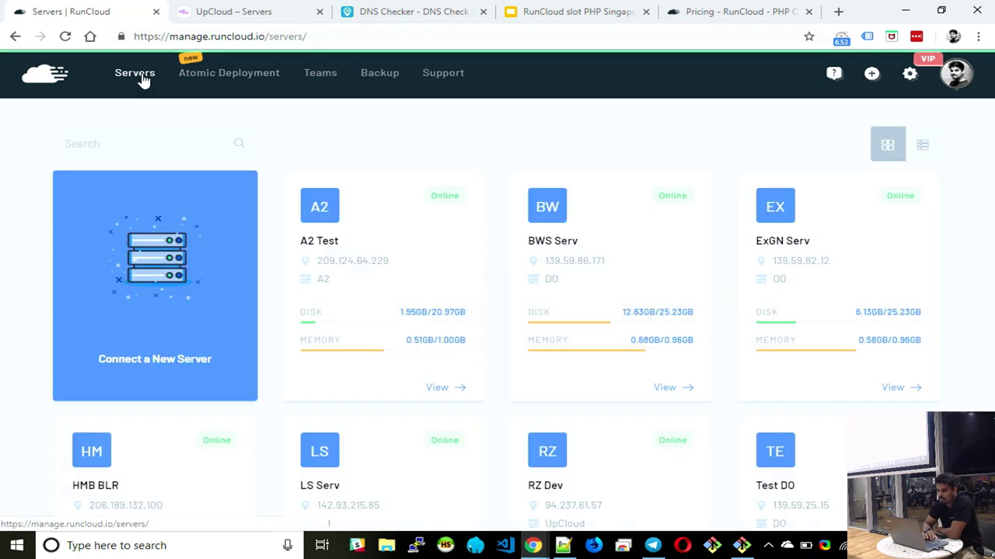
{"action": "scroll", "coordinate": [301, 264], "scroll_direction": "down", "scroll_amount": 4}
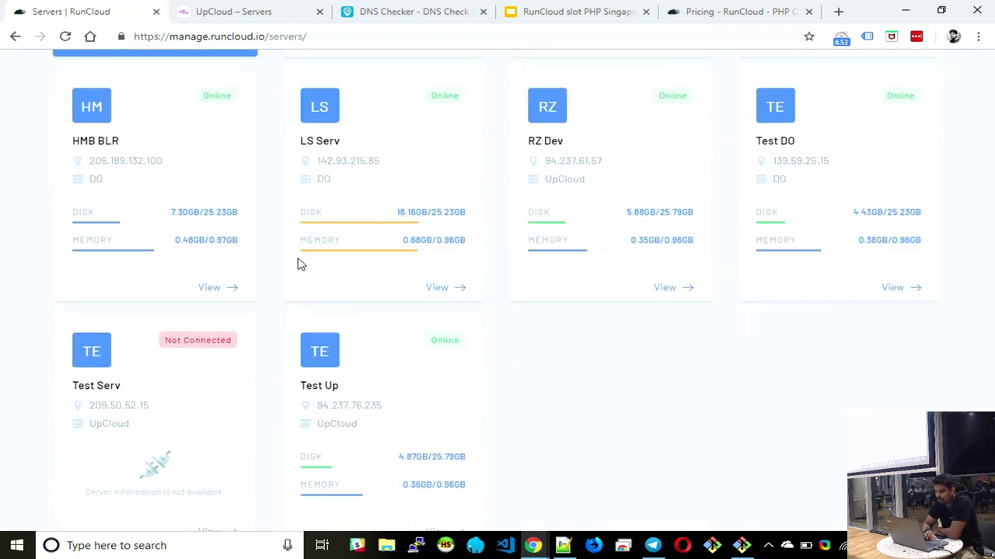
{"action": "scroll", "coordinate": [301, 264], "scroll_direction": "up", "scroll_amount": 1}
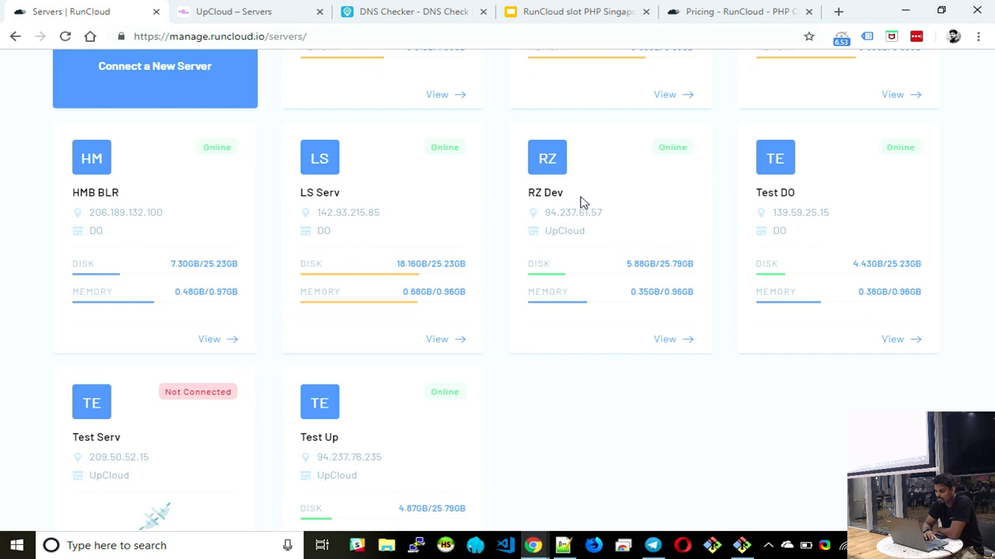
{"action": "left_click", "coordinate": [547, 157]}
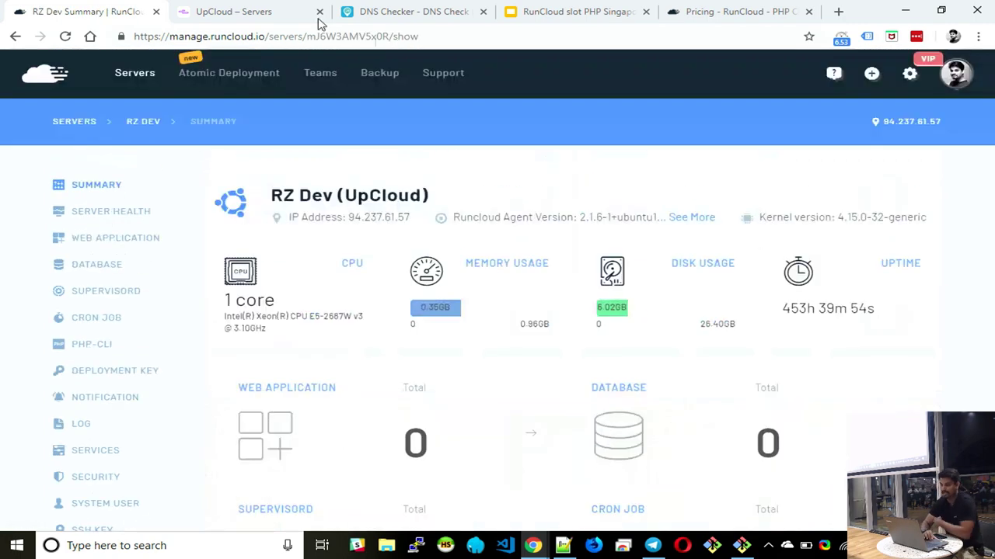
- View the Test Up server's summary from the server list and go back to the RZ Dev summary
{"action": "left_click", "coordinate": [90, 126]}
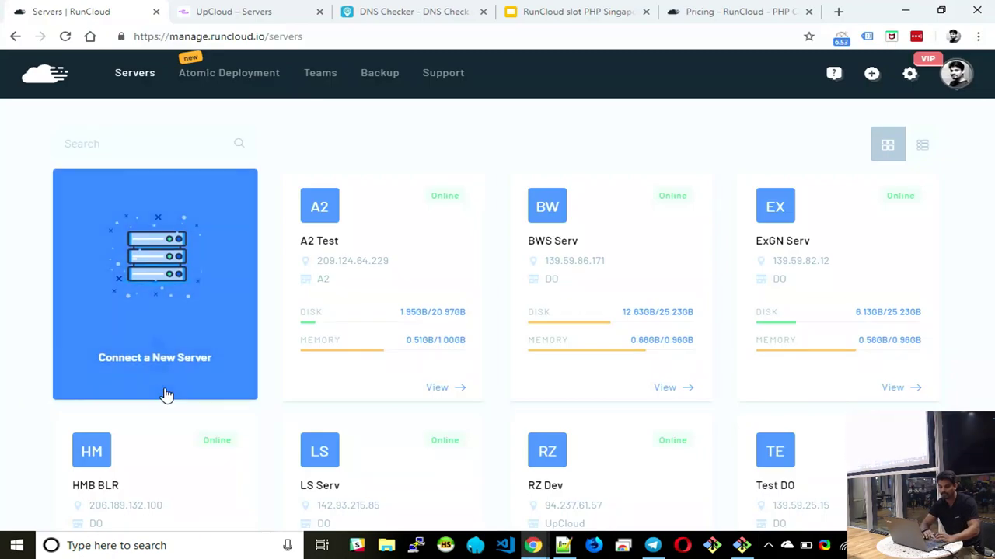
{"action": "scroll", "coordinate": [166, 396], "scroll_direction": "down", "scroll_amount": 5}
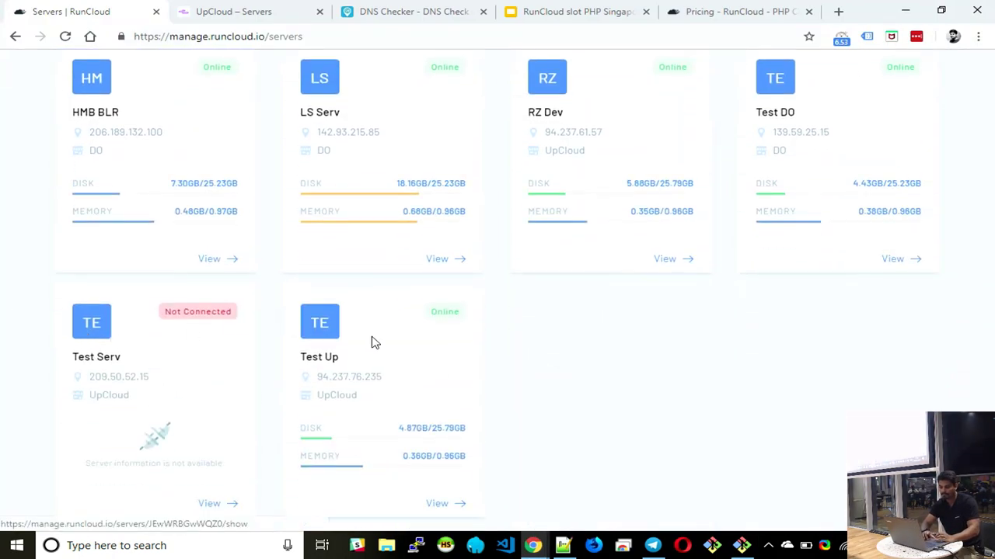
{"action": "left_click", "coordinate": [326, 328]}
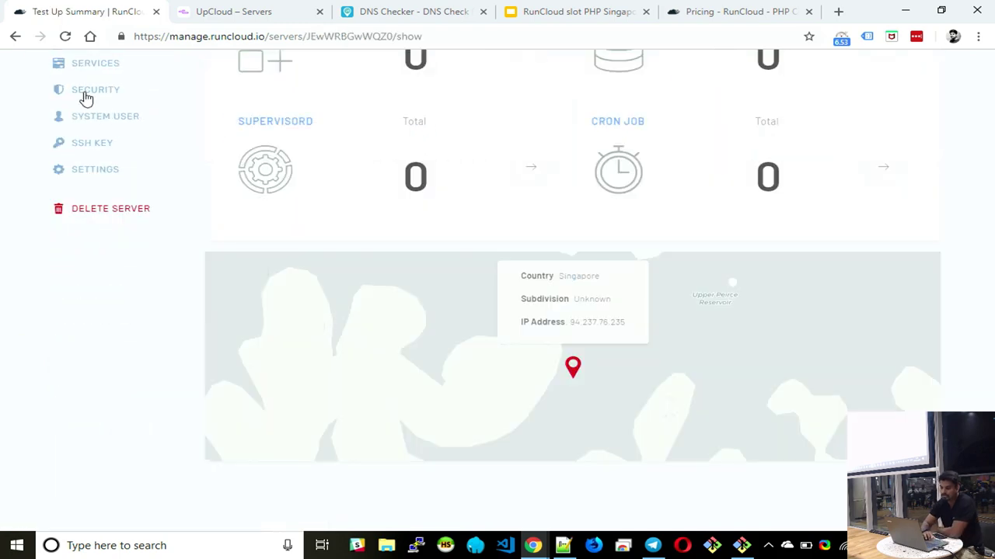
{"action": "left_click", "coordinate": [15, 37]}
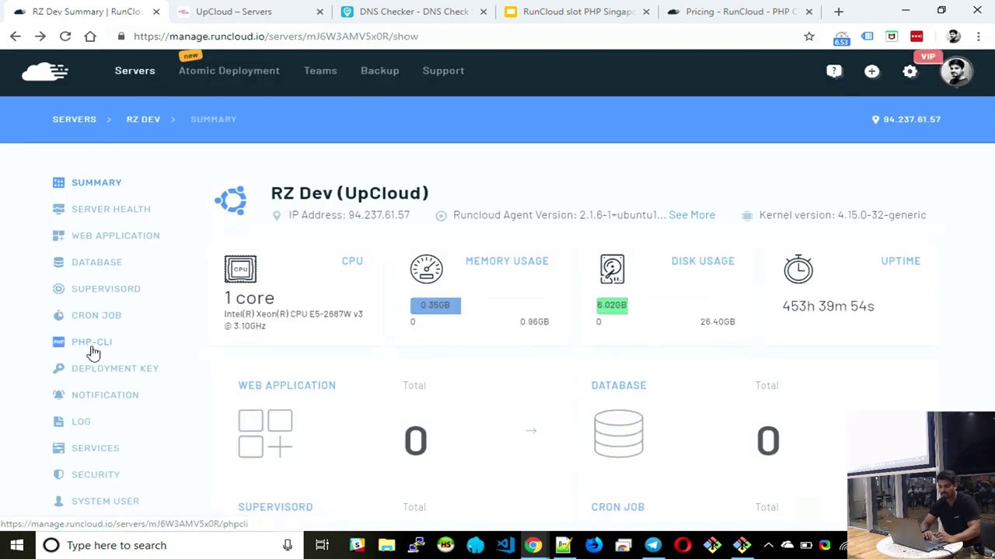
{"action": "scroll", "coordinate": [82, 88], "scroll_direction": "down", "scroll_amount": 2}
{"action": "scroll", "coordinate": [80, 104], "scroll_direction": "up", "scroll_amount": 2}
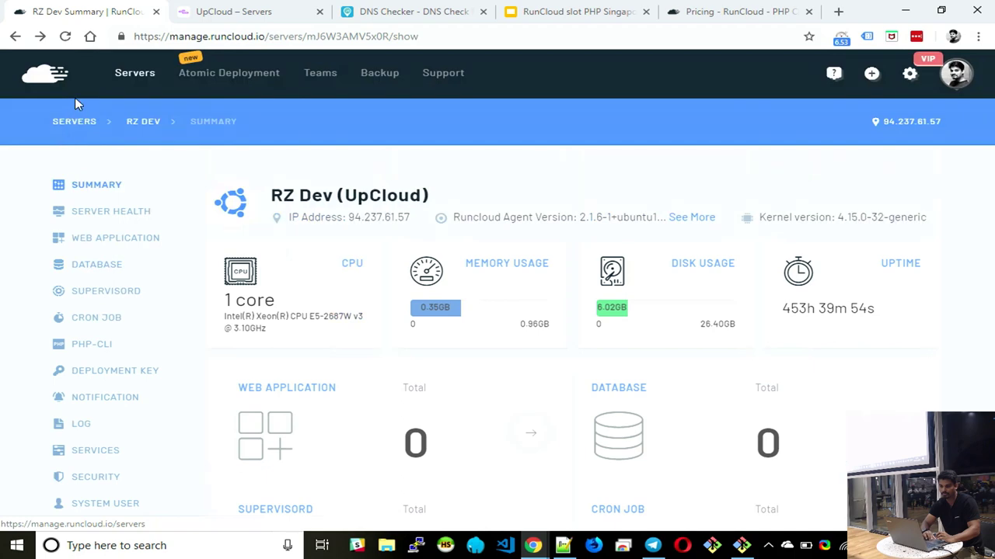
- Open the Test Serv connection page from the server list and check the installation's progress in the terminal
{"action": "left_click", "coordinate": [124, 78]}
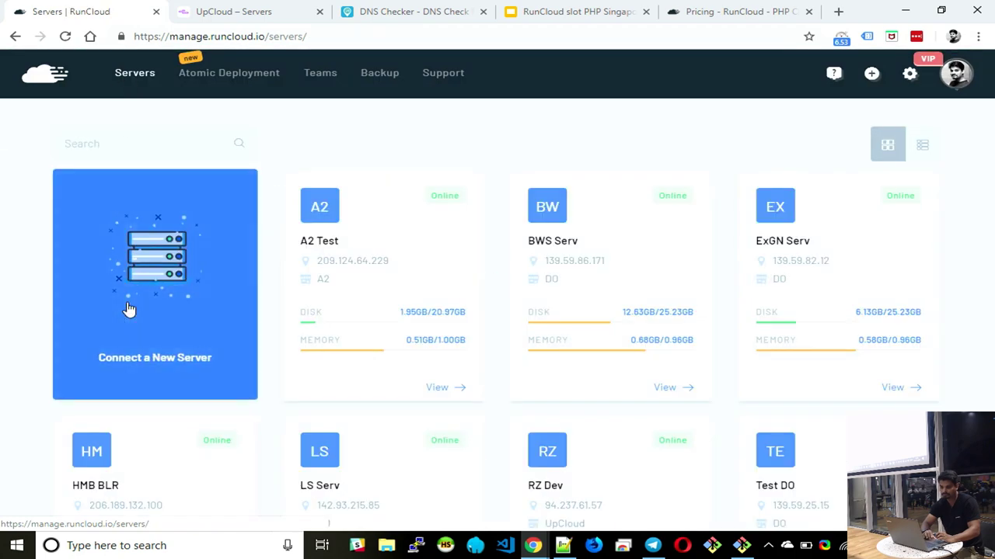
{"action": "scroll", "coordinate": [127, 308], "scroll_direction": "down", "scroll_amount": 5}
{"action": "left_click", "coordinate": [90, 329]}
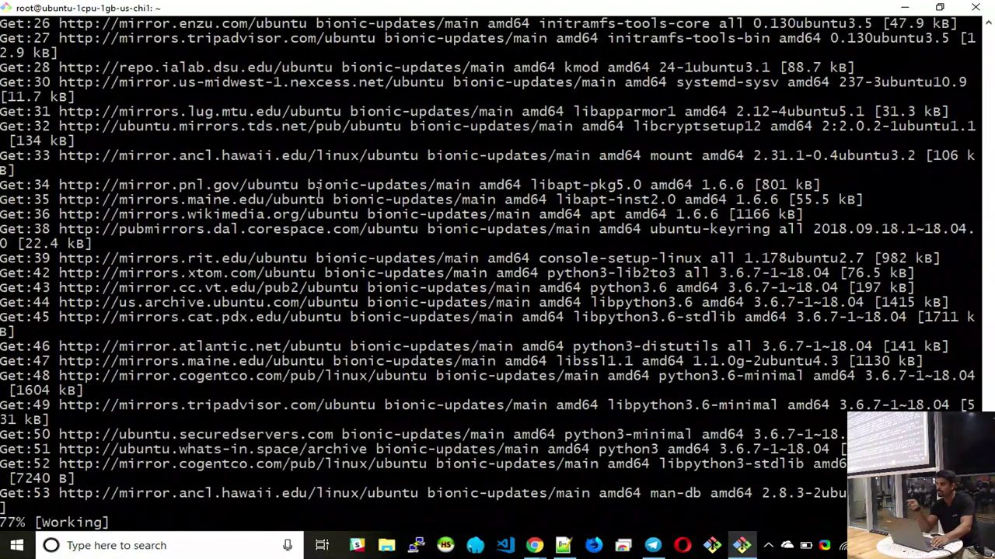
{"action": "key", "text": "alt+Tab"}
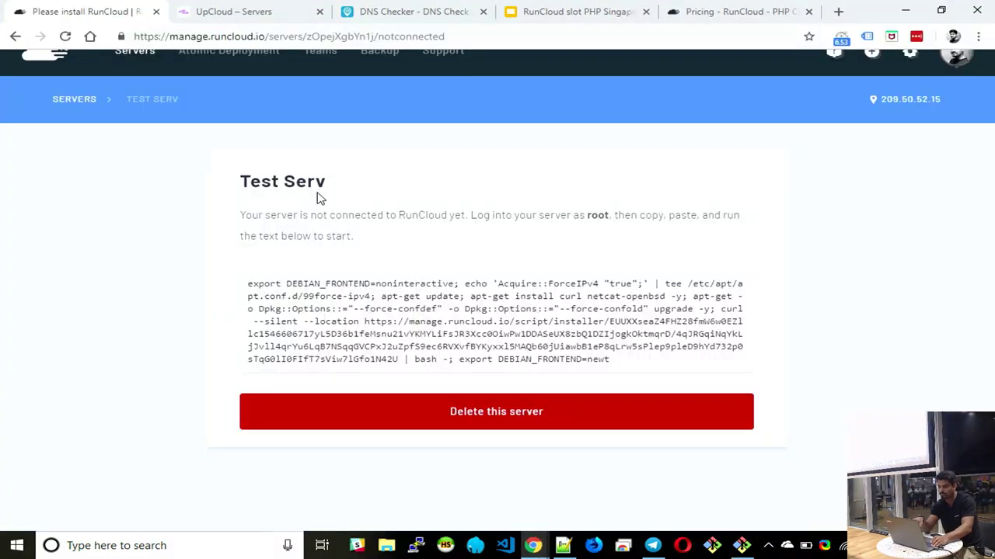
- Open the RZ Dev summary from the server list and check the installation's progress in the terminal
{"action": "scroll", "coordinate": [319, 198], "scroll_direction": "up", "scroll_amount": 1}
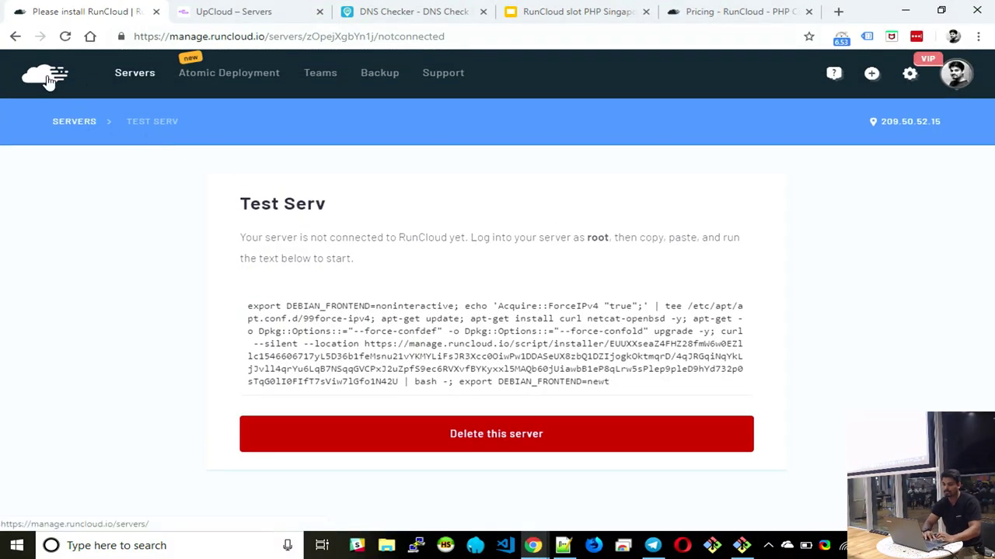
{"action": "left_click", "coordinate": [123, 78]}
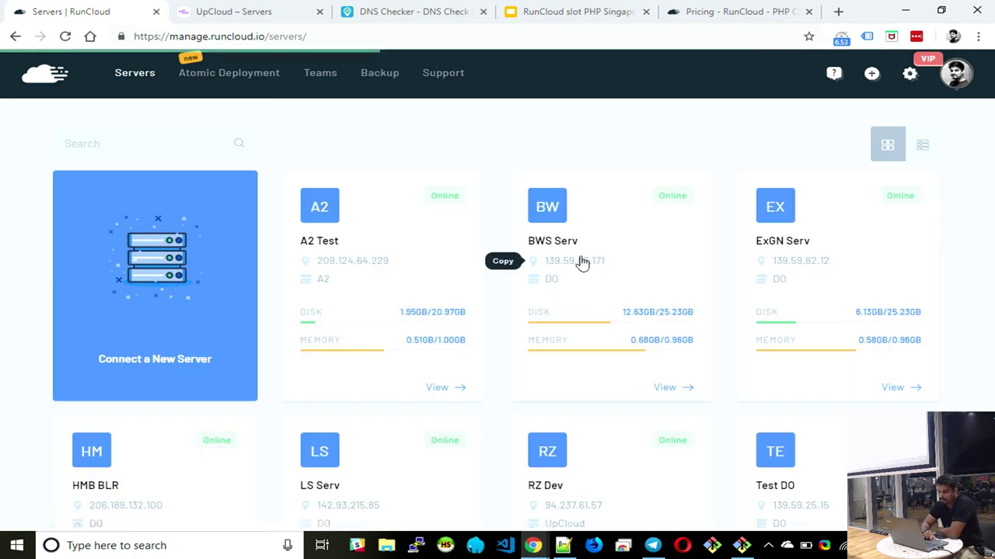
{"action": "scroll", "coordinate": [582, 262], "scroll_direction": "down", "scroll_amount": 3}
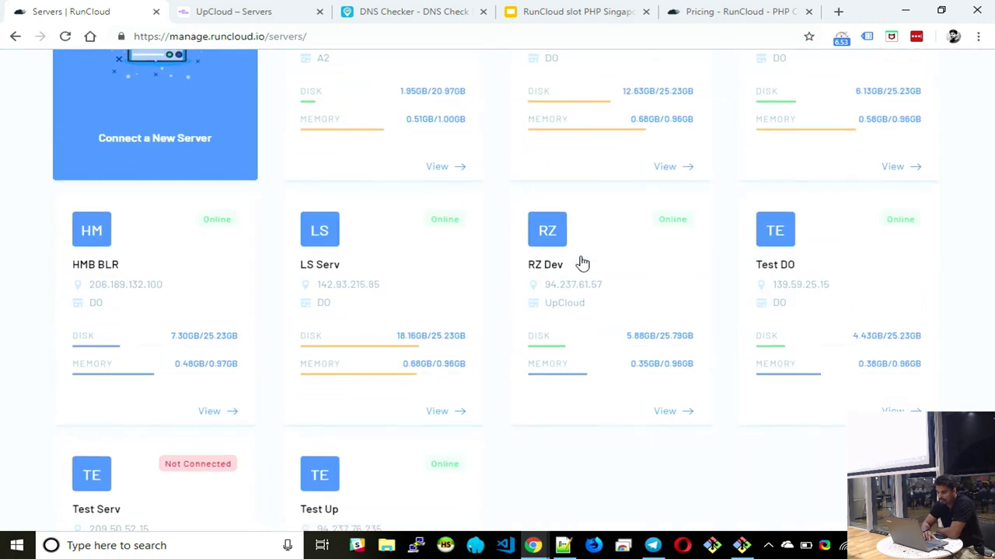
{"action": "left_click", "coordinate": [537, 241]}
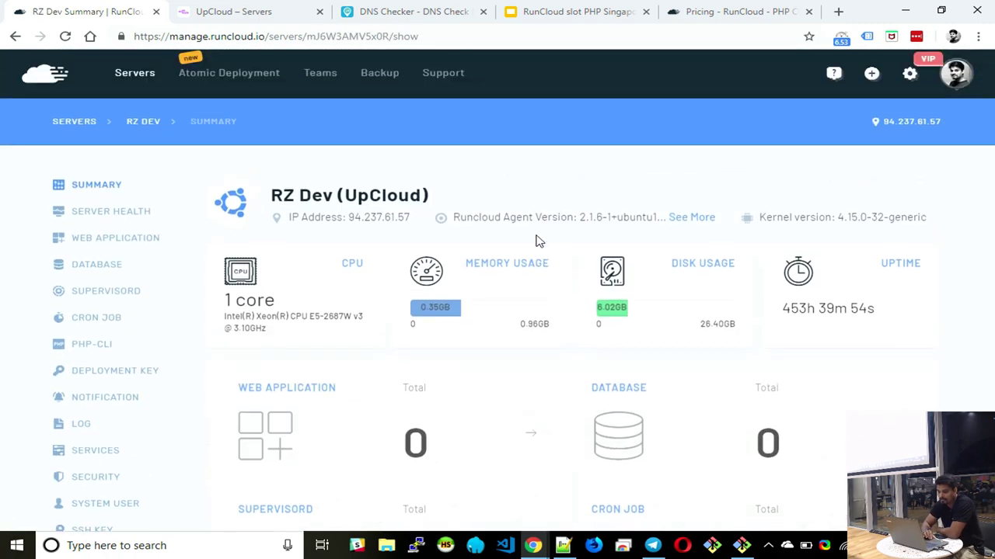
{"action": "key", "text": "alt+Tab"}
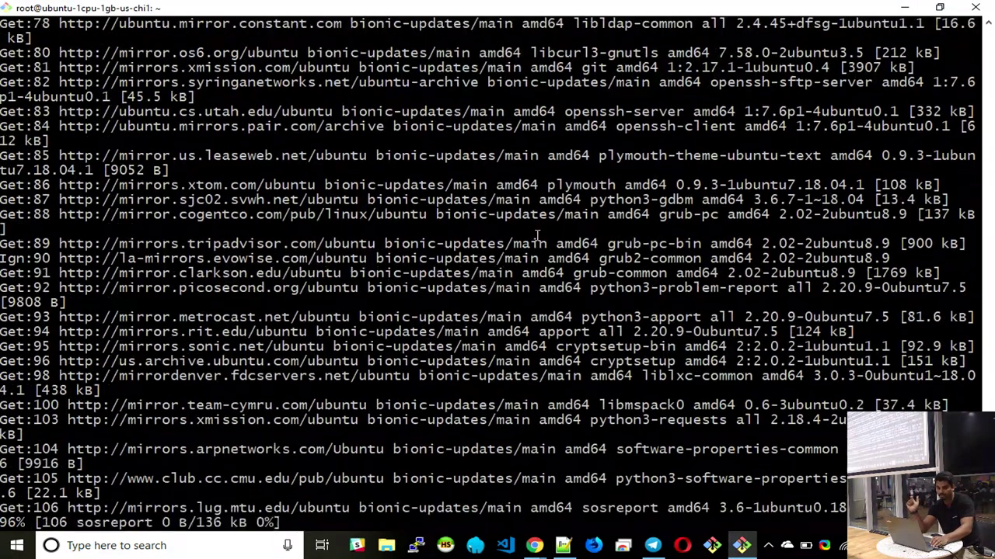
{"action": "key", "text": "alt+Tab"}
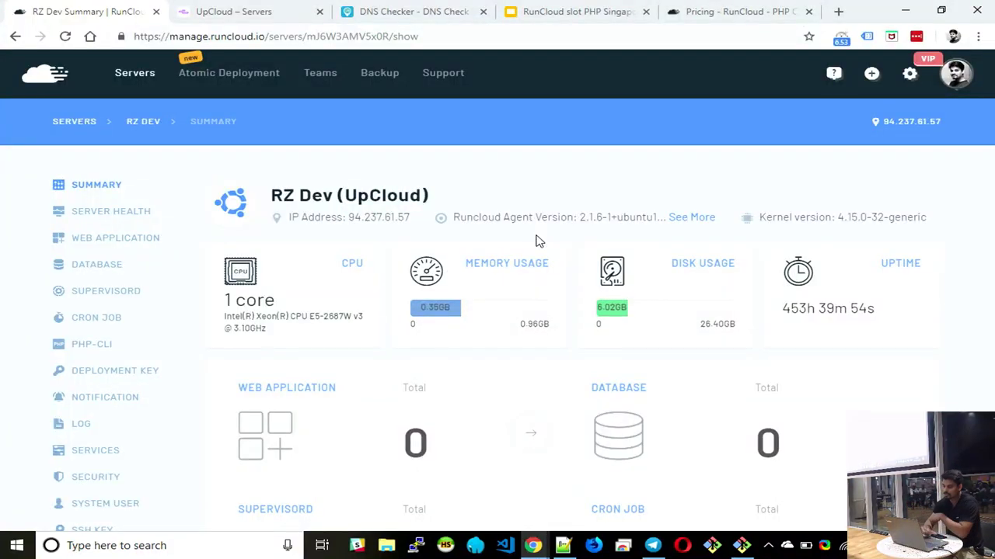
- Examine the RZ Dev summary, covering CPU, memory, disk usage, uptime, web application, database, Supervisord and cron job totals, and location map
{"action": "scroll", "coordinate": [458, 331], "scroll_direction": "down", "scroll_amount": 1}
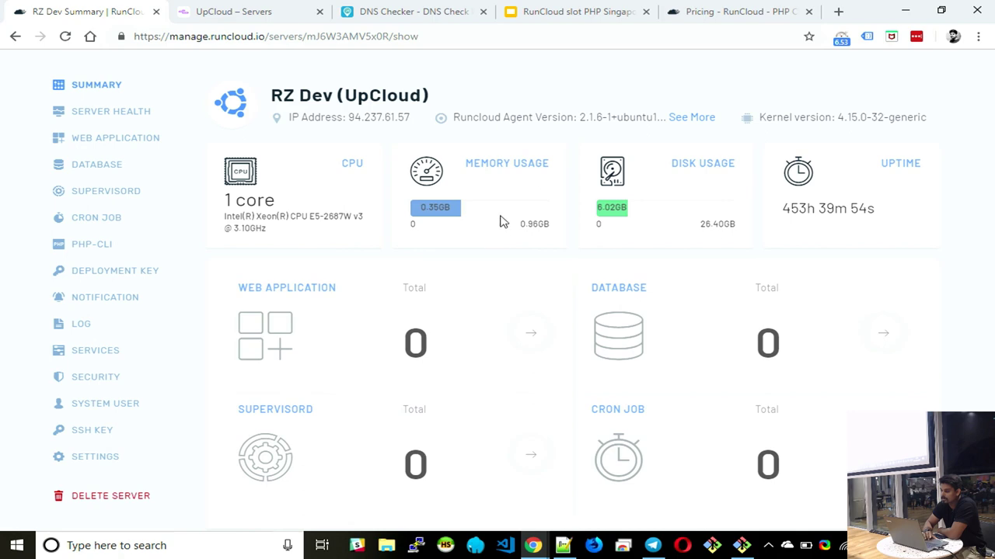
{"action": "scroll", "coordinate": [501, 220], "scroll_direction": "down", "scroll_amount": 2}
{"action": "scroll", "coordinate": [501, 219], "scroll_direction": "up", "scroll_amount": 2}
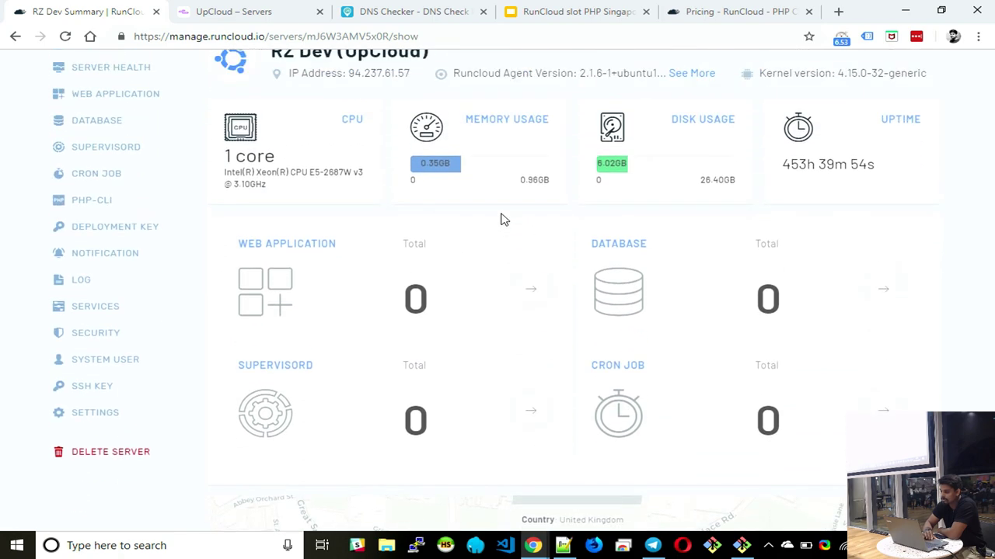
{"action": "scroll", "coordinate": [503, 220], "scroll_direction": "down", "scroll_amount": 4}
{"action": "scroll", "coordinate": [355, 225], "scroll_direction": "up", "scroll_amount": 4}
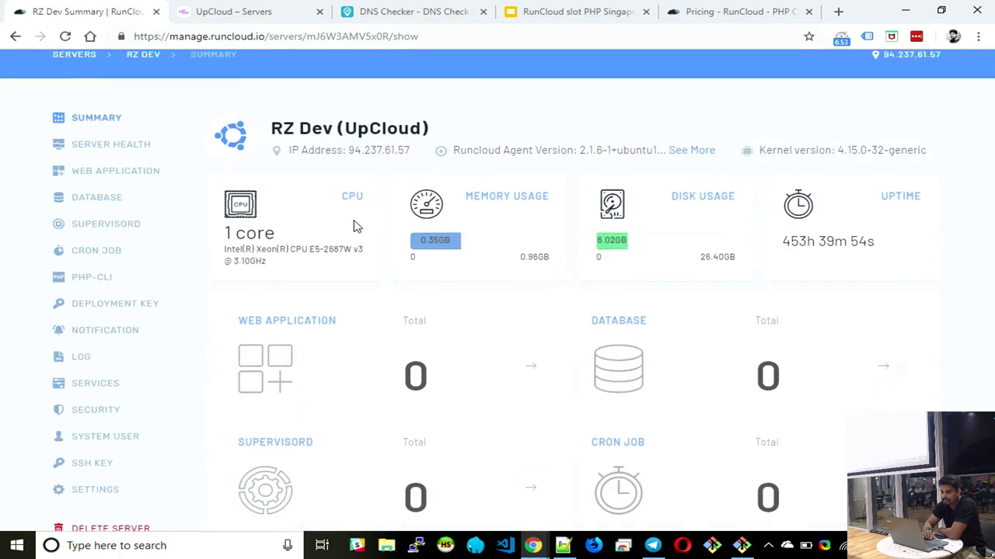
{"action": "scroll", "coordinate": [96, 226], "scroll_direction": "down", "scroll_amount": 4}
{"action": "scroll", "coordinate": [95, 226], "scroll_direction": "up", "scroll_amount": 5}
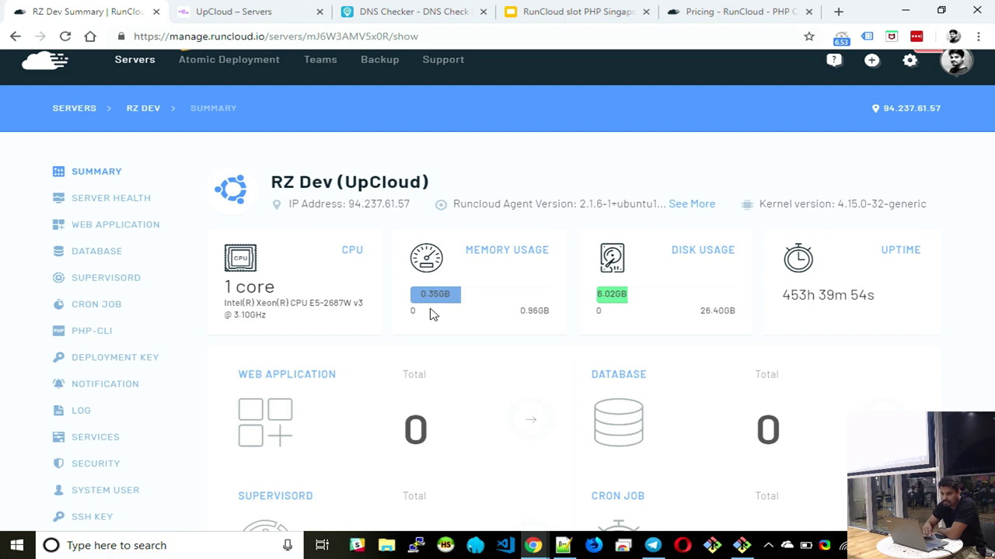
{"action": "scroll", "coordinate": [130, 295], "scroll_direction": "down", "scroll_amount": 3}
{"action": "scroll", "coordinate": [132, 293], "scroll_direction": "up", "scroll_amount": 3}
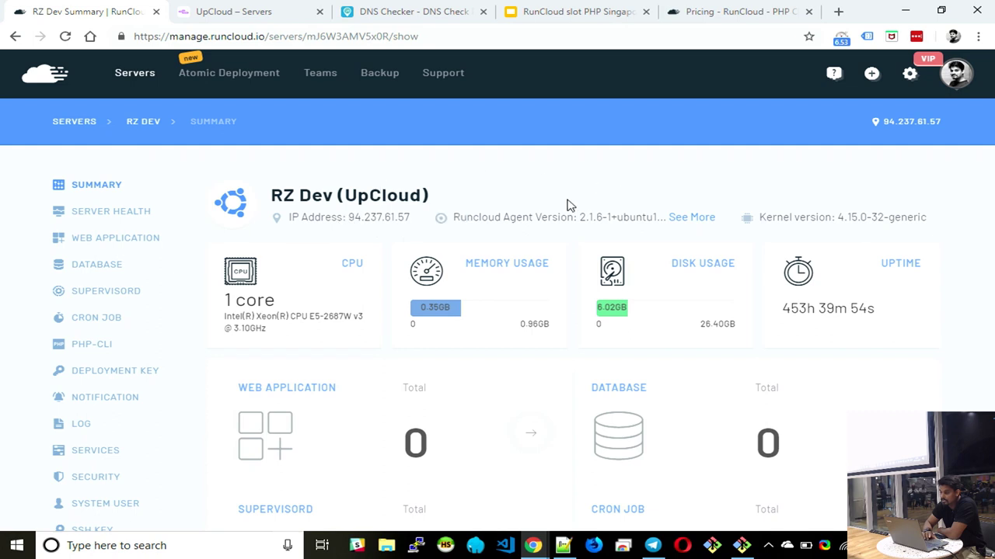
- Start creating a web application on the RZ Dev server and name it test-app
{"action": "left_click", "coordinate": [130, 241]}
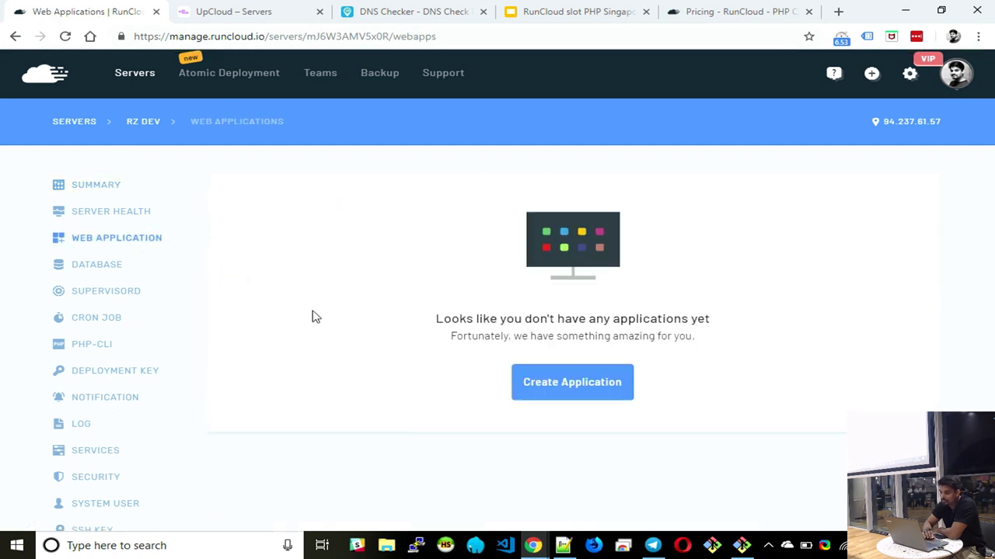
{"action": "left_click", "coordinate": [572, 391]}
{"action": "left_click", "coordinate": [390, 282]}
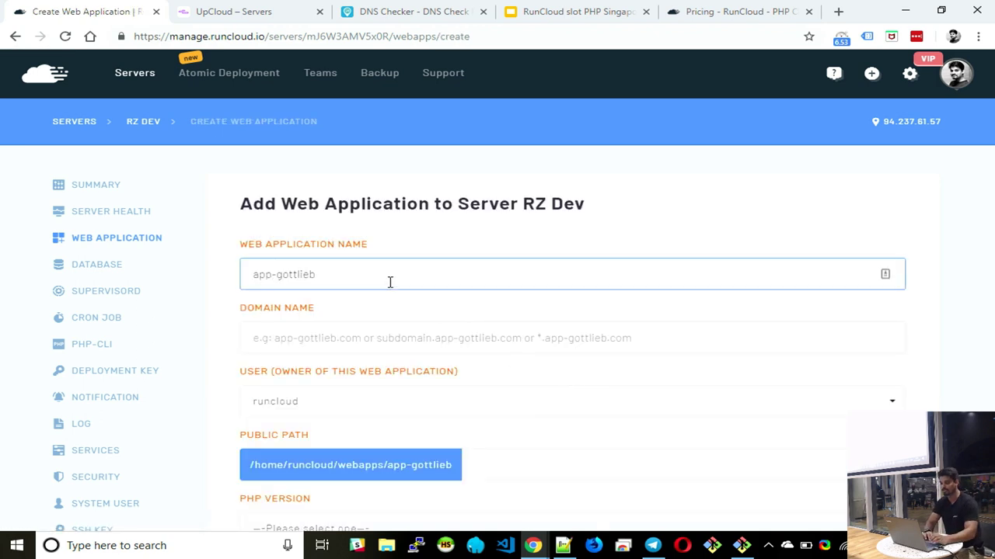
{"action": "key", "text": "ctrl+shift+Left"}
{"action": "key", "text": "ctrl+shift+Left"}
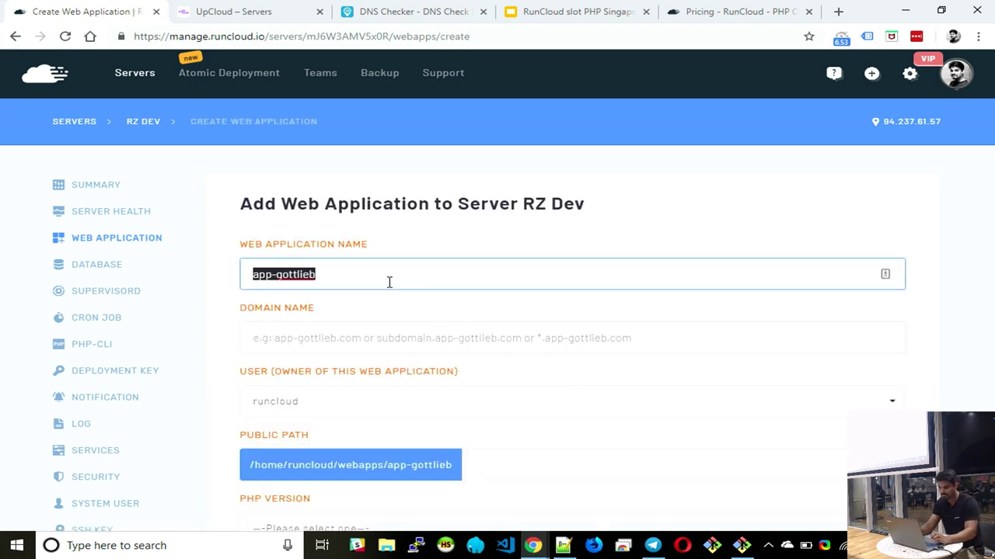
{"action": "type", "text": "test-app"}
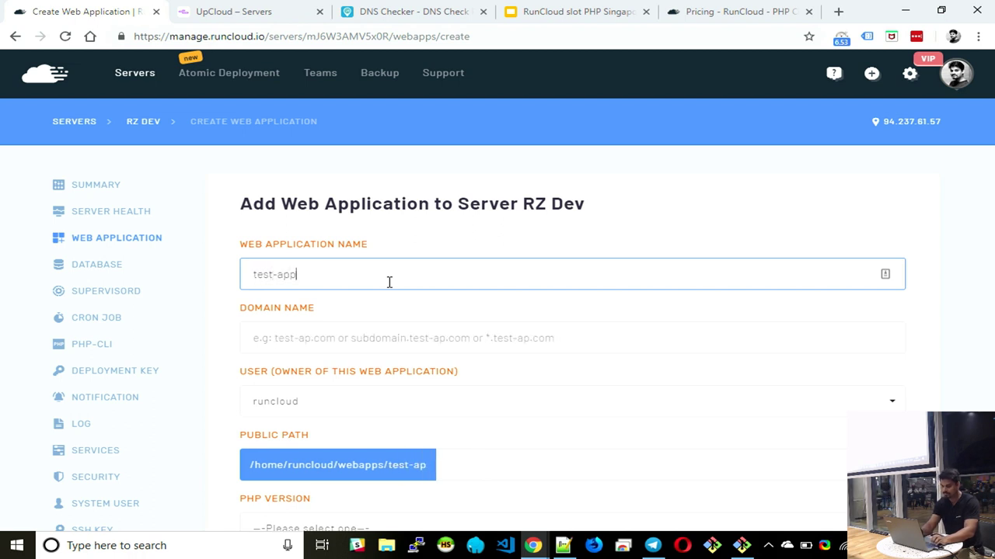
- Set the web application's domain name to up.rzo.re and its owner to the rzore user
{"action": "left_click", "coordinate": [335, 340]}
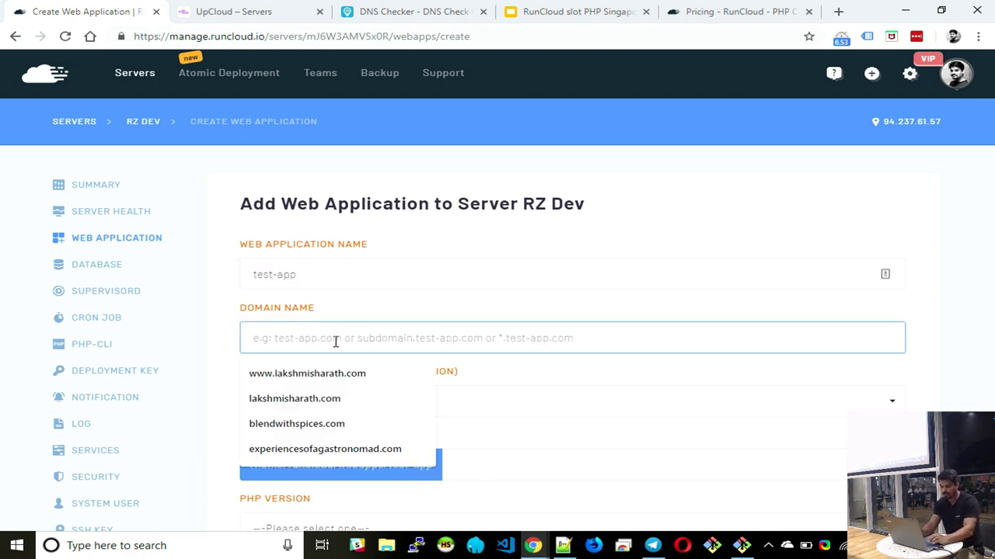
{"action": "type", "text": "up.rz"}
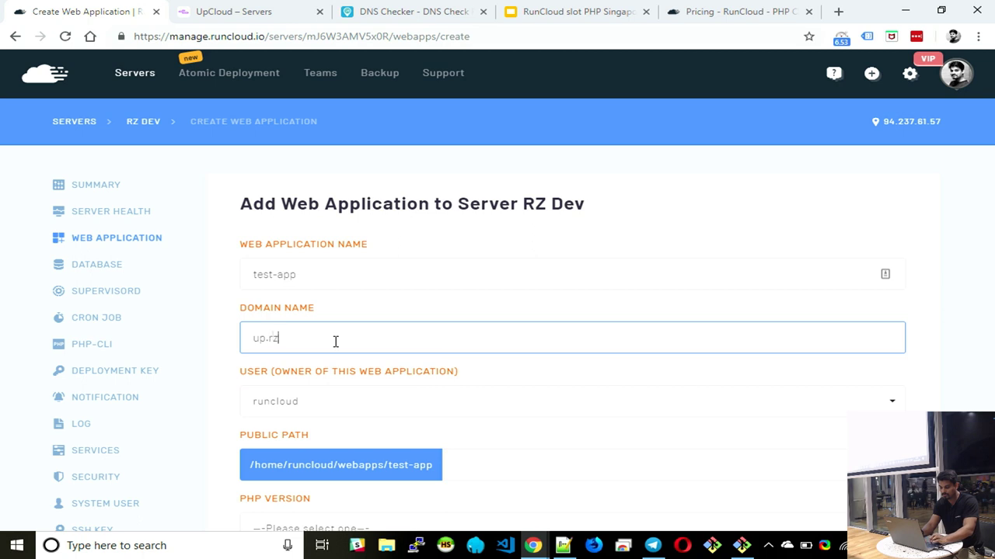
{"action": "type", "text": "o.re"}
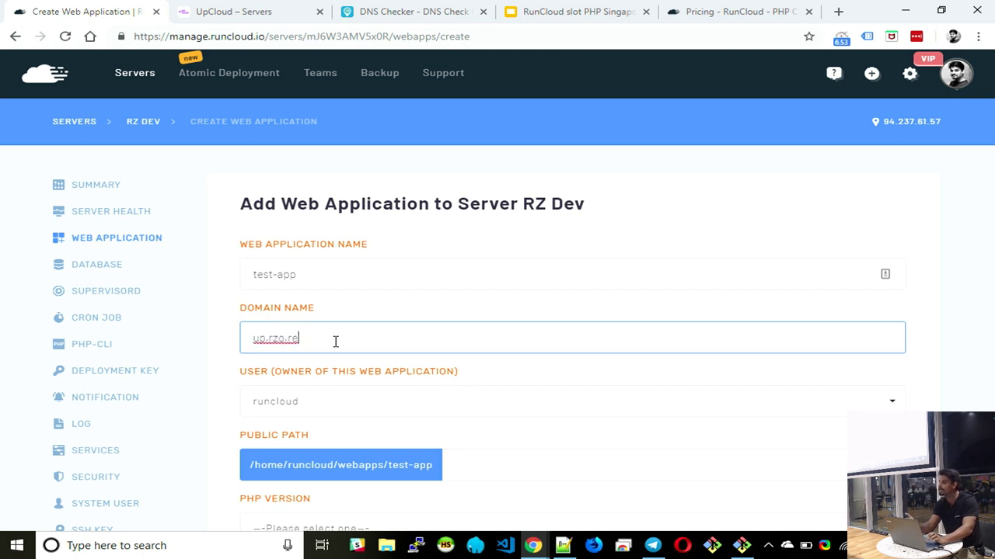
{"action": "scroll", "coordinate": [336, 342], "scroll_direction": "down", "scroll_amount": 2}
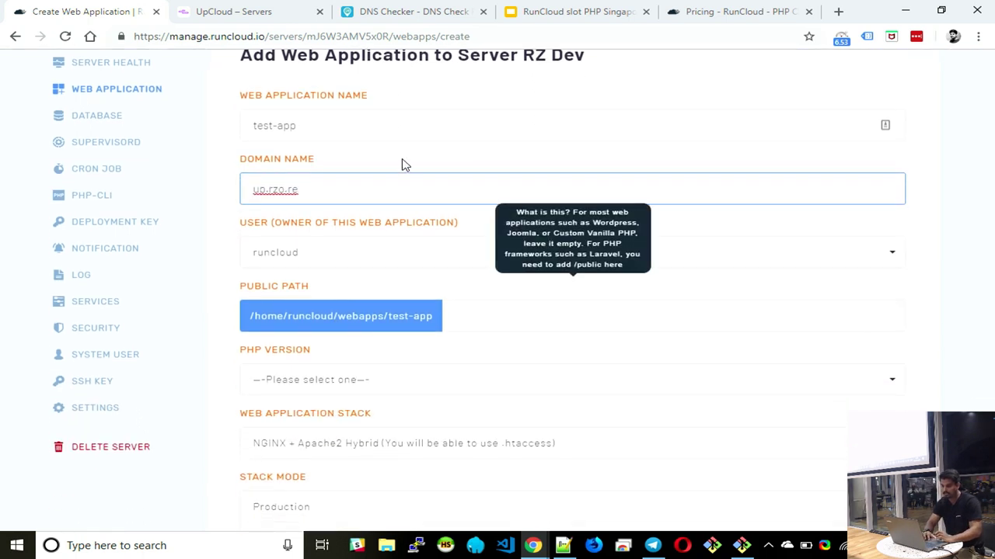
{"action": "left_click", "coordinate": [373, 257]}
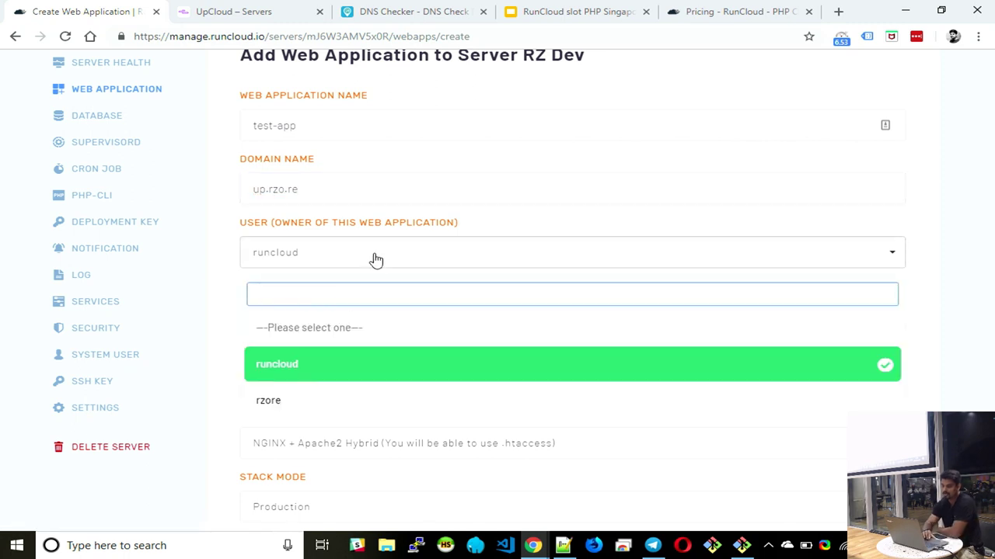
{"action": "left_click", "coordinate": [300, 407]}
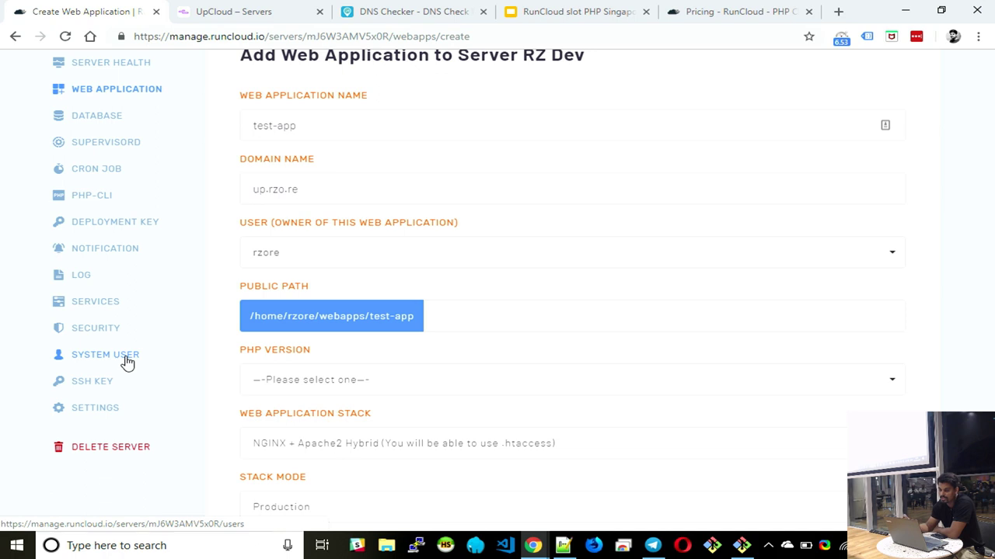
- Set the PHP version of test-app to PHP 7.3
{"action": "scroll", "coordinate": [470, 297], "scroll_direction": "down", "scroll_amount": 2}
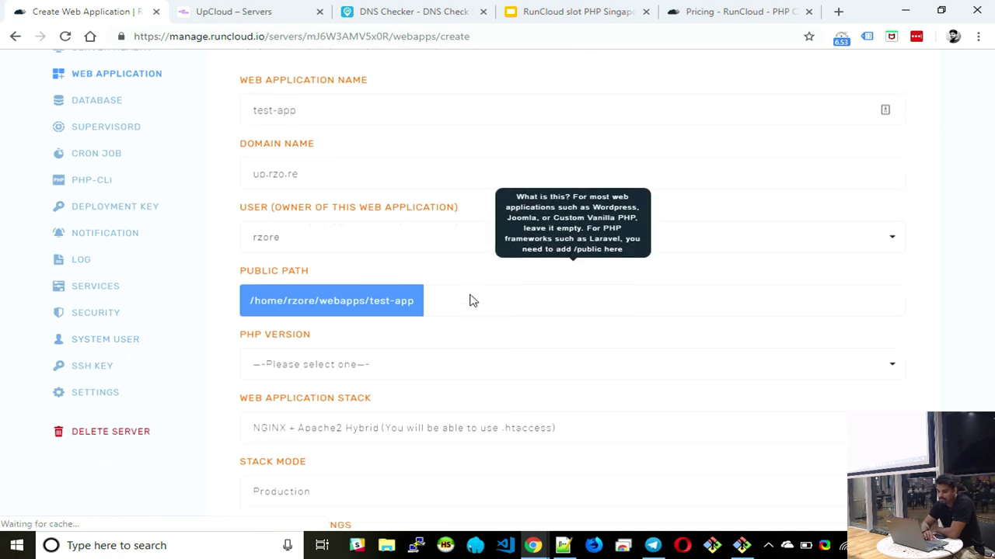
{"action": "left_click", "coordinate": [360, 227]}
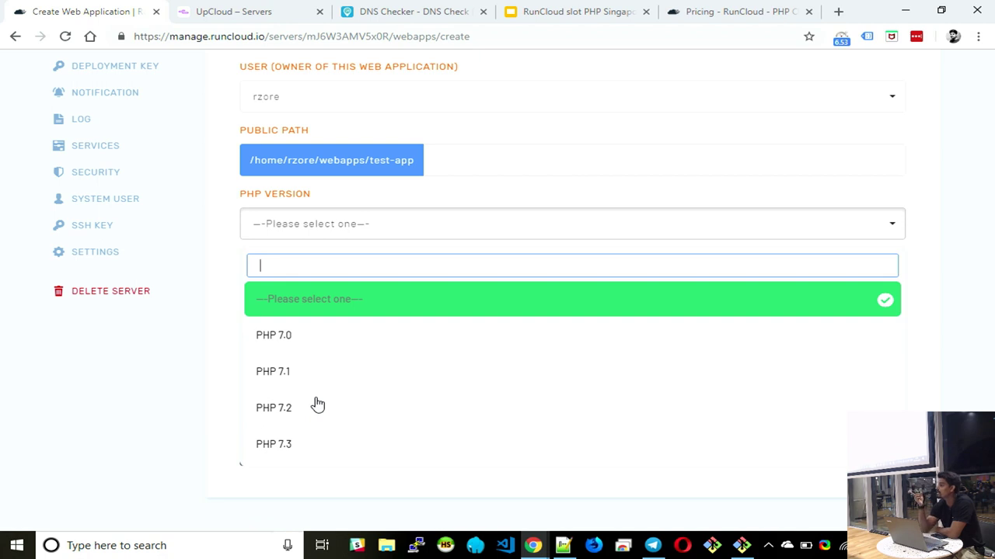
{"action": "left_click", "coordinate": [287, 445]}
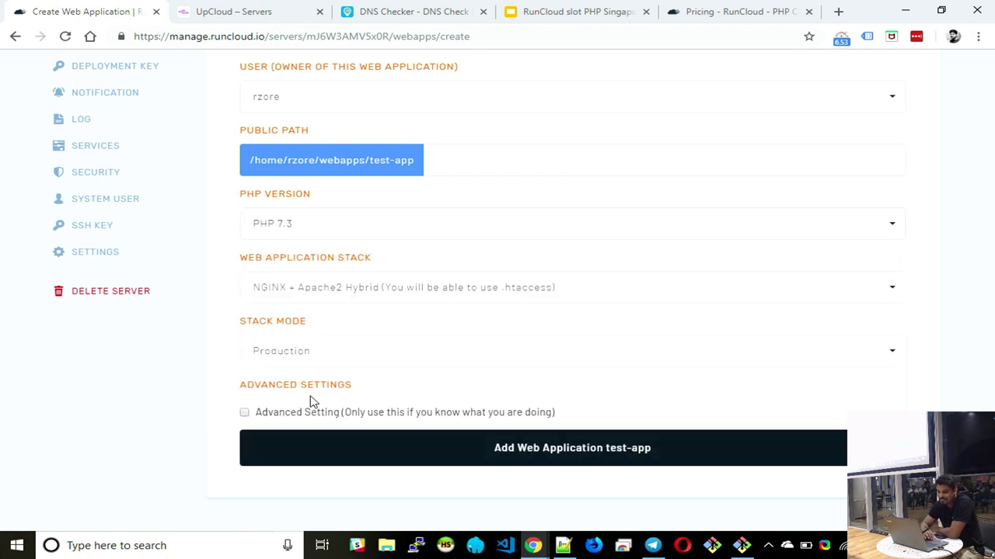
- Choose the Native NGINX web application stack and add the test-app web application to the server
{"action": "left_click", "coordinate": [384, 298]}
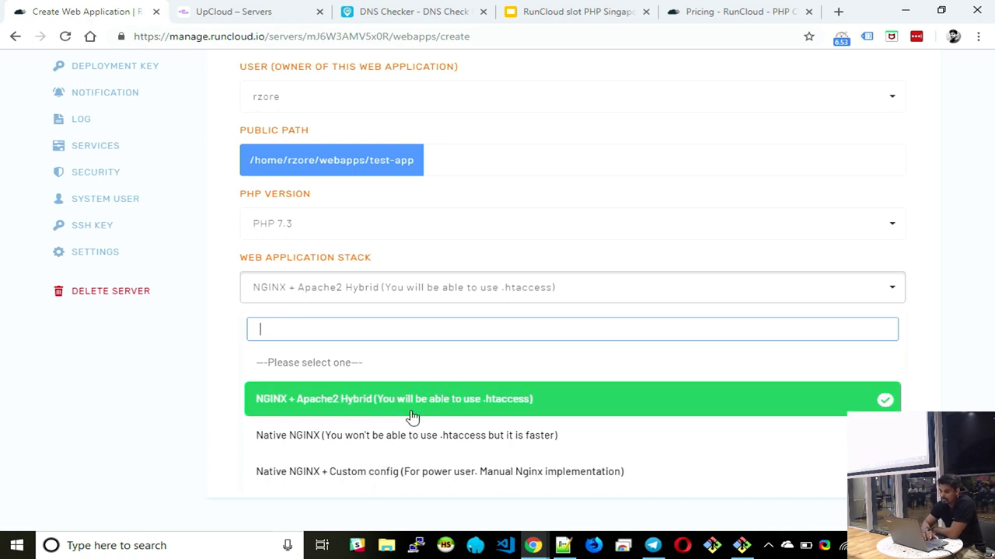
{"action": "left_click", "coordinate": [309, 436]}
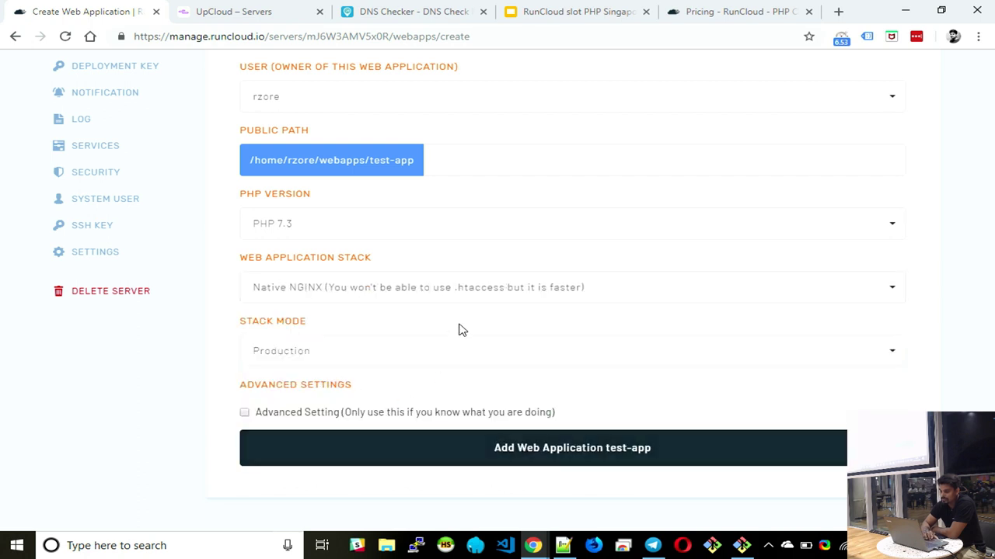
{"action": "left_click", "coordinate": [425, 448]}
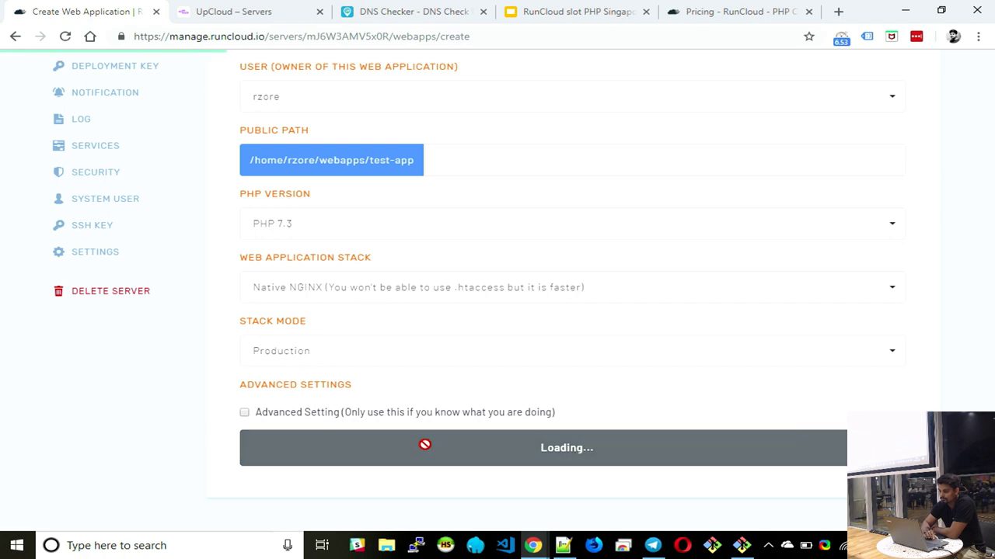
- Dismiss the pop-up chat notifications covering the web application form
{"action": "scroll", "coordinate": [282, 347], "scroll_direction": "up", "scroll_amount": 2}
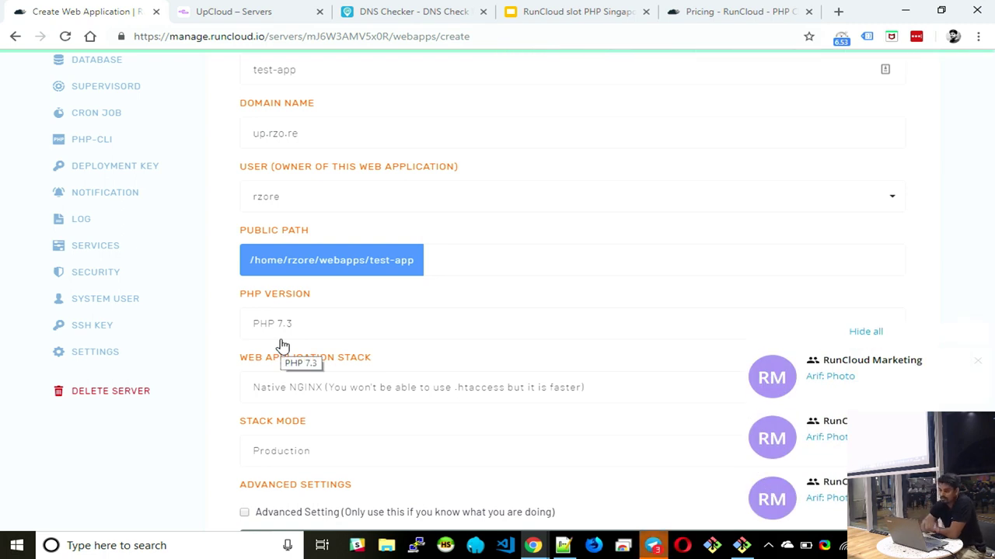
{"action": "left_click", "coordinate": [879, 333]}
{"action": "scroll", "coordinate": [663, 271], "scroll_direction": "up", "scroll_amount": 3}
{"action": "scroll", "coordinate": [664, 272], "scroll_direction": "down", "scroll_amount": 5}
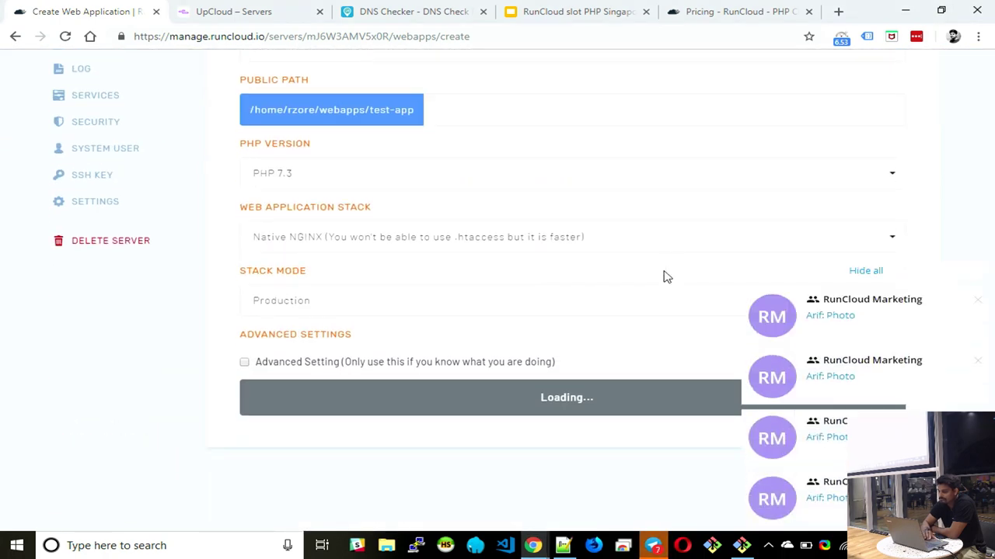
{"action": "left_click", "coordinate": [821, 274]}
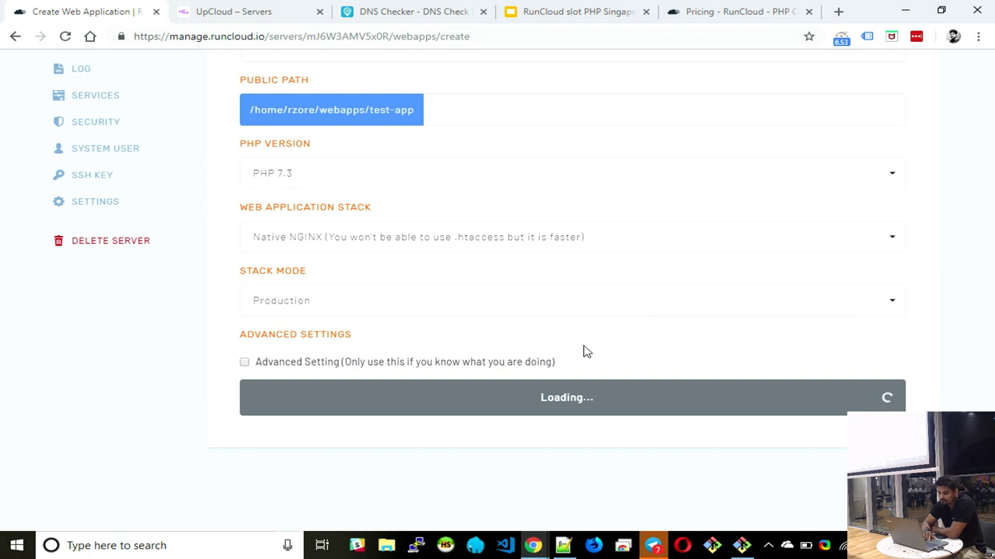
{"action": "scroll", "coordinate": [586, 352], "scroll_direction": "up", "scroll_amount": 2}
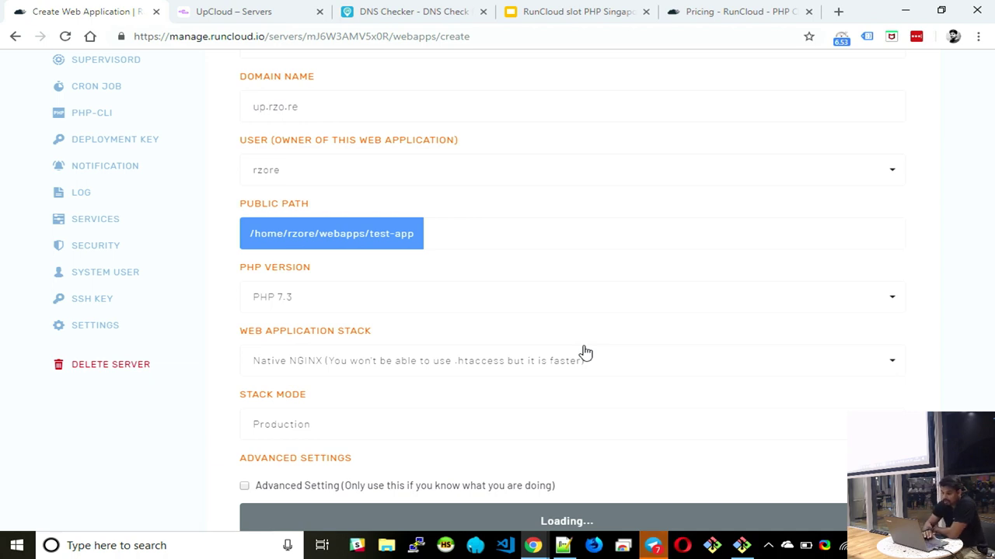
- Examine the available stack mode options for the web application
{"action": "left_click", "coordinate": [551, 432]}
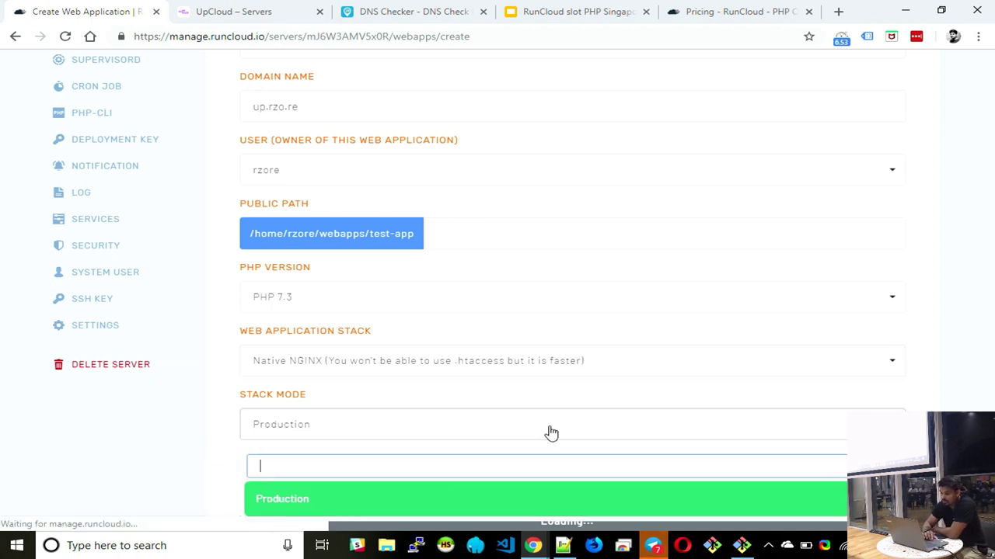
{"action": "scroll", "coordinate": [551, 433], "scroll_direction": "down", "scroll_amount": 2}
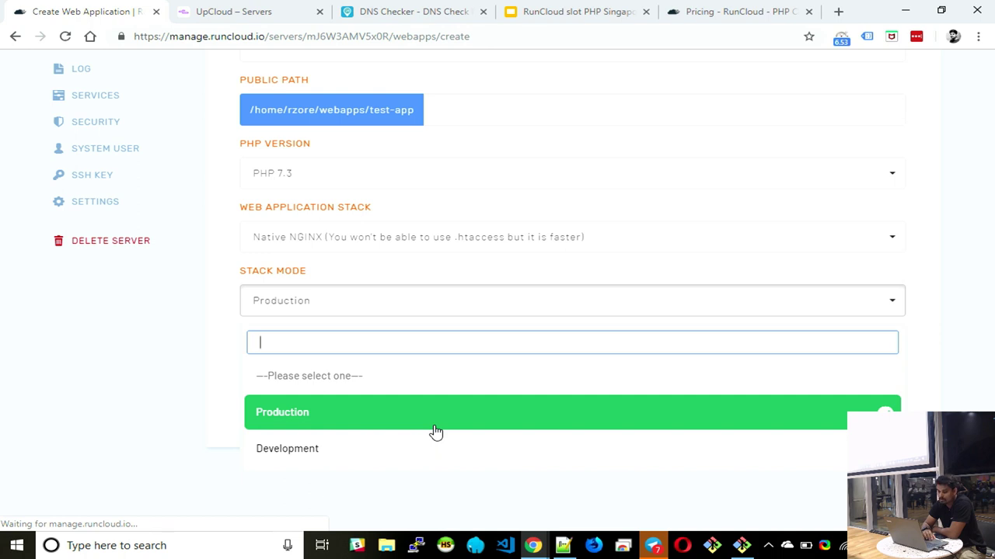
{"action": "left_click", "coordinate": [311, 418]}
{"action": "left_click", "coordinate": [306, 412]}
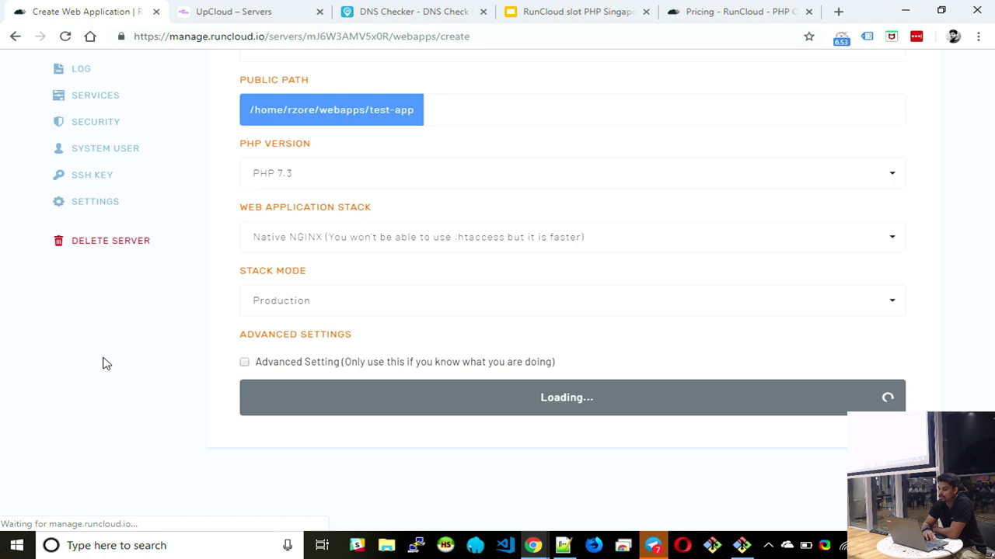
{"action": "left_click", "coordinate": [323, 299]}
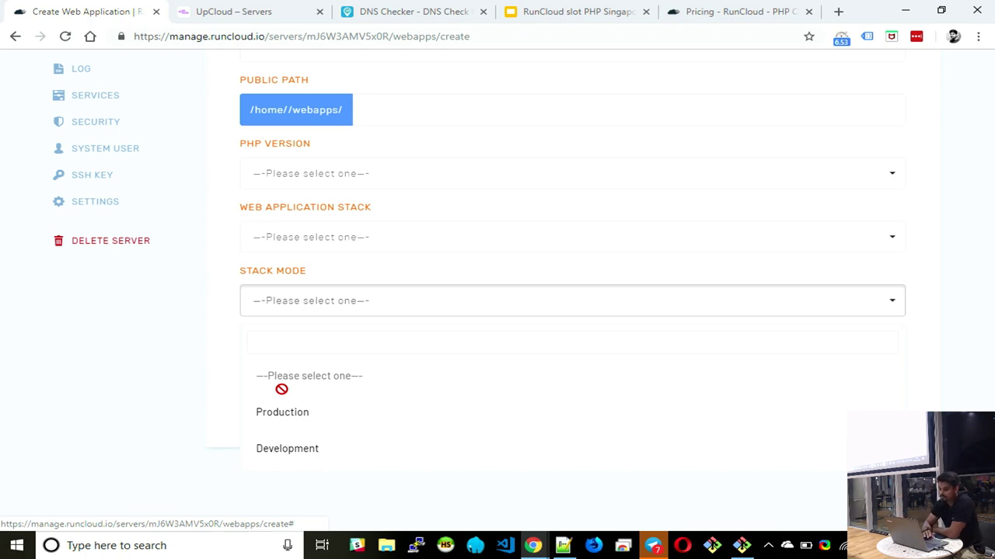
{"action": "left_click", "coordinate": [127, 394]}
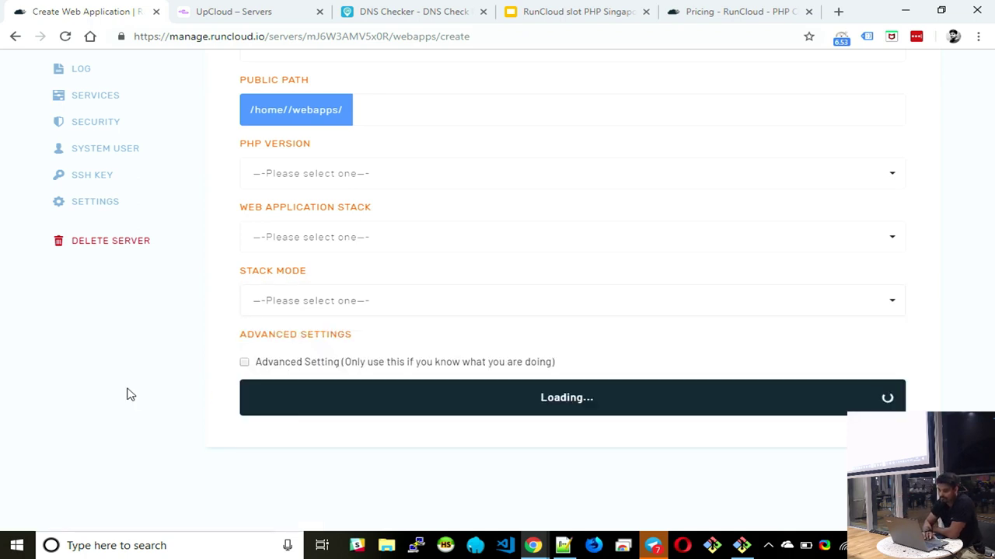
{"action": "scroll", "coordinate": [130, 394], "scroll_direction": "down", "scroll_amount": 3}
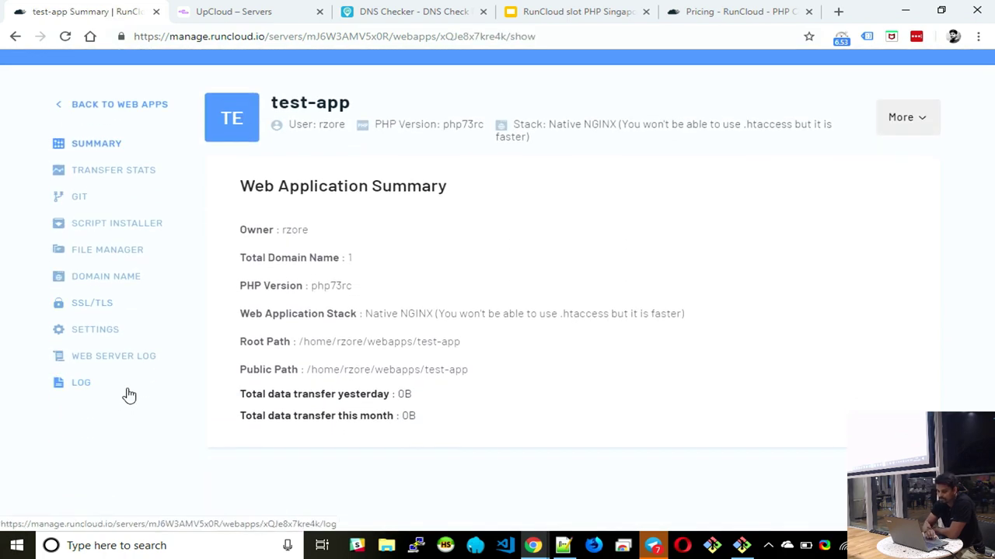
- Go back through the server list and RZ Dev's web applications to reopen the test-app summary
{"action": "left_click", "coordinate": [77, 109]}
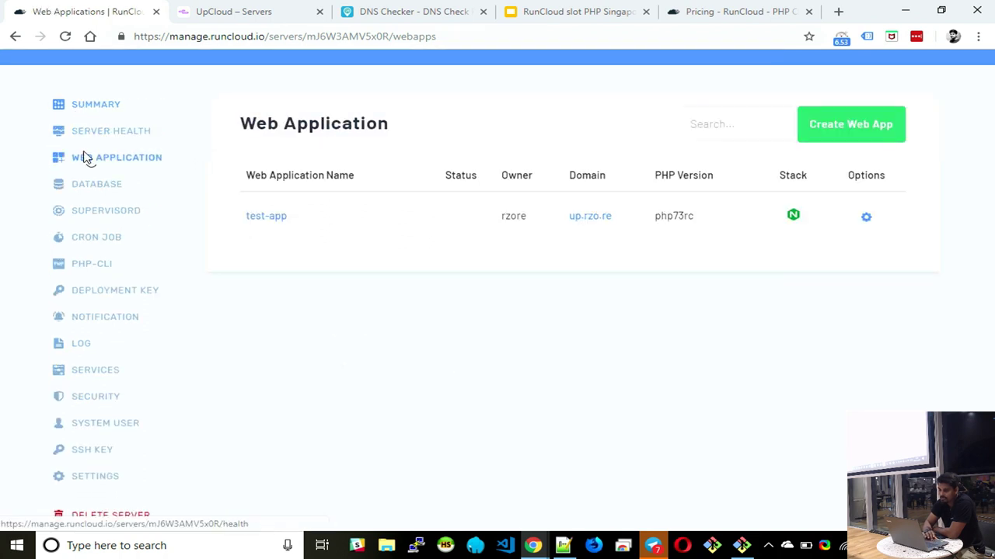
{"action": "scroll", "coordinate": [84, 161], "scroll_direction": "up", "scroll_amount": 1}
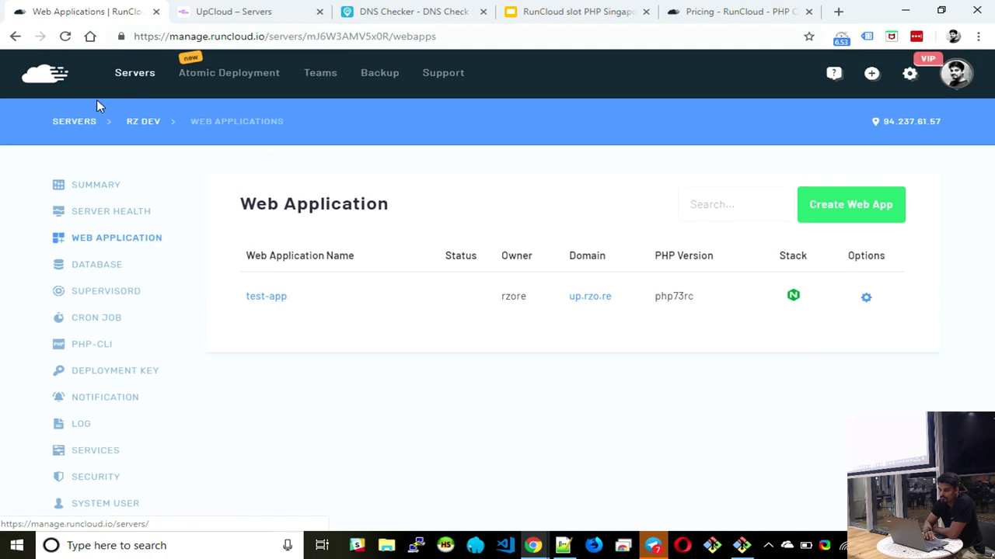
{"action": "left_click", "coordinate": [88, 124]}
{"action": "scroll", "coordinate": [428, 266], "scroll_direction": "down", "scroll_amount": 2}
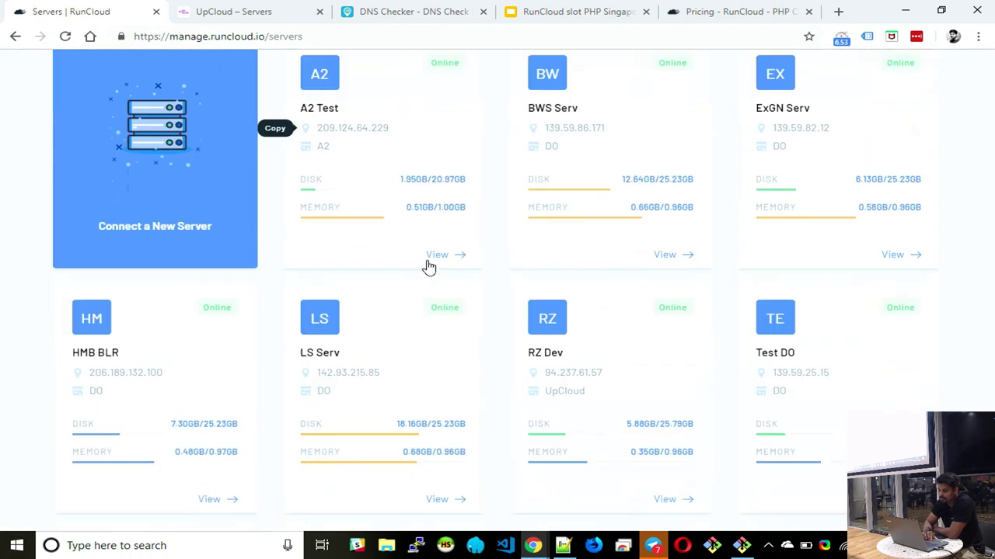
{"action": "scroll", "coordinate": [429, 267], "scroll_direction": "down", "scroll_amount": 2}
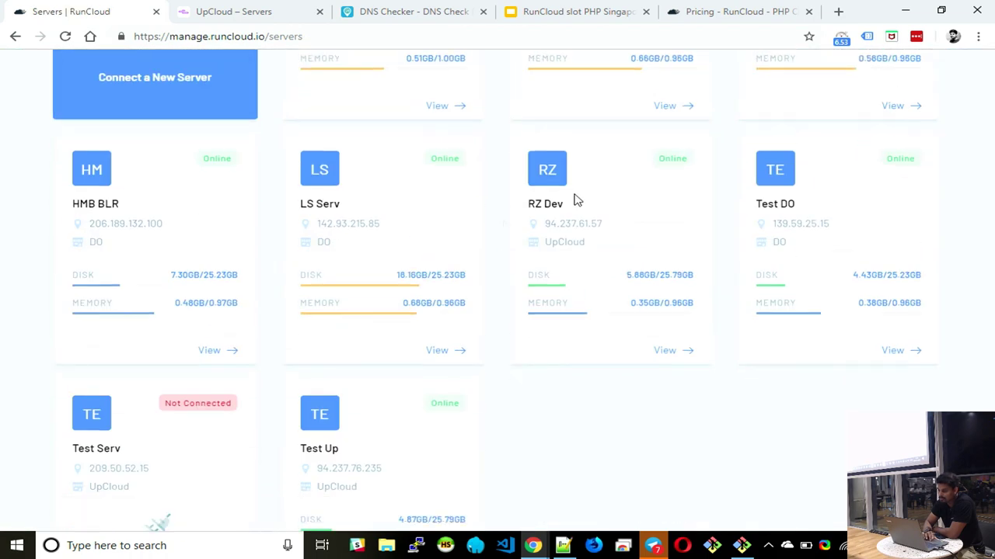
{"action": "left_click", "coordinate": [535, 180]}
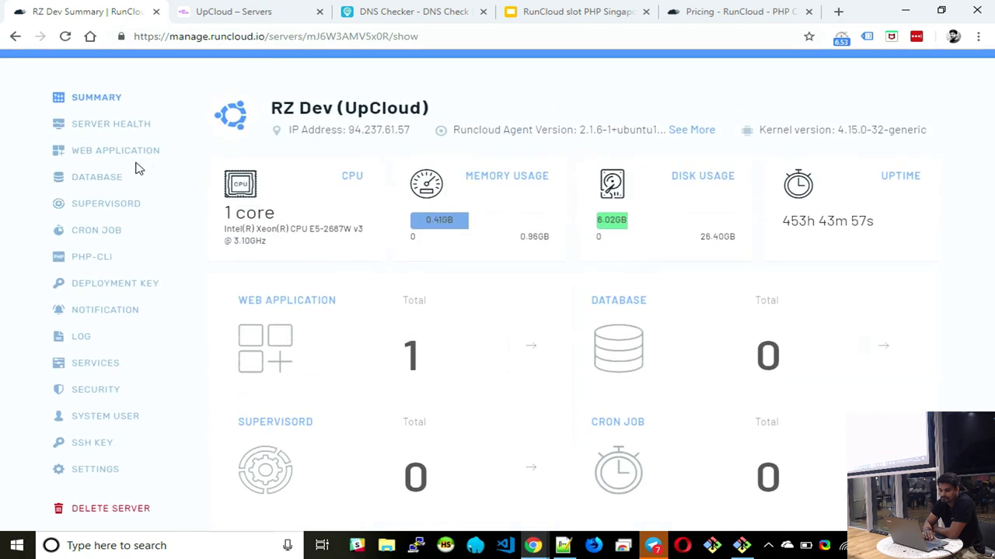
{"action": "left_click", "coordinate": [121, 161]}
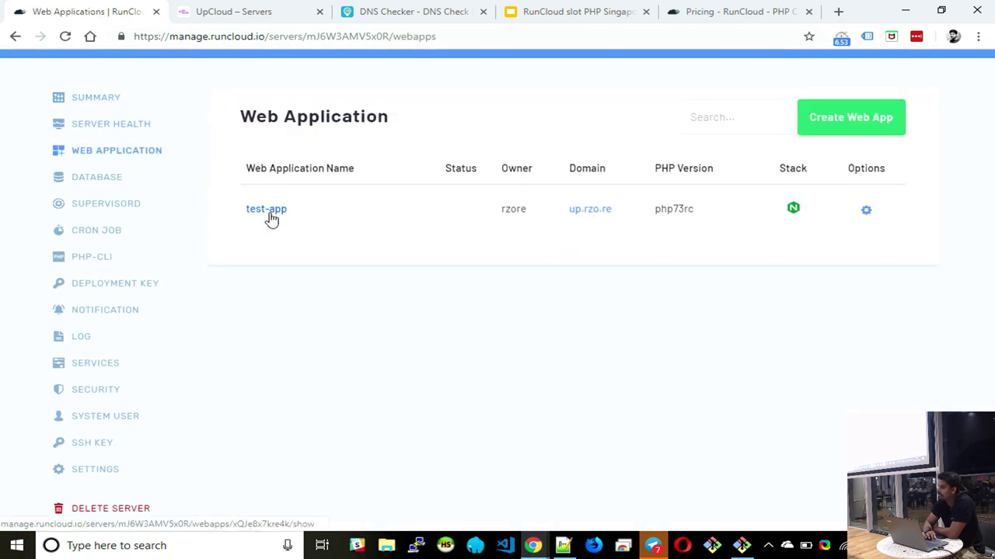
{"action": "left_click", "coordinate": [268, 210]}
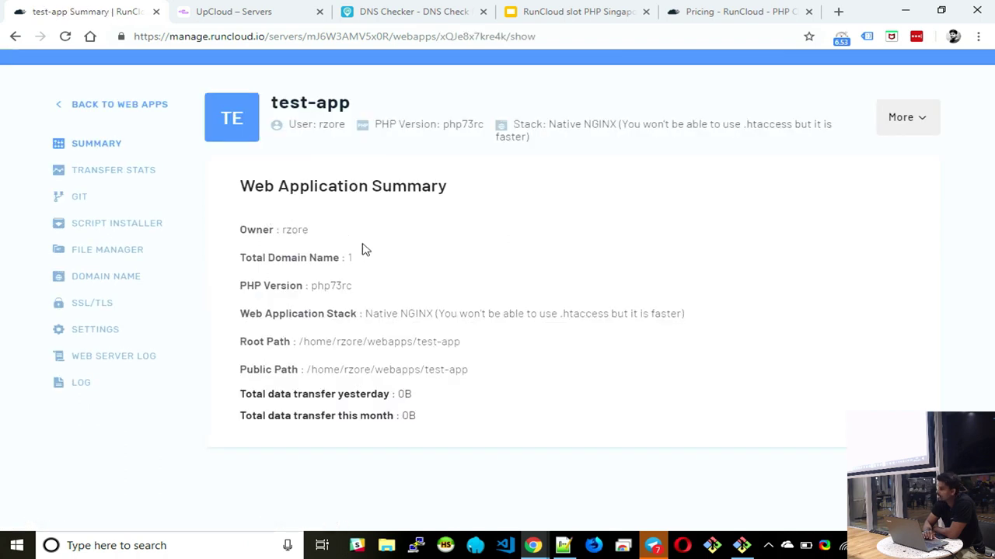
- Install WordPress in the test-app web application with the script installer
{"action": "left_click", "coordinate": [134, 227]}
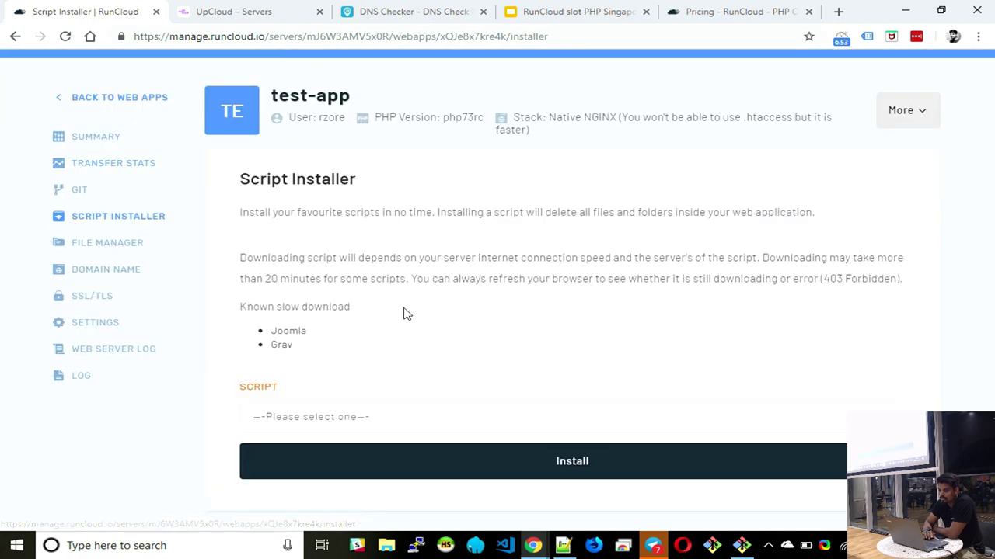
{"action": "left_click", "coordinate": [293, 426]}
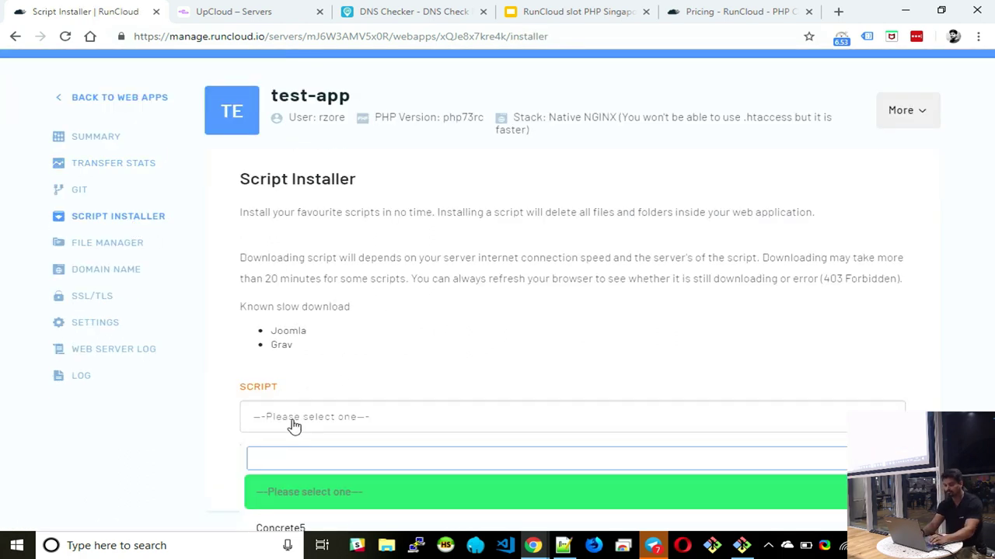
{"action": "type", "text": "wor"}
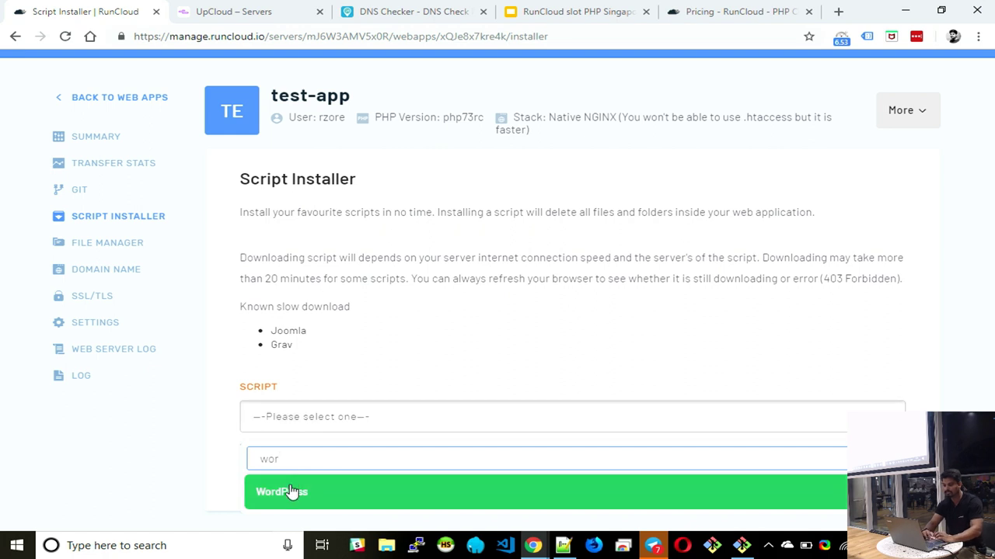
{"action": "left_click", "coordinate": [289, 492]}
{"action": "scroll", "coordinate": [427, 302], "scroll_direction": "down", "scroll_amount": 1}
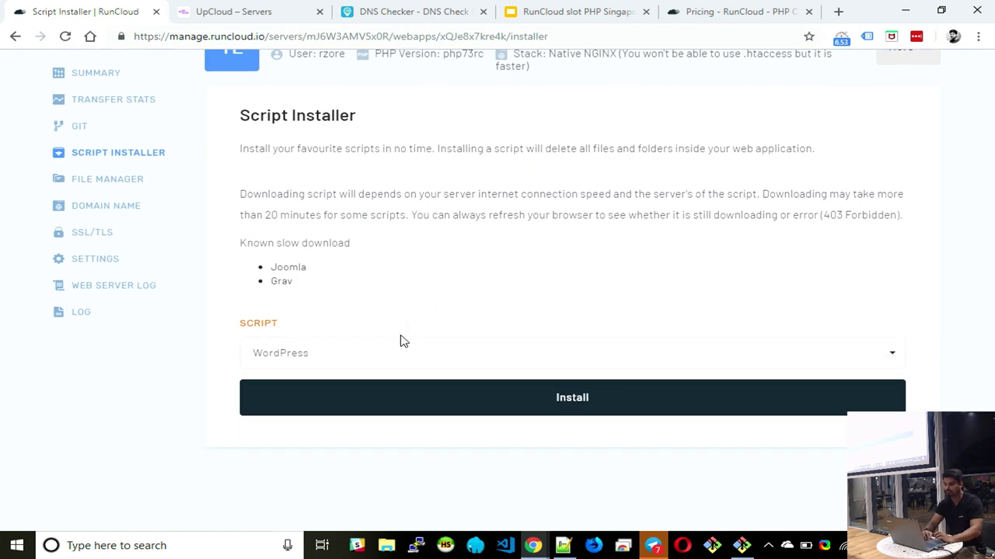
{"action": "left_click", "coordinate": [393, 353]}
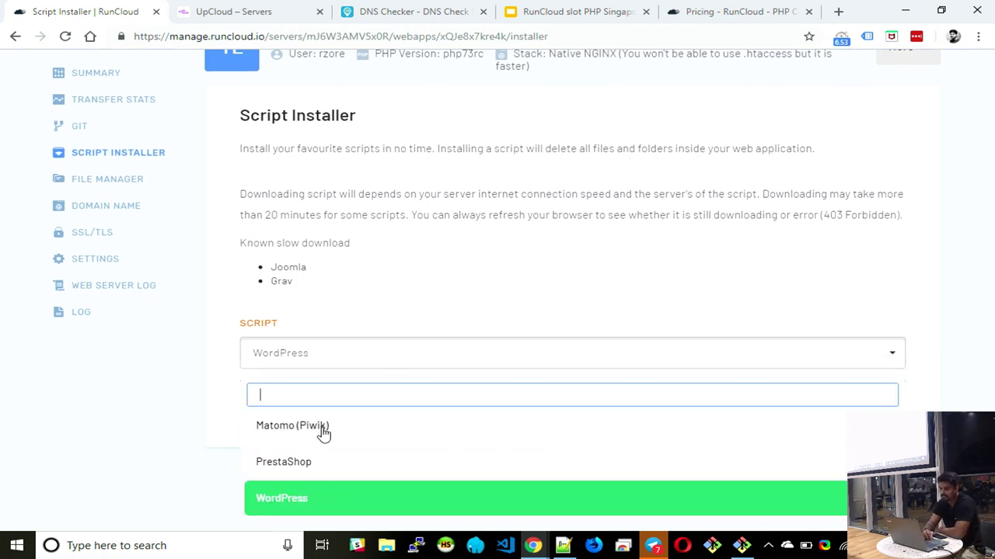
{"action": "left_click", "coordinate": [477, 244]}
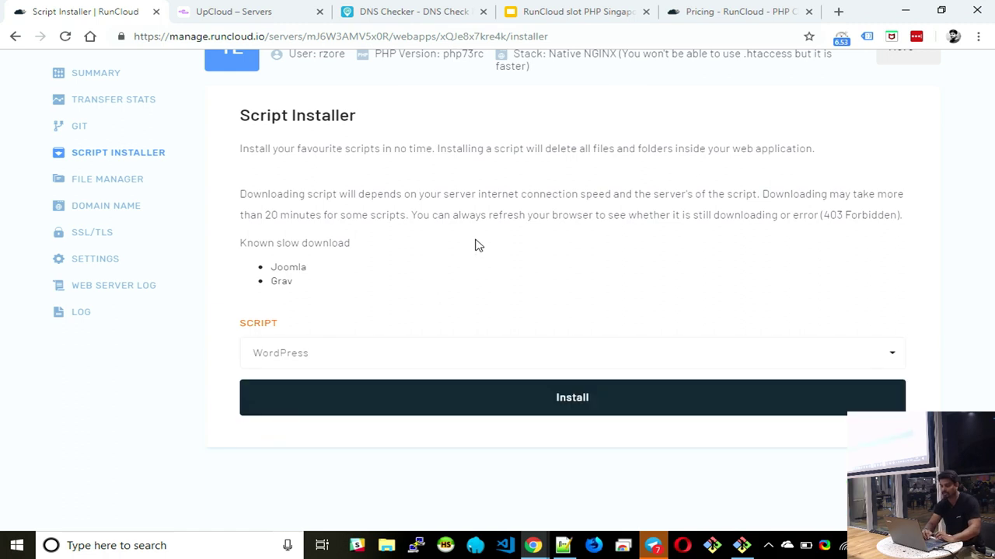
{"action": "left_click", "coordinate": [565, 407]}
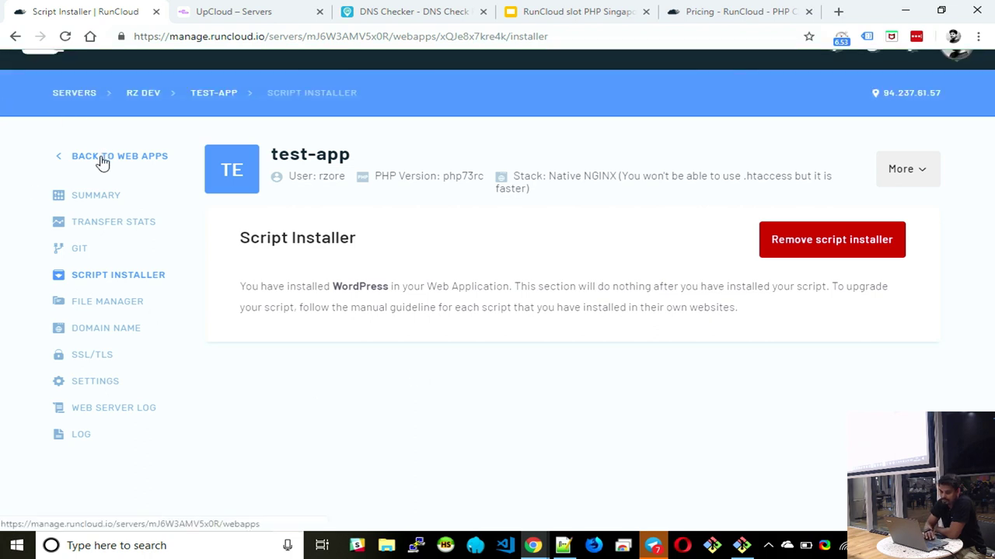
- Enable HSTS in test-app's SSL/TLS settings and choose http-01 as the Let's Encrypt authorization method
{"action": "left_click", "coordinate": [88, 353]}
{"action": "scroll", "coordinate": [474, 272], "scroll_direction": "down", "scroll_amount": 3}
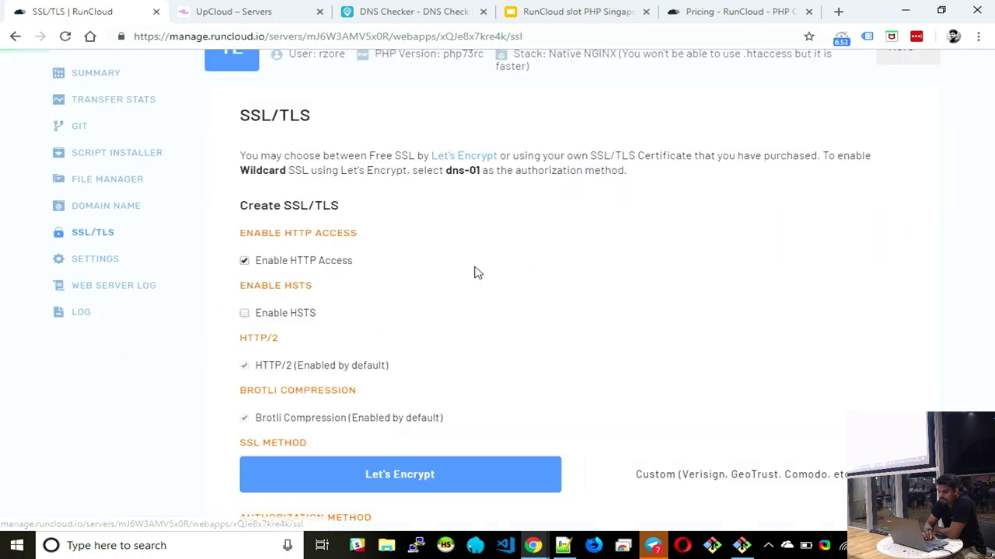
{"action": "scroll", "coordinate": [477, 272], "scroll_direction": "down", "scroll_amount": 3}
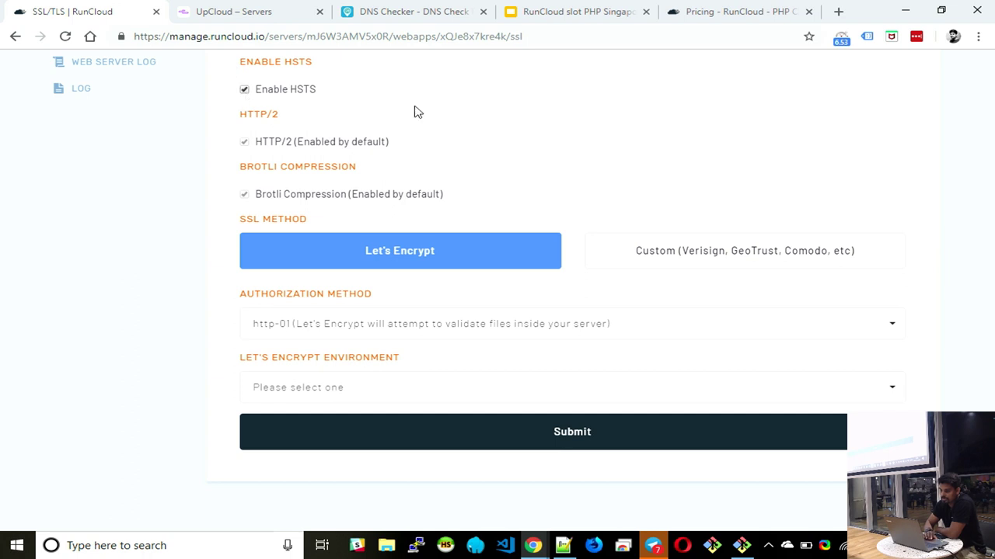
{"action": "left_click", "coordinate": [449, 318]}
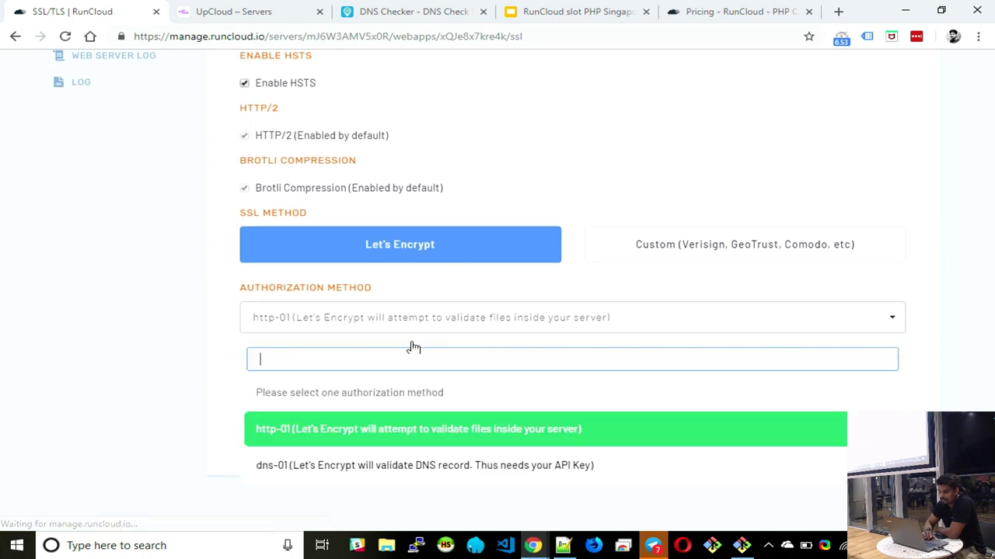
{"action": "left_click", "coordinate": [331, 431]}
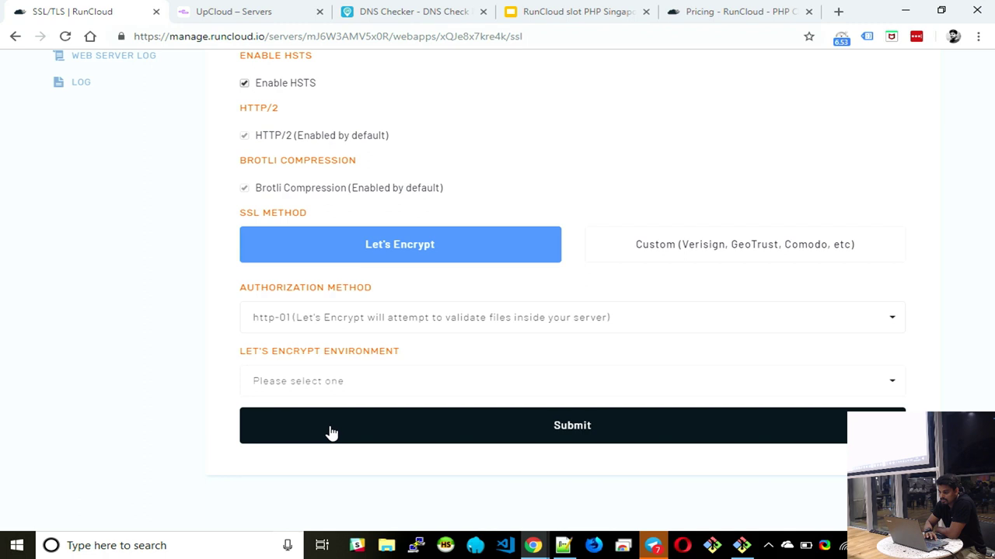
- Set the Let's Encrypt environment to Live and submit the SSL certificate installation for test-app
{"action": "left_click", "coordinate": [315, 388]}
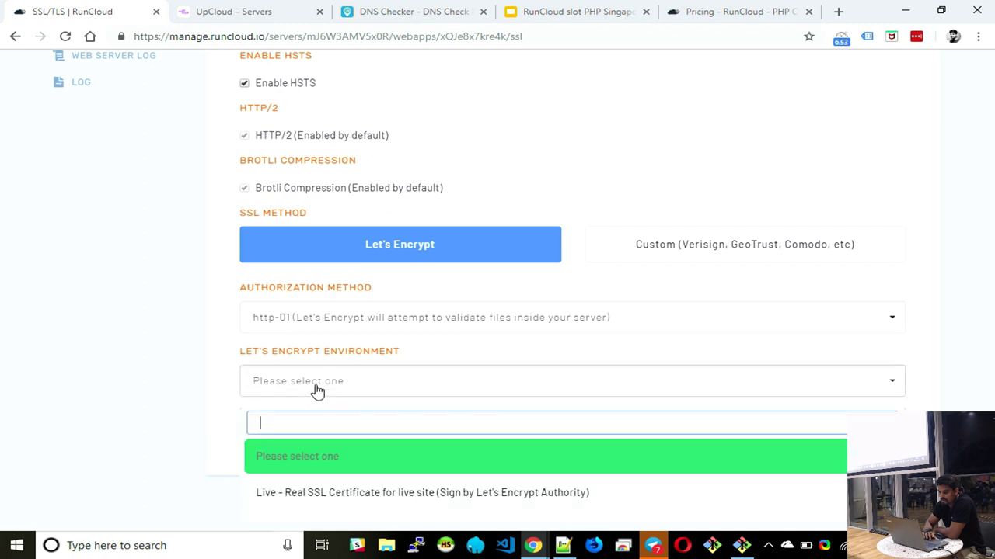
{"action": "left_click", "coordinate": [303, 503]}
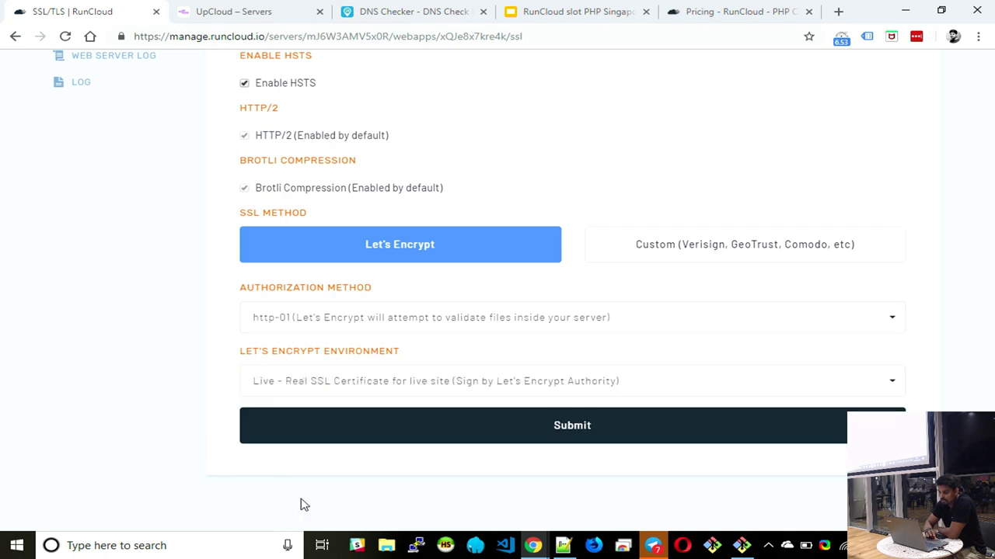
{"action": "left_click", "coordinate": [511, 425]}
{"action": "left_click", "coordinate": [586, 333]}
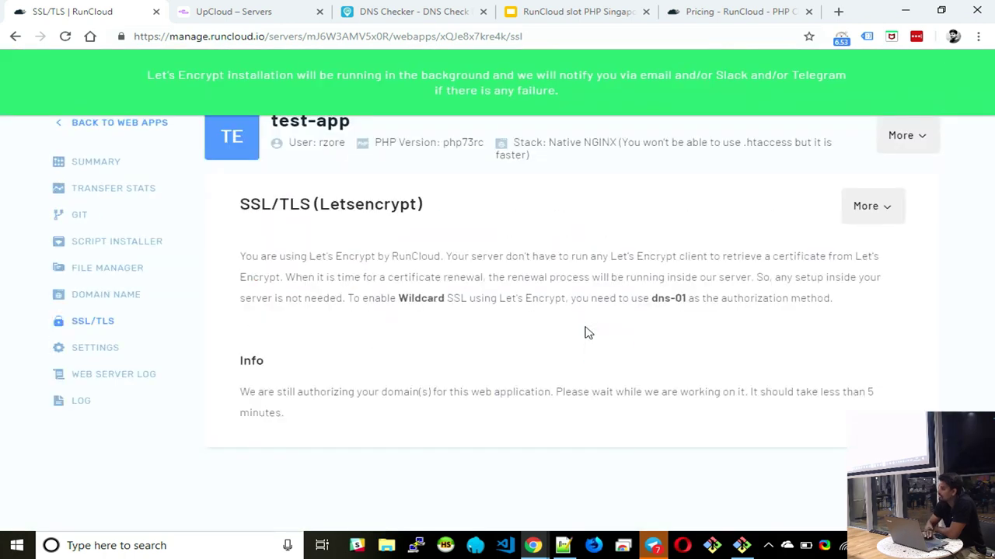
- Reopen test-app from the web application list and view its domain name settings
{"action": "scroll", "coordinate": [133, 246], "scroll_direction": "up", "scroll_amount": 1}
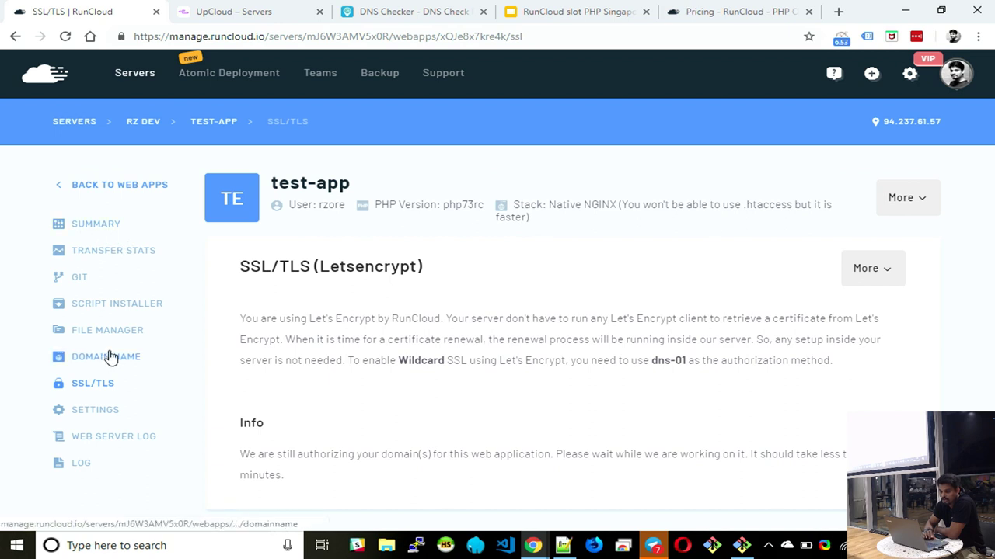
{"action": "left_click", "coordinate": [96, 187]}
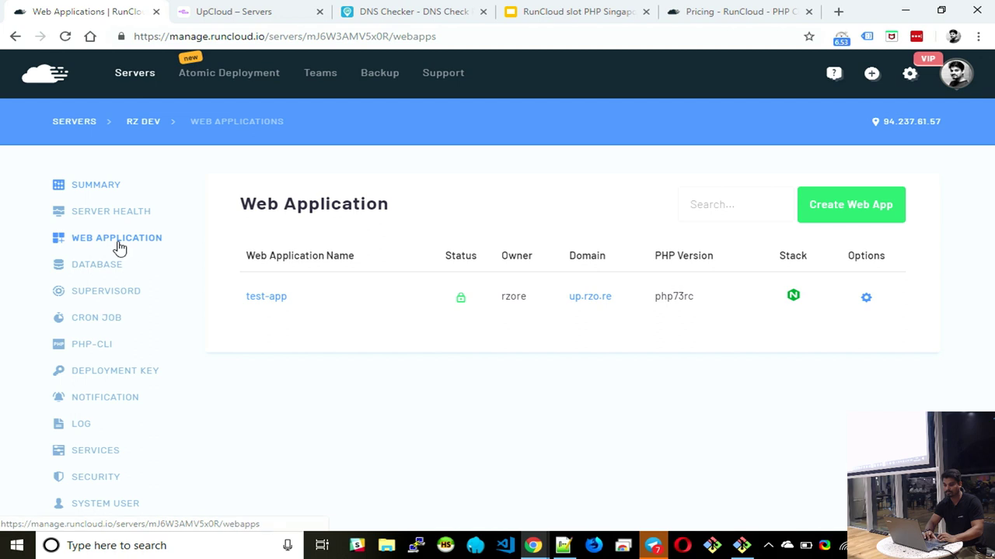
{"action": "left_click", "coordinate": [275, 303]}
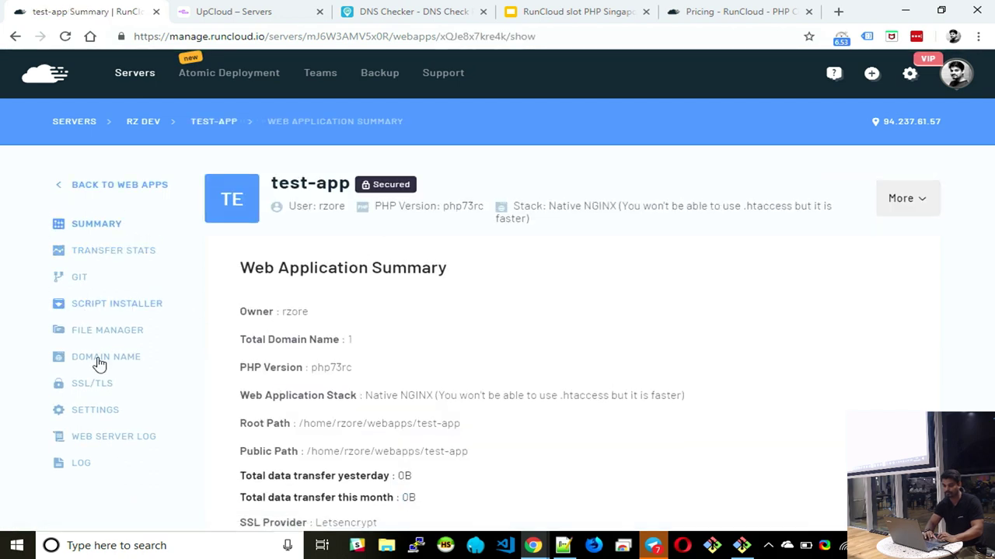
{"action": "left_click", "coordinate": [124, 366]}
{"action": "scroll", "coordinate": [457, 328], "scroll_direction": "down", "scroll_amount": 3}
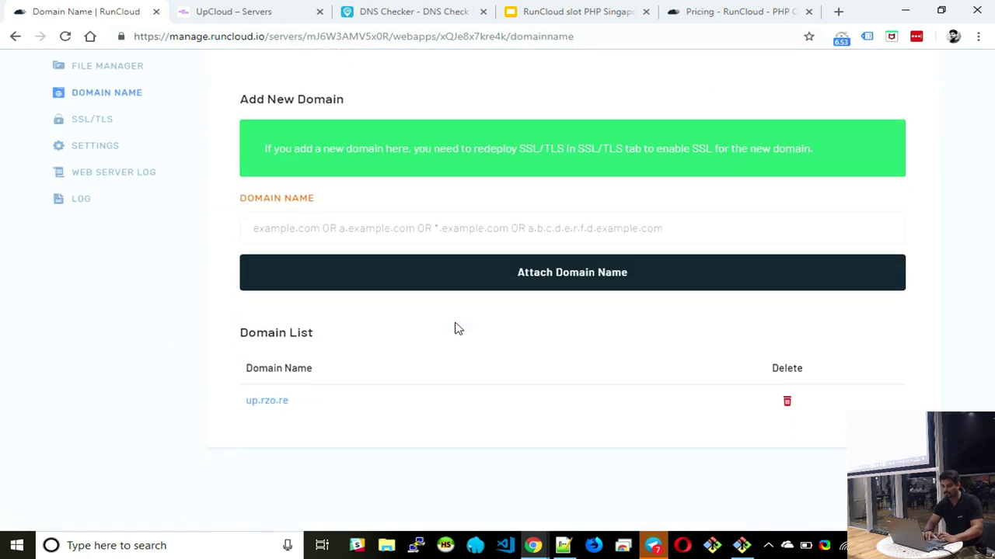
- Open the site up.rzo.re in a new browser tab to reach the WordPress setup page
{"action": "left_click", "coordinate": [837, 12]}
{"action": "type", "text": "up.r"}
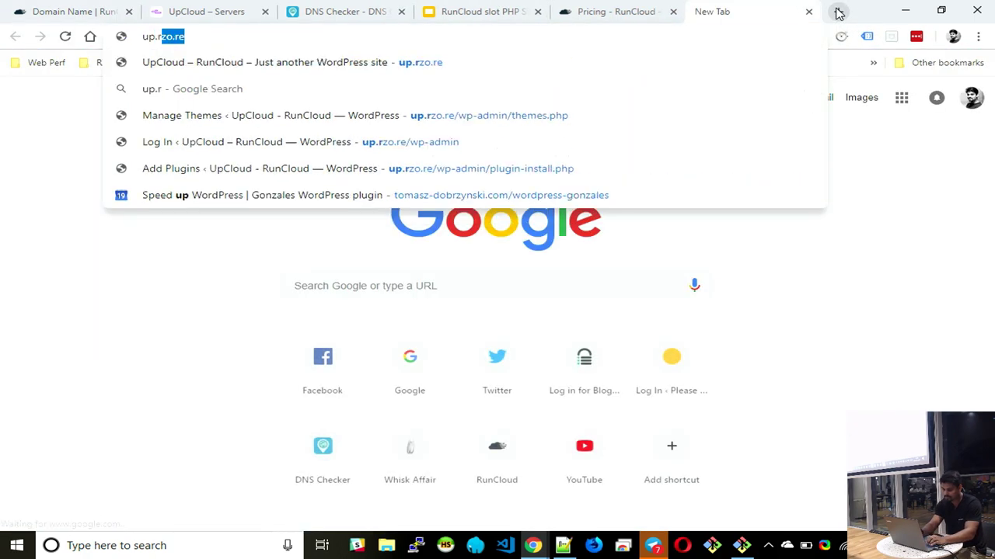
{"action": "type", "text": "zo."}
{"action": "key", "text": "Return"}
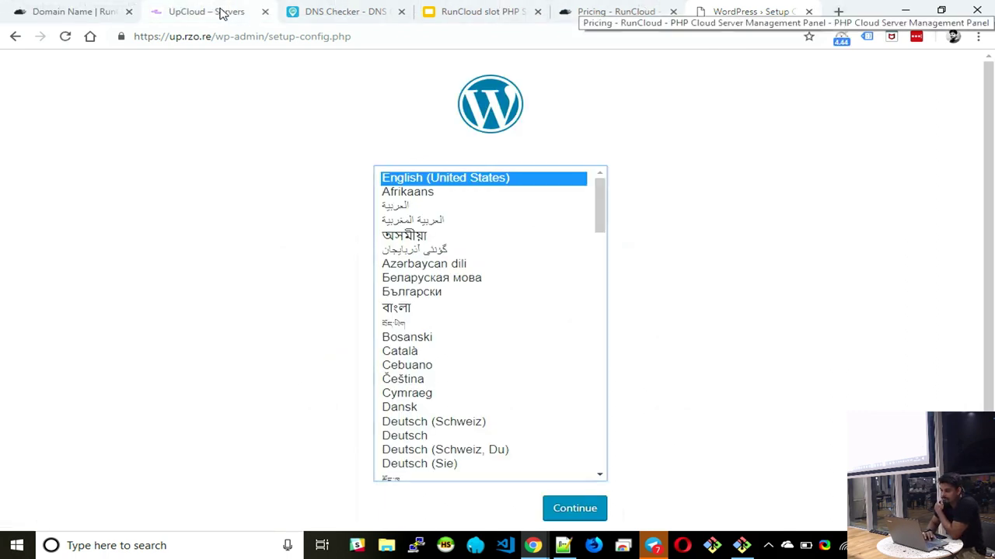
- Go back to the server's management pages in RunCloud and create a new database named testdb
{"action": "left_click", "coordinate": [90, 6]}
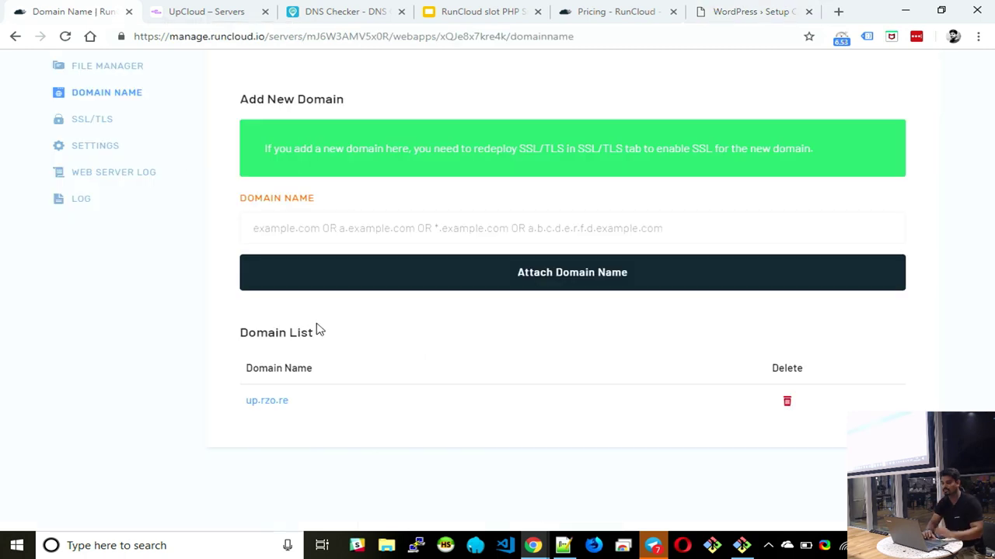
{"action": "scroll", "coordinate": [182, 353], "scroll_direction": "up", "scroll_amount": 3}
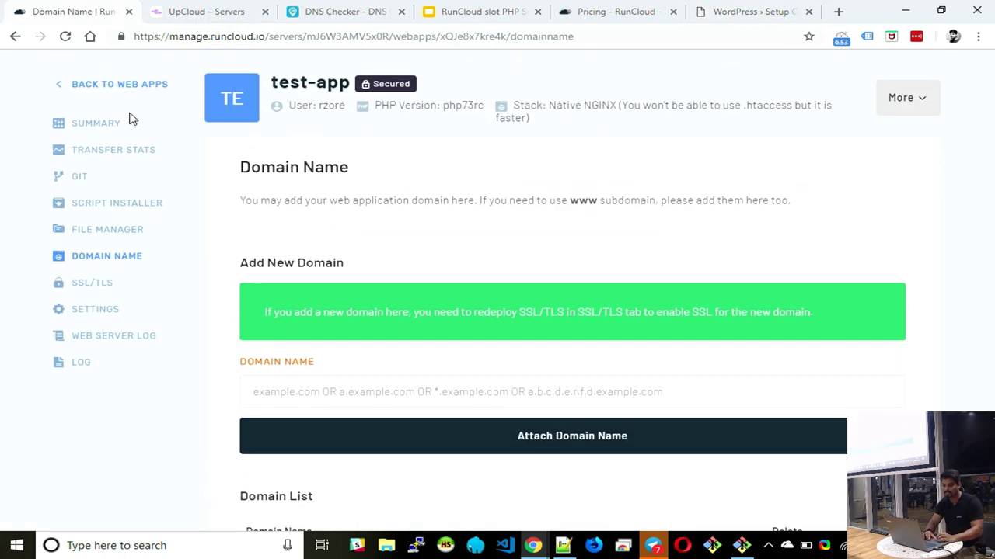
{"action": "left_click", "coordinate": [115, 87]}
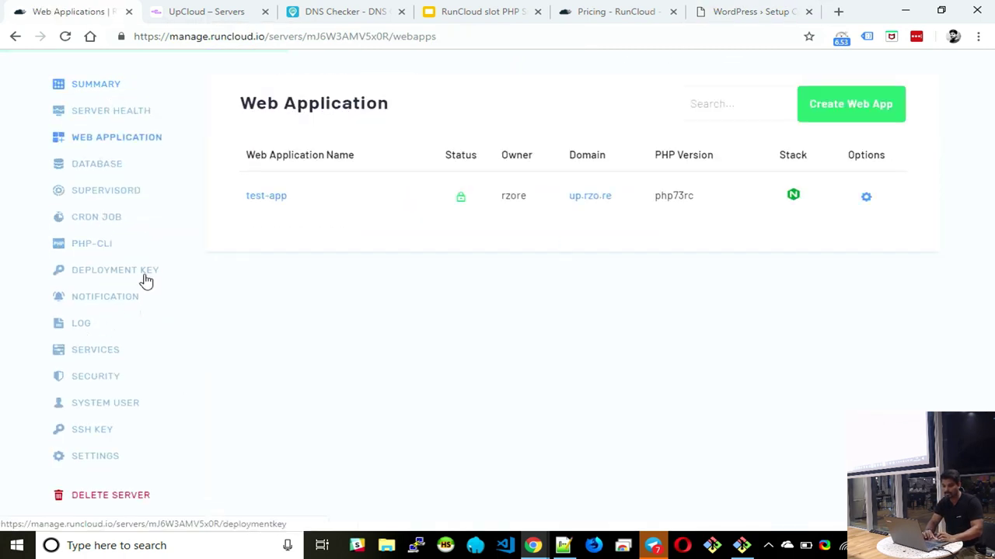
{"action": "left_click", "coordinate": [103, 172]}
{"action": "left_click", "coordinate": [582, 284]}
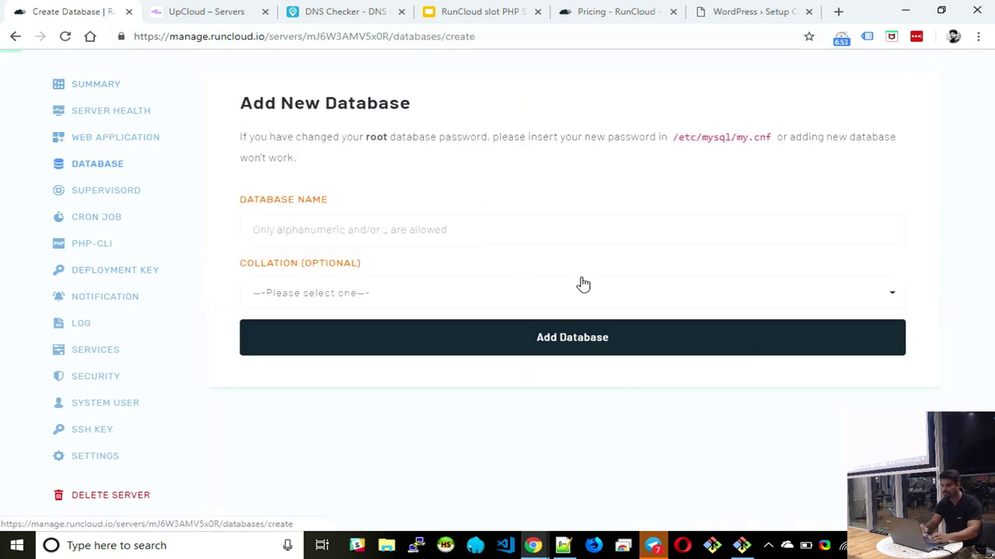
{"action": "left_click", "coordinate": [504, 235]}
{"action": "type", "text": "te"}
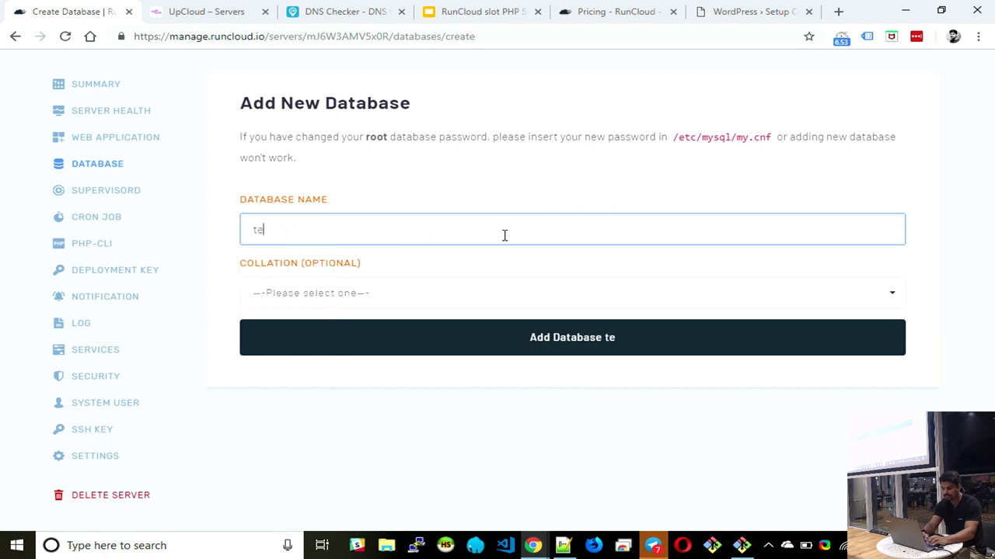
{"action": "type", "text": "stdb"}
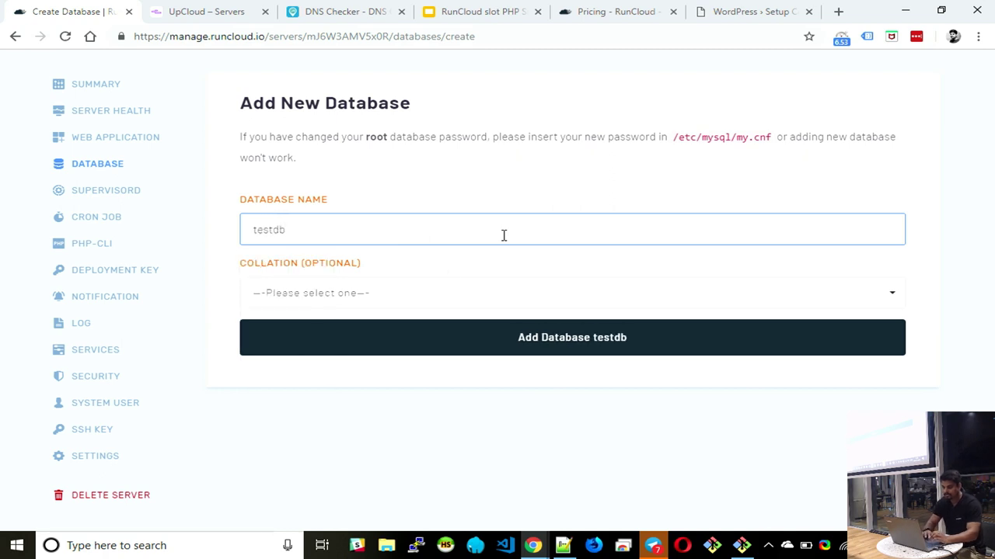
{"action": "left_click", "coordinate": [502, 336]}
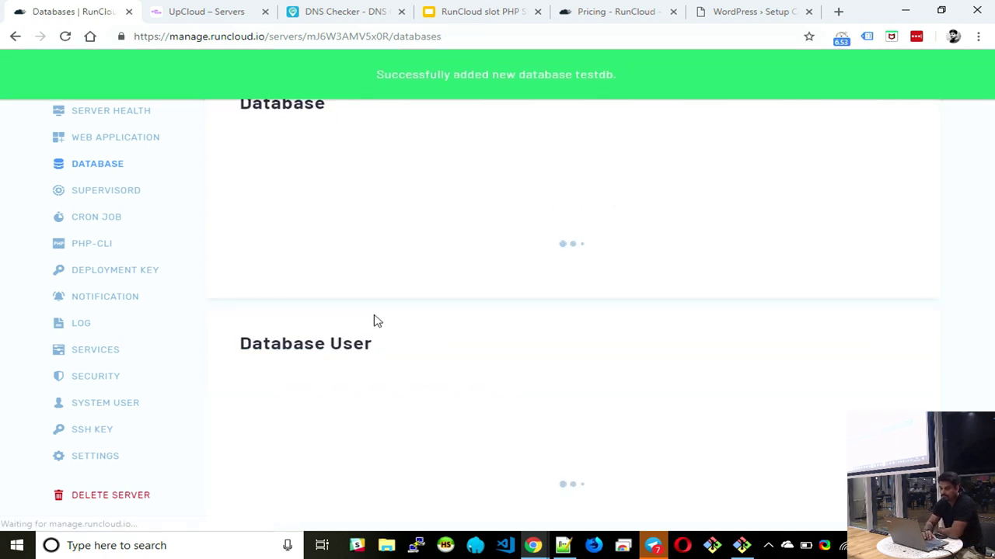
- Fill in a new database user rajz with a generated password, copy that password and submit the user
{"action": "scroll", "coordinate": [427, 330], "scroll_direction": "down", "scroll_amount": 1}
{"action": "left_click", "coordinate": [526, 403]}
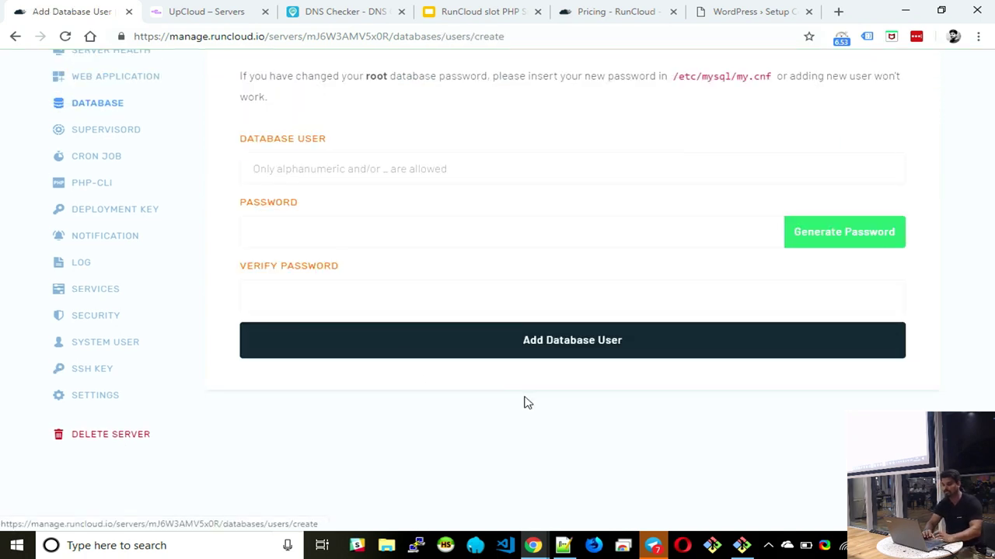
{"action": "left_click", "coordinate": [340, 178]}
{"action": "type", "text": "r"}
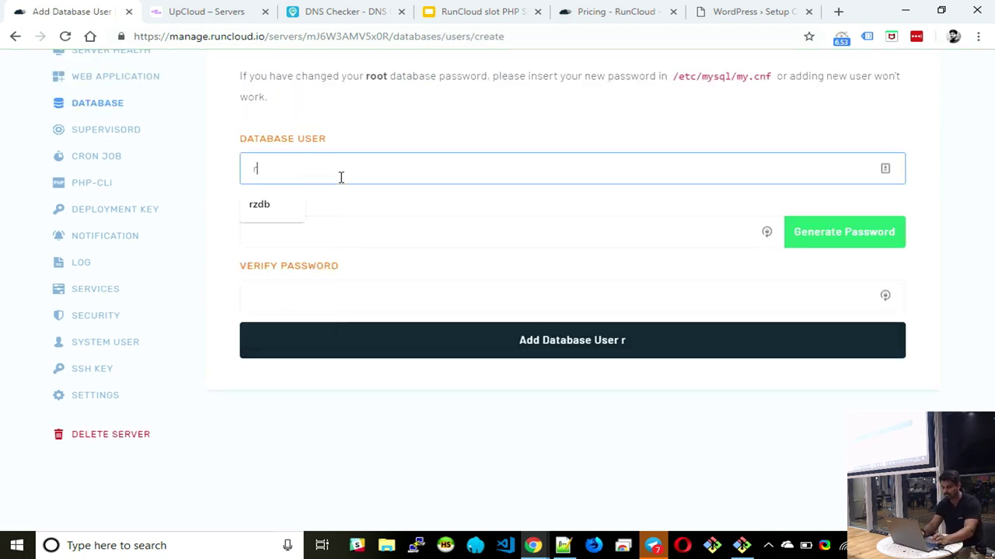
{"action": "type", "text": "ajz"}
{"action": "key", "text": "Tab"}
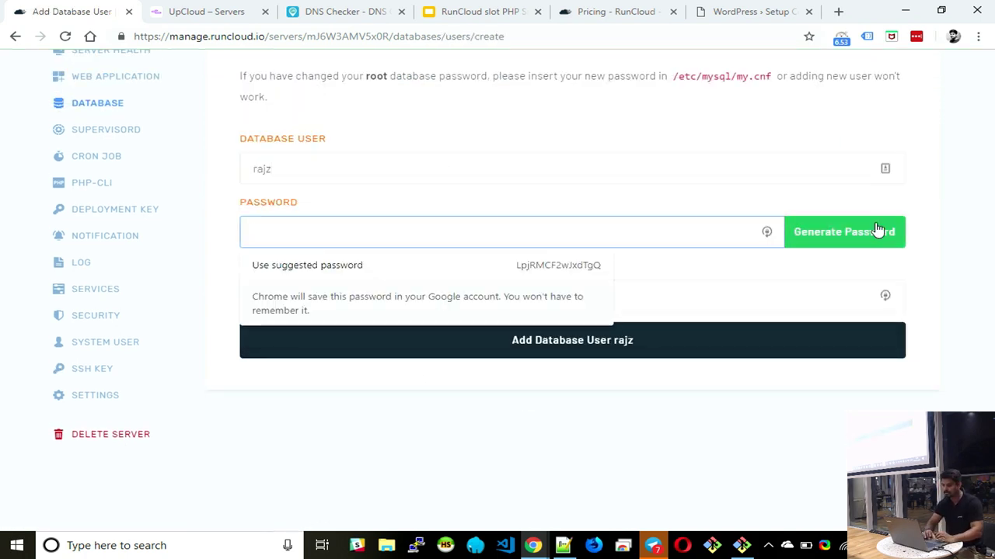
{"action": "left_click", "coordinate": [816, 232]}
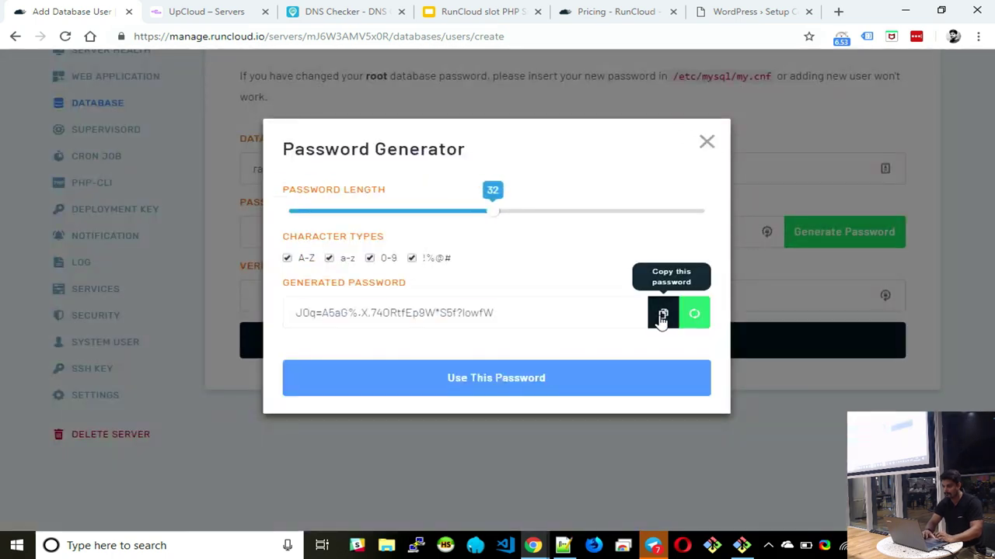
{"action": "left_click", "coordinate": [522, 385]}
{"action": "left_click", "coordinate": [573, 340]}
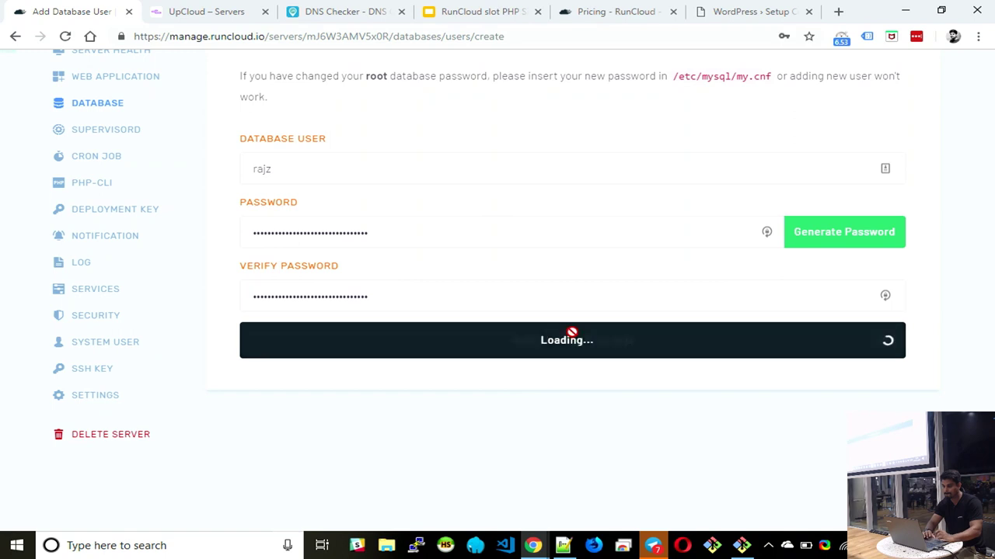
- Change the new database user's name to rajz07 and submit the user again
{"action": "left_click", "coordinate": [417, 166]}
{"action": "type", "text": "07"}
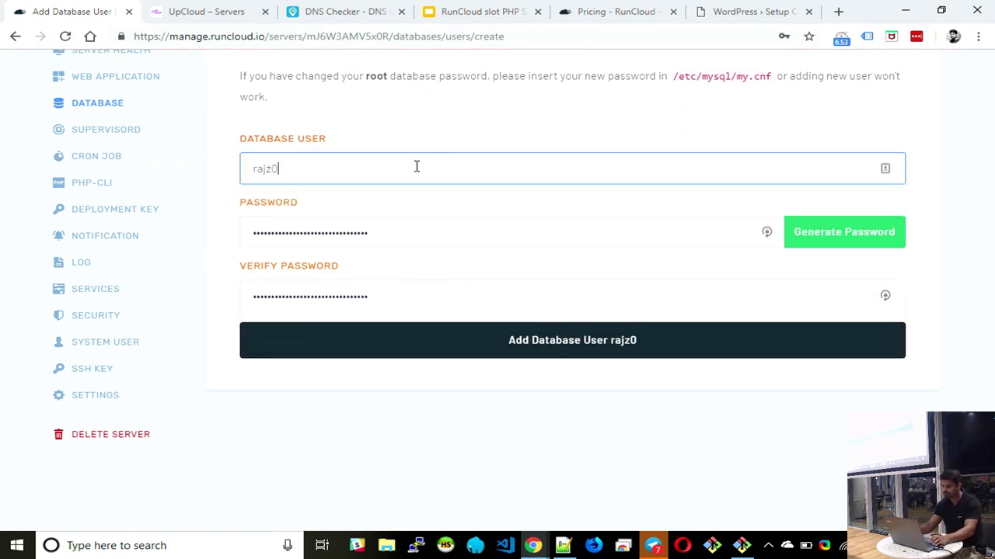
{"action": "left_click", "coordinate": [655, 346]}
- Attach the user rajz07 to the testdb database, declining to store its password in LastPass
{"action": "scroll", "coordinate": [478, 260], "scroll_direction": "up", "scroll_amount": 1}
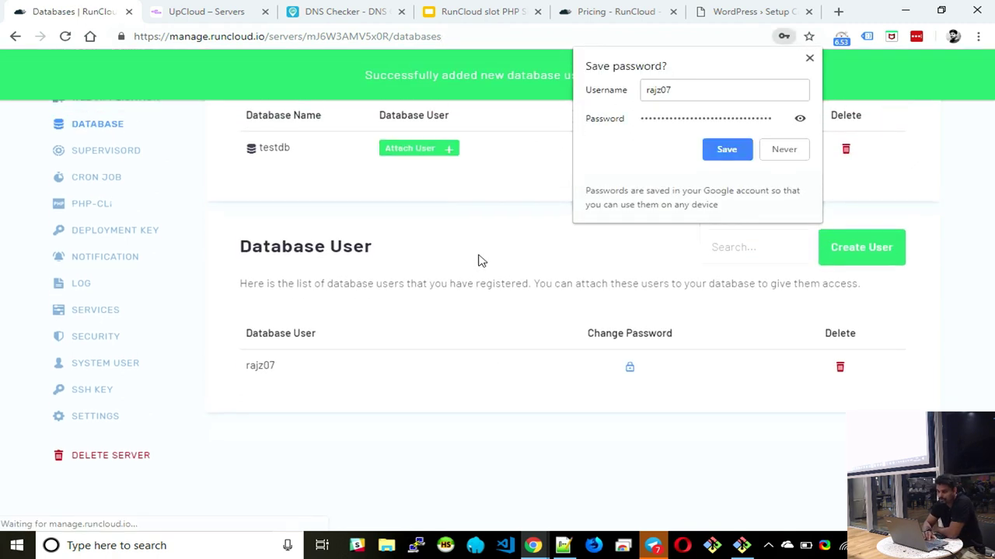
{"action": "left_click", "coordinate": [448, 192]}
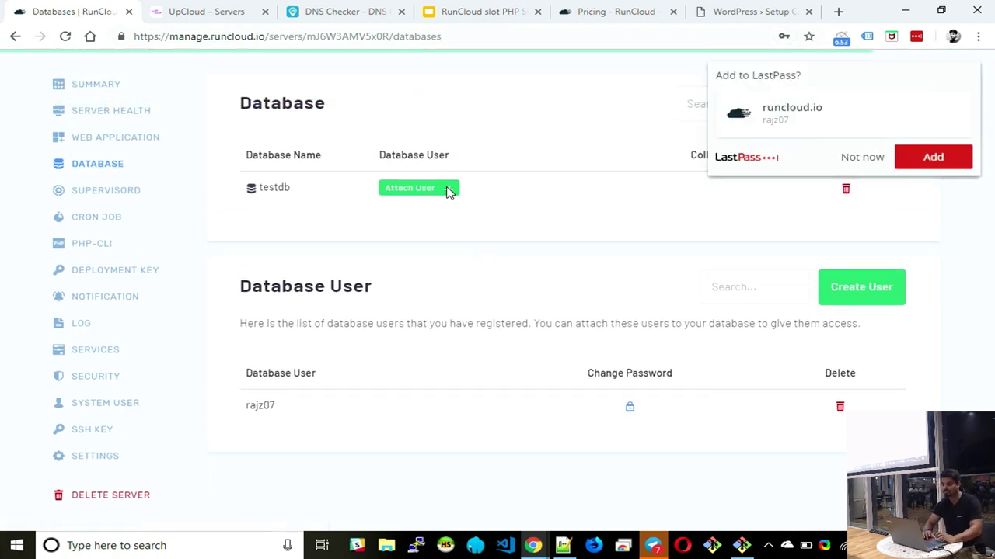
{"action": "left_click", "coordinate": [852, 158]}
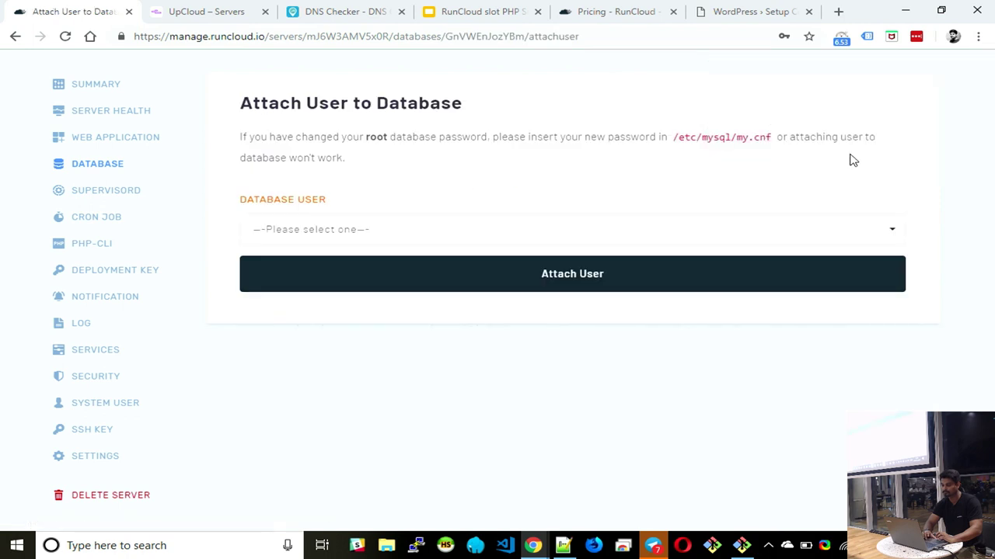
{"action": "left_click", "coordinate": [418, 238]}
{"action": "left_click", "coordinate": [323, 343]}
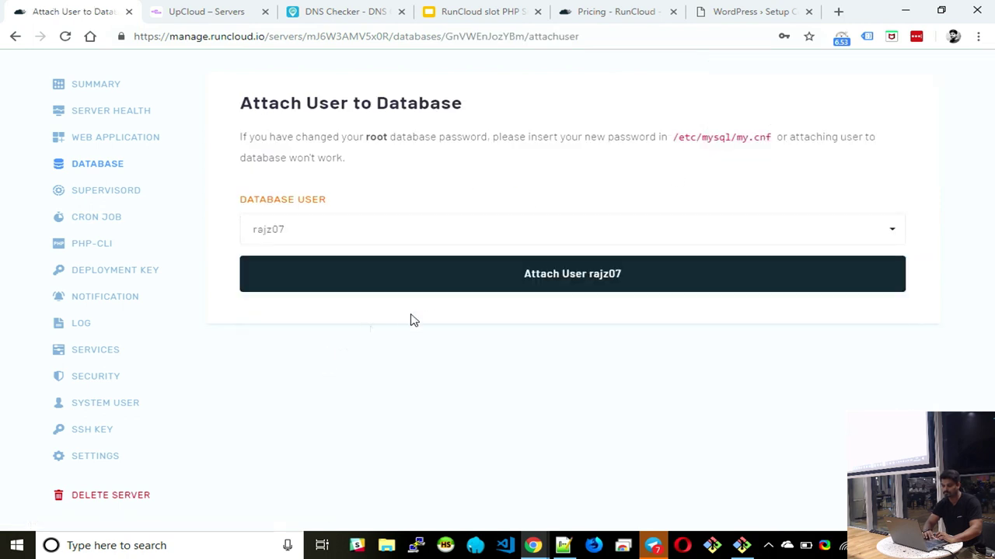
{"action": "left_click", "coordinate": [481, 271]}
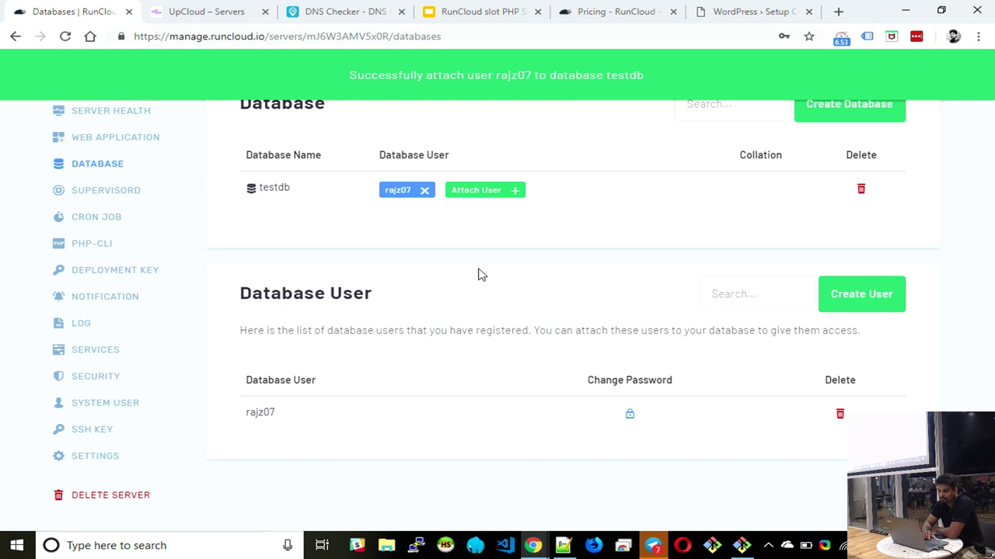
- Return to the WordPress setup page and proceed in English (United States) to the database connection details
{"action": "left_click", "coordinate": [770, 9]}
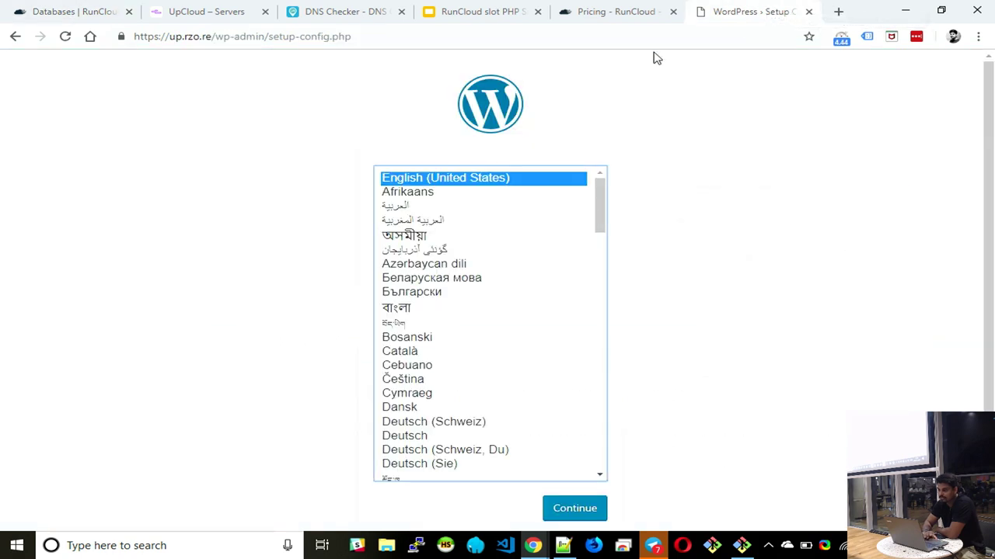
{"action": "left_click", "coordinate": [569, 519]}
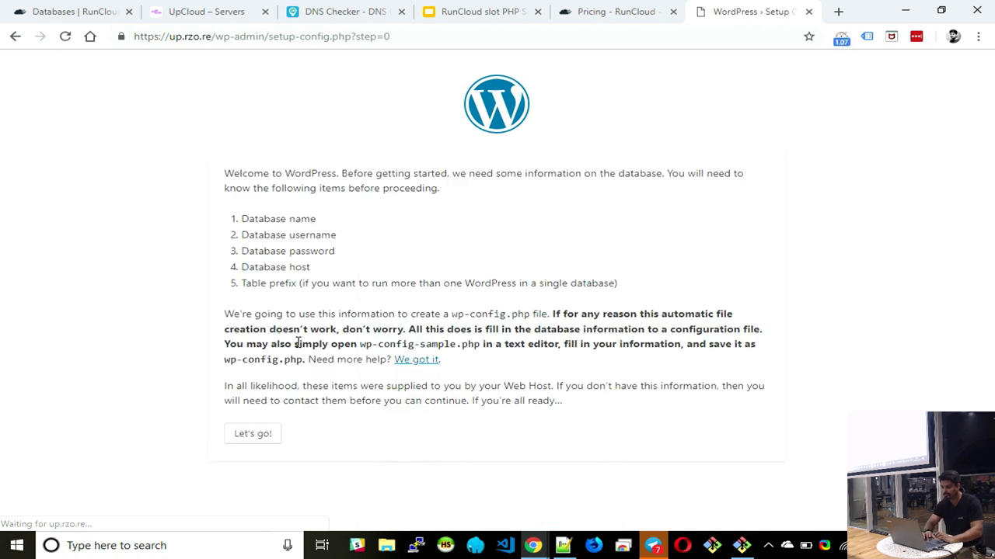
{"action": "left_click", "coordinate": [250, 439]}
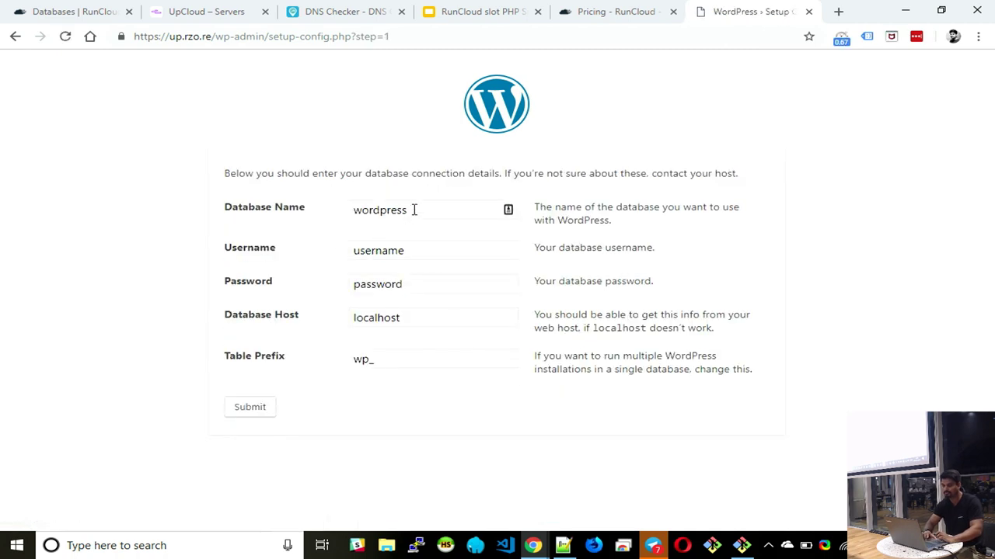
- Enter database name testdb, username rajz07 and the copied database password, submit them and run the WordPress installation
{"action": "left_click_drag", "start_coordinate": [414, 210], "coordinate": [275, 203]}
{"action": "type", "text": "test"}
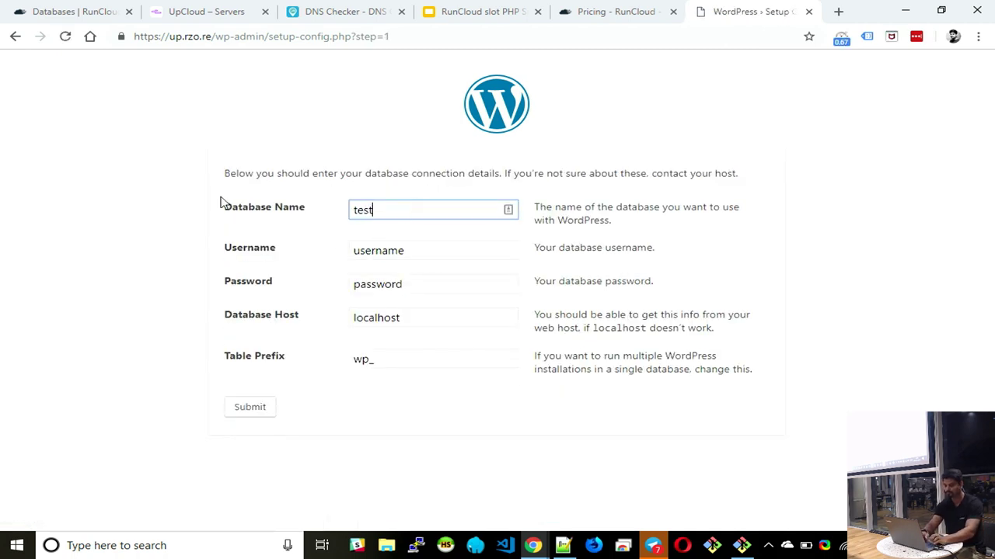
{"action": "type", "text": "db"}
{"action": "key", "text": "Tab"}
{"action": "type", "text": "raj"}
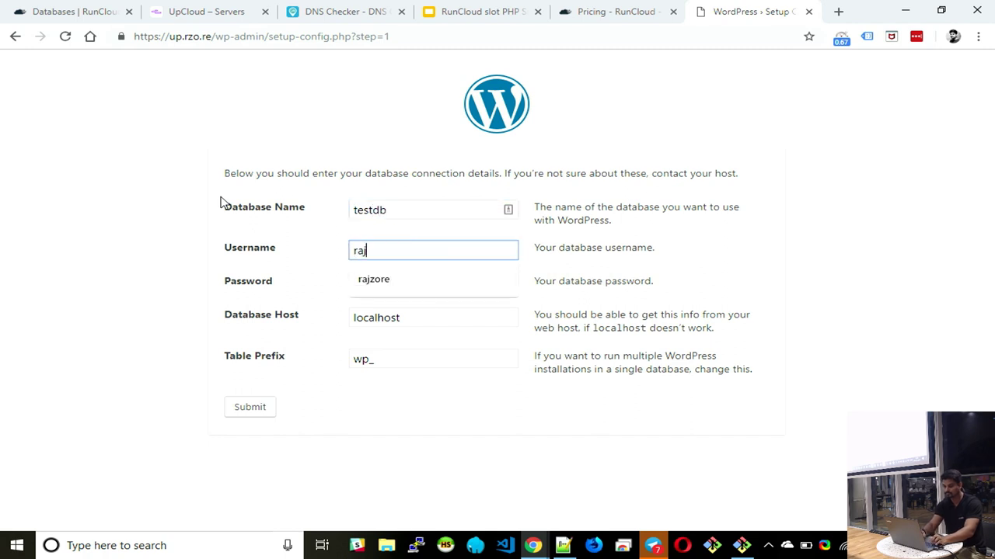
{"action": "type", "text": "z07"}
{"action": "key", "text": "Tab"}
{"action": "key", "text": "ctrl+v"}
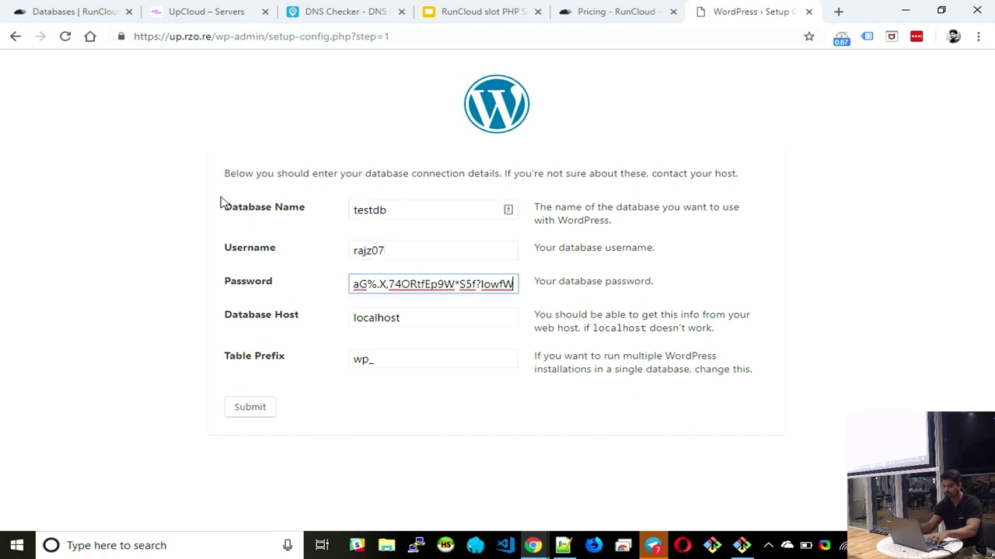
{"action": "left_click", "coordinate": [249, 406]}
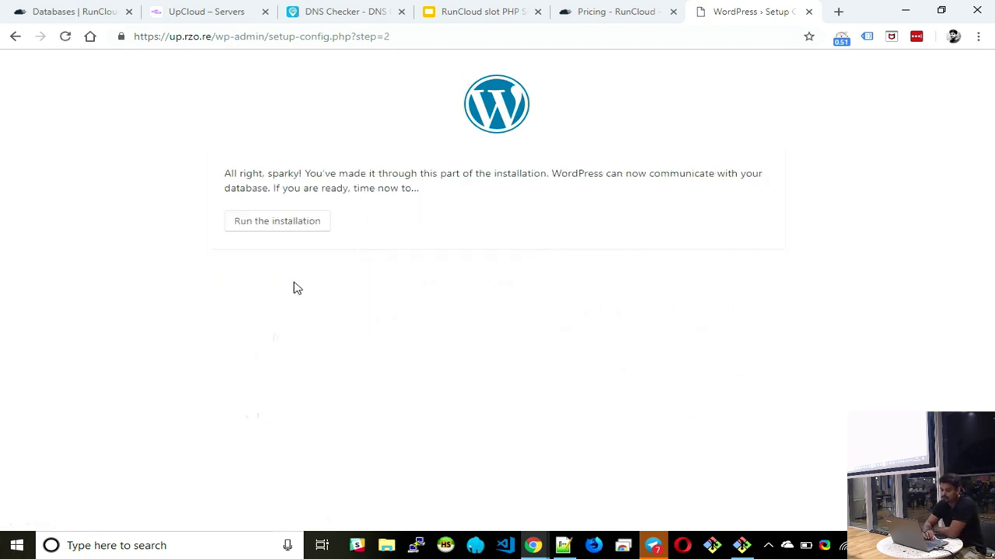
{"action": "left_click", "coordinate": [309, 232]}
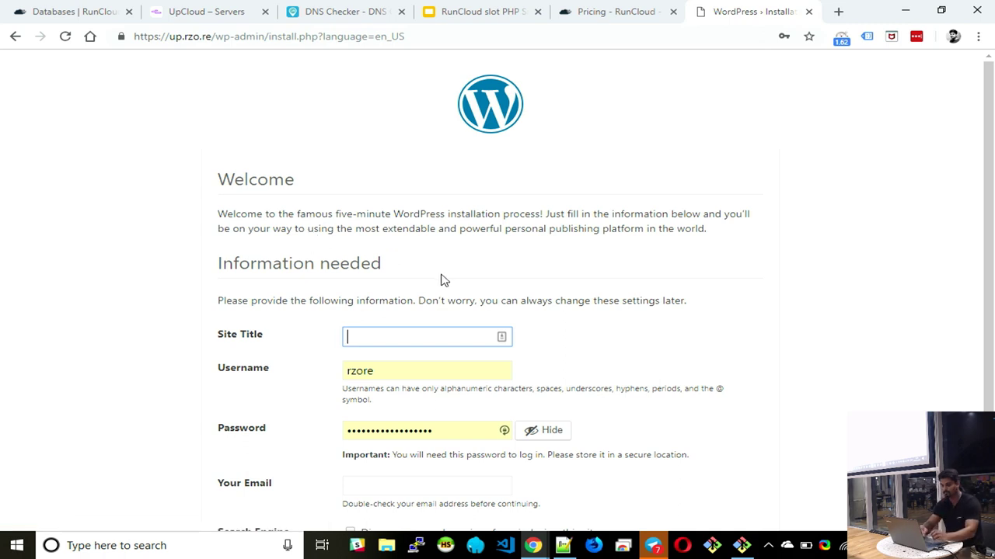
- Set the WordPress site title to Test Site and fill in the administrator's e-mail address
{"action": "type", "text": "Test Site"}
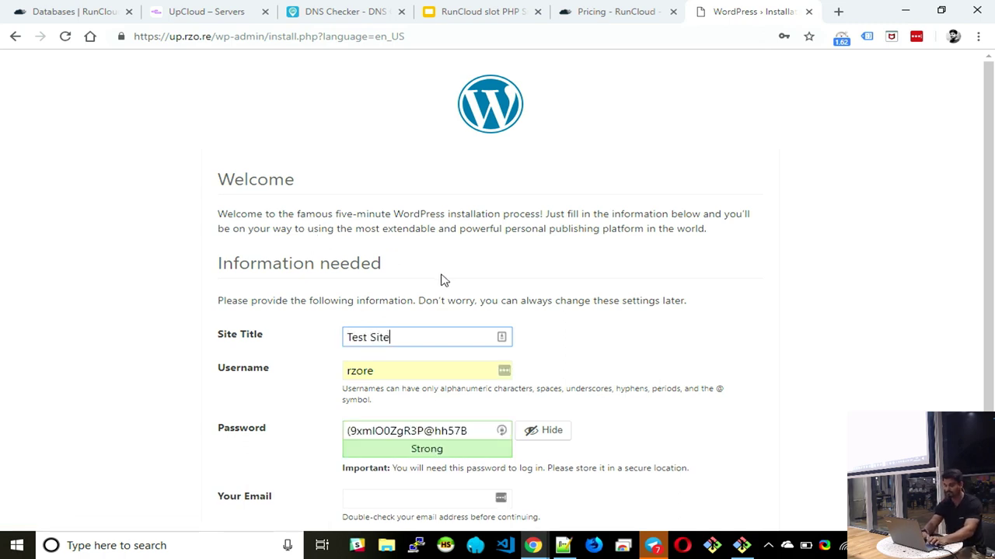
{"action": "key", "text": "Tab"}
{"action": "key", "text": "Tab"}
{"action": "key", "text": "Tab"}
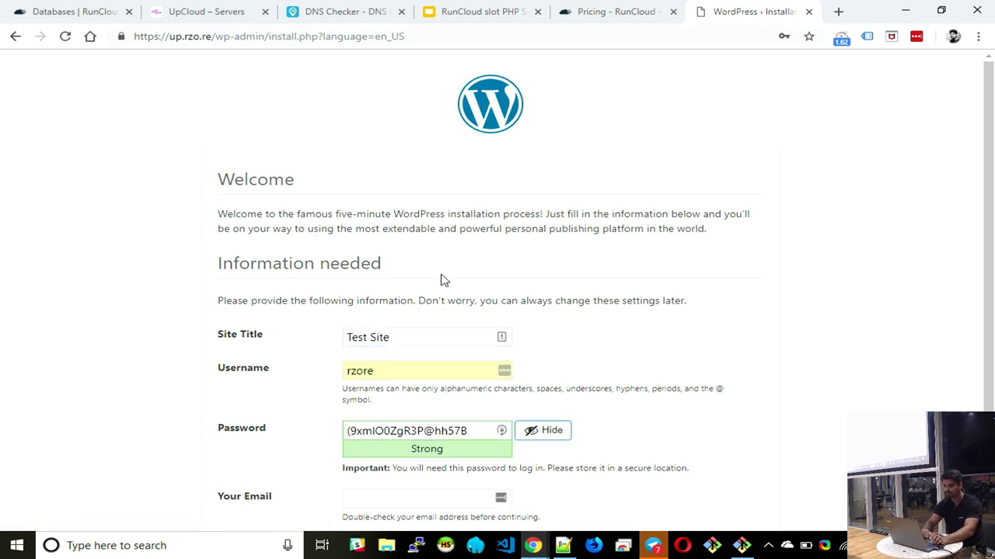
{"action": "scroll", "coordinate": [443, 280], "scroll_direction": "down", "scroll_amount": 2}
{"action": "left_click", "coordinate": [370, 387]}
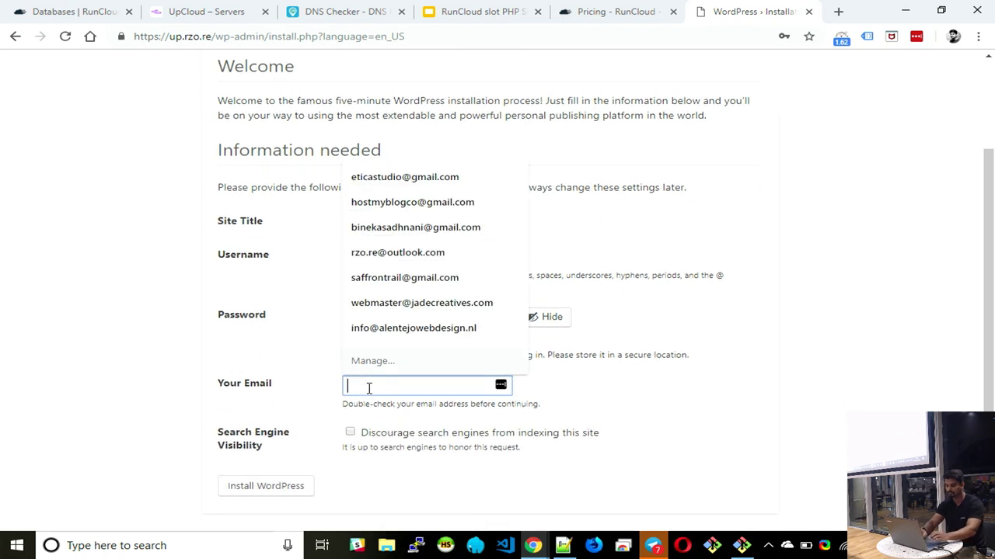
{"action": "type", "text": "h"}
{"action": "key", "text": "Down"}
{"action": "key", "text": "Return"}
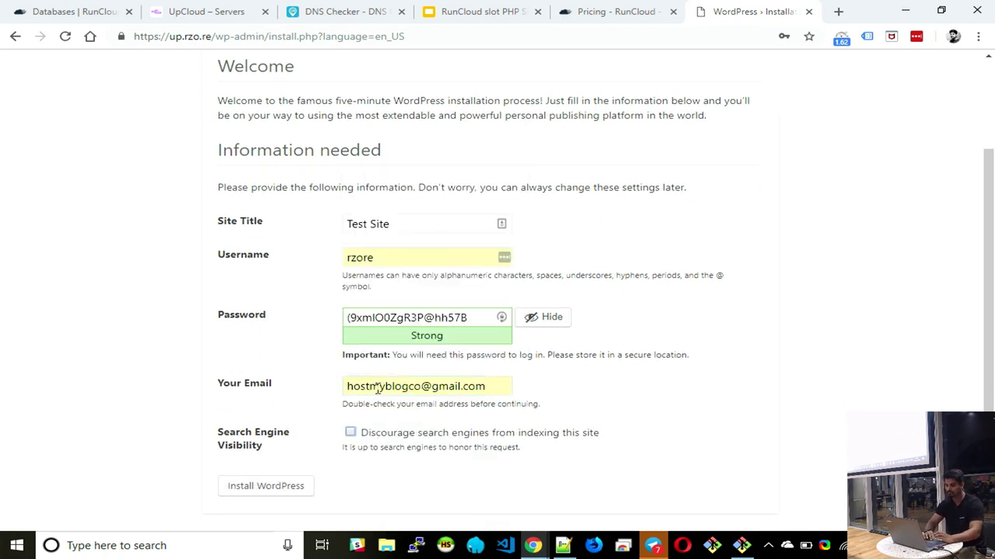
- Install WordPress with search engines discouraged from indexing the site and open its login page
{"action": "left_click", "coordinate": [442, 317]}
{"action": "key", "text": "ctrl+a"}
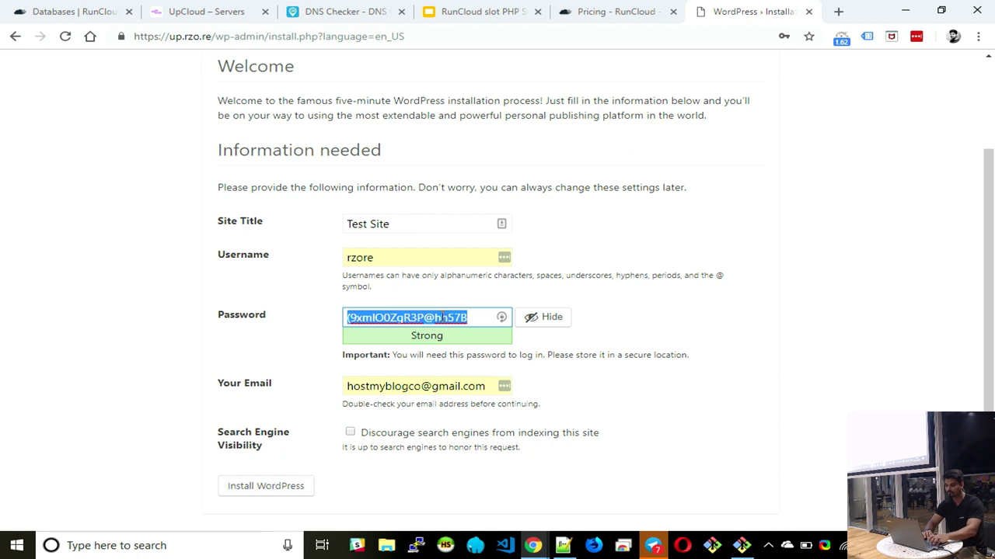
{"action": "left_click", "coordinate": [351, 433]}
{"action": "left_click", "coordinate": [282, 493]}
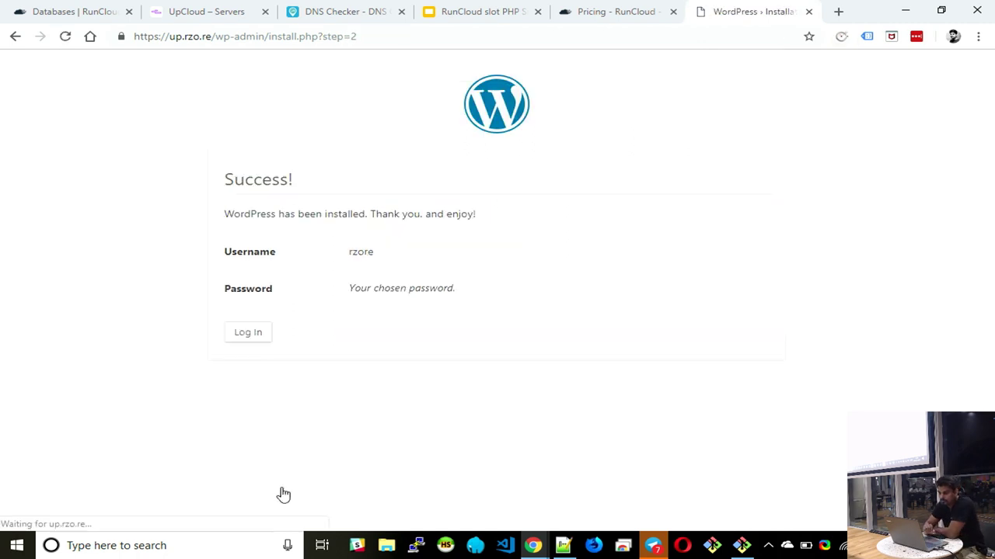
{"action": "left_click", "coordinate": [240, 335]}
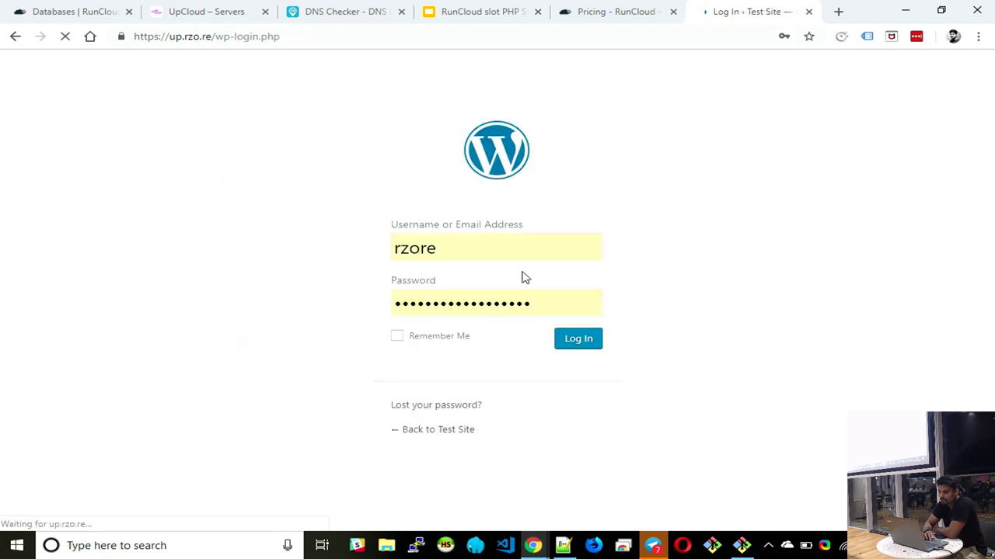
- View the Test Site front page from the WordPress login page and return to the server's database page in RunCloud
{"action": "left_click", "coordinate": [426, 432]}
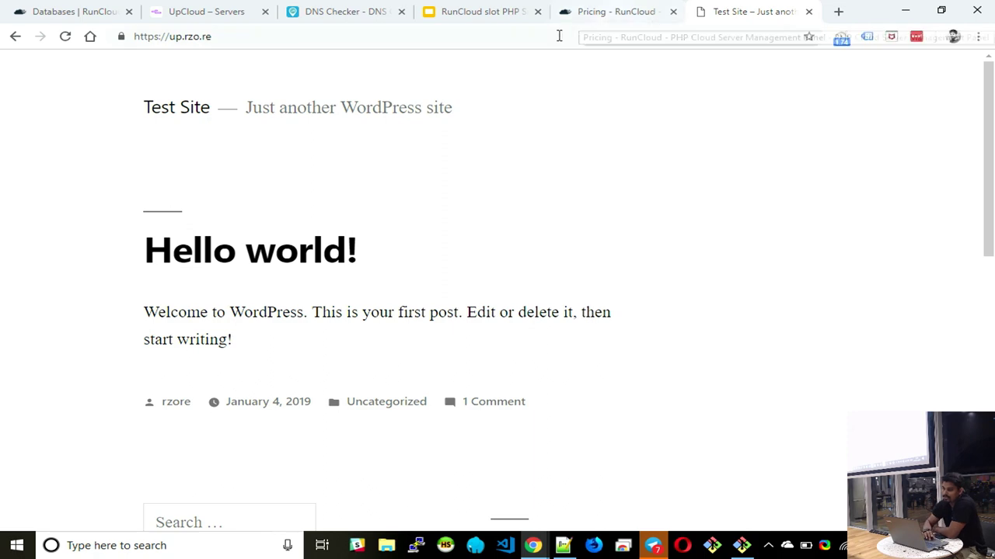
{"action": "left_click", "coordinate": [628, 12]}
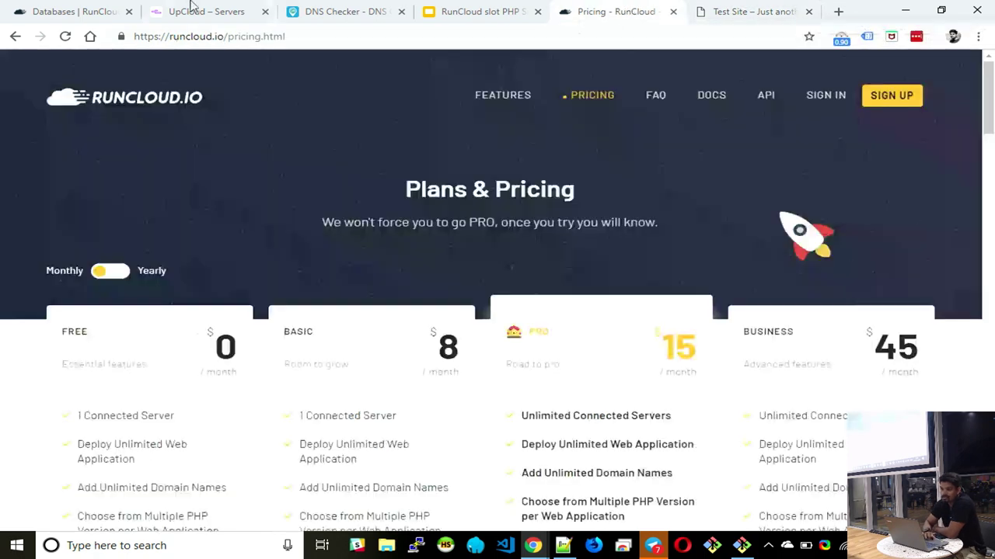
{"action": "left_click", "coordinate": [109, 9]}
{"action": "scroll", "coordinate": [280, 346], "scroll_direction": "down", "scroll_amount": 1}
{"action": "scroll", "coordinate": [278, 345], "scroll_direction": "down", "scroll_amount": 2}
{"action": "scroll", "coordinate": [109, 258], "scroll_direction": "up", "scroll_amount": 3}
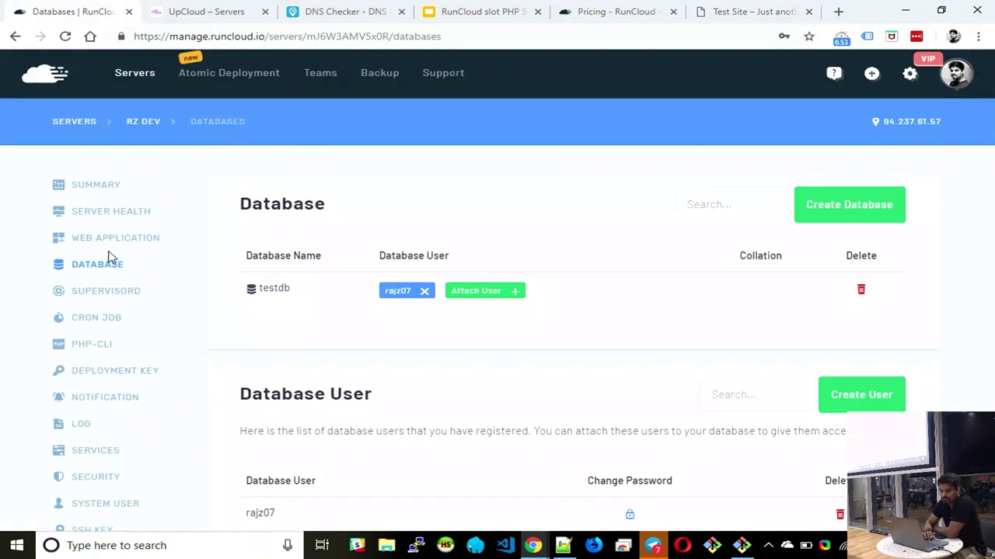
- Open the RZ Dev server's summary and its Server Health page to examine load, memory and disk usage
{"action": "left_click", "coordinate": [89, 192]}
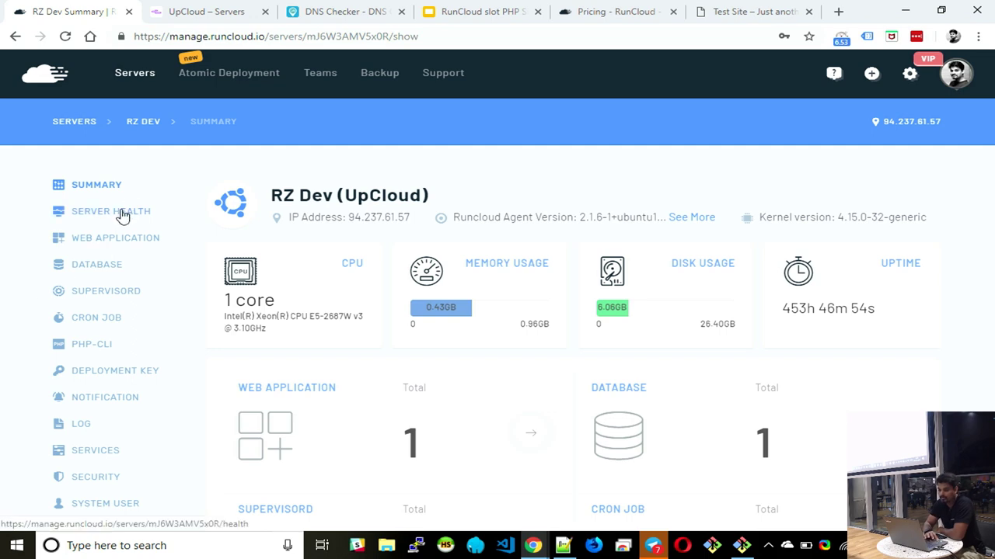
{"action": "left_click", "coordinate": [122, 212]}
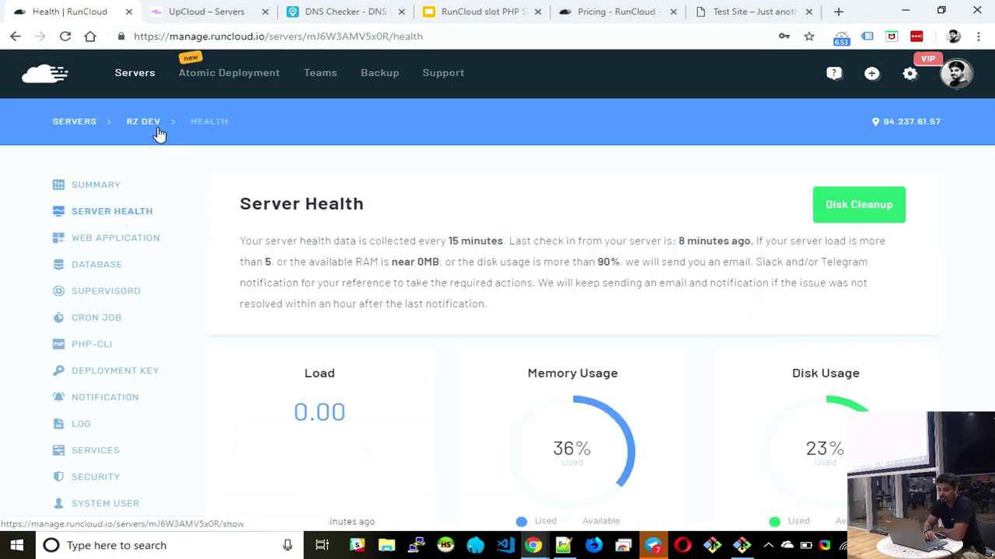
{"action": "scroll", "coordinate": [105, 473], "scroll_direction": "down", "scroll_amount": 1}
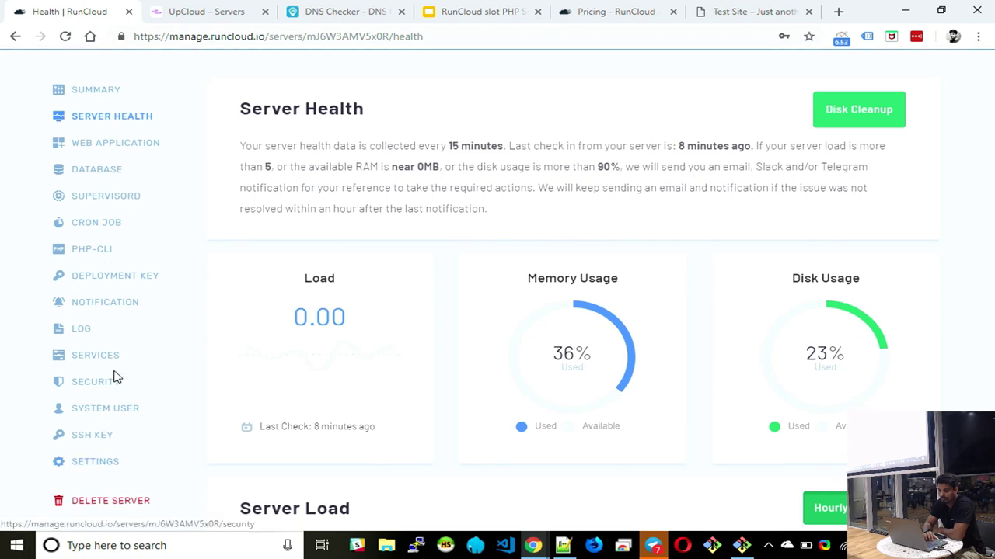
- Open the server log and look through the recorded web application and database events
{"action": "left_click", "coordinate": [86, 333]}
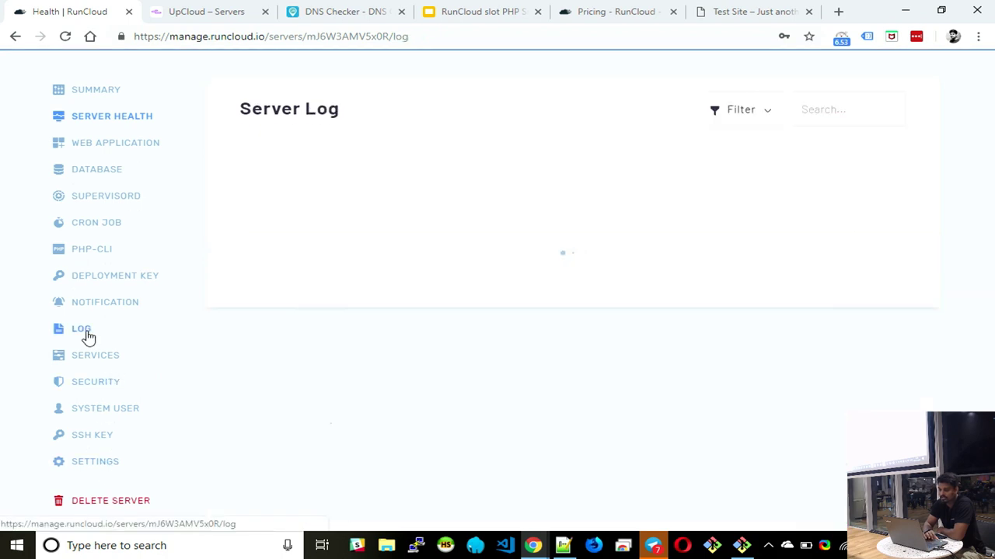
{"action": "scroll", "coordinate": [287, 292], "scroll_direction": "down", "scroll_amount": 1}
{"action": "scroll", "coordinate": [293, 293], "scroll_direction": "up", "scroll_amount": 2}
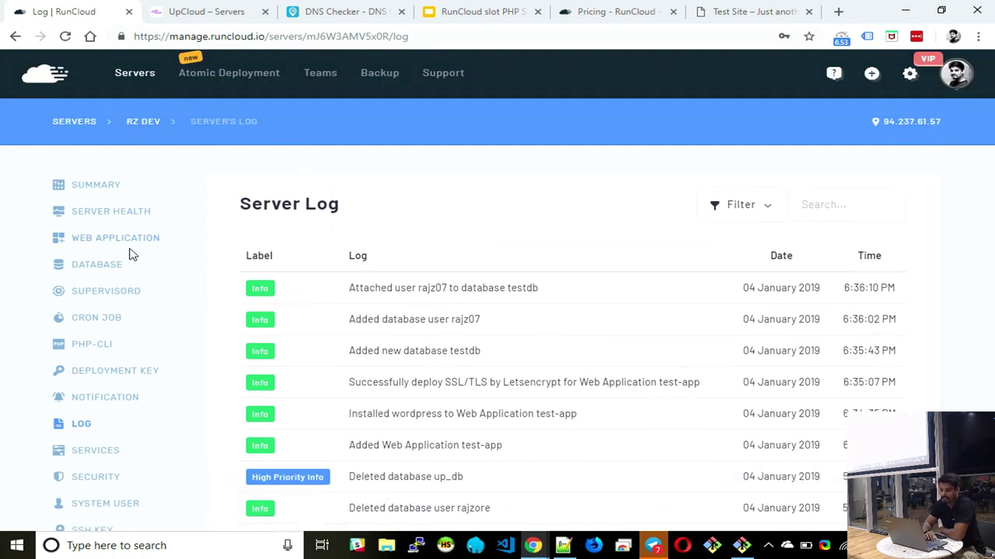
{"action": "scroll", "coordinate": [134, 344], "scroll_direction": "down", "scroll_amount": 3}
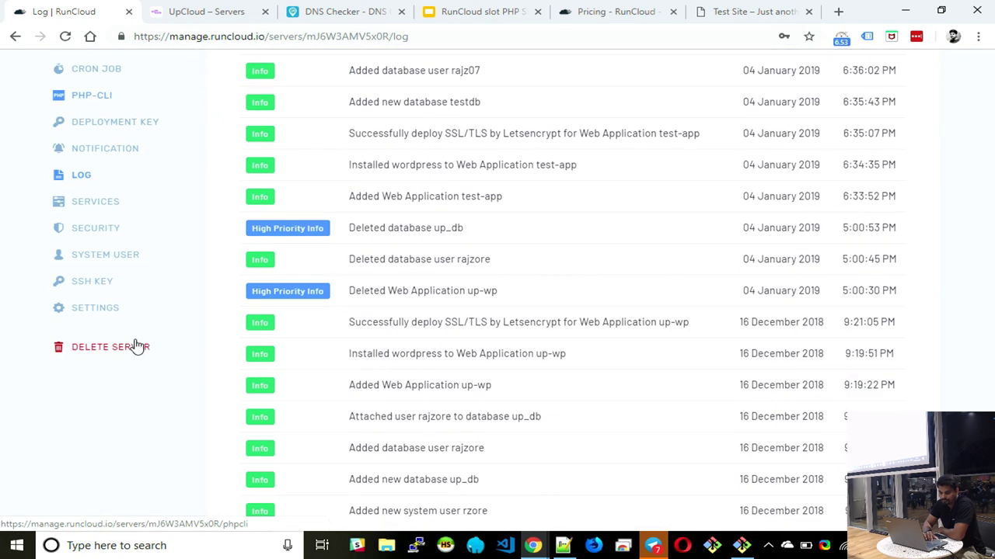
{"action": "scroll", "coordinate": [133, 344], "scroll_direction": "up", "scroll_amount": 3}
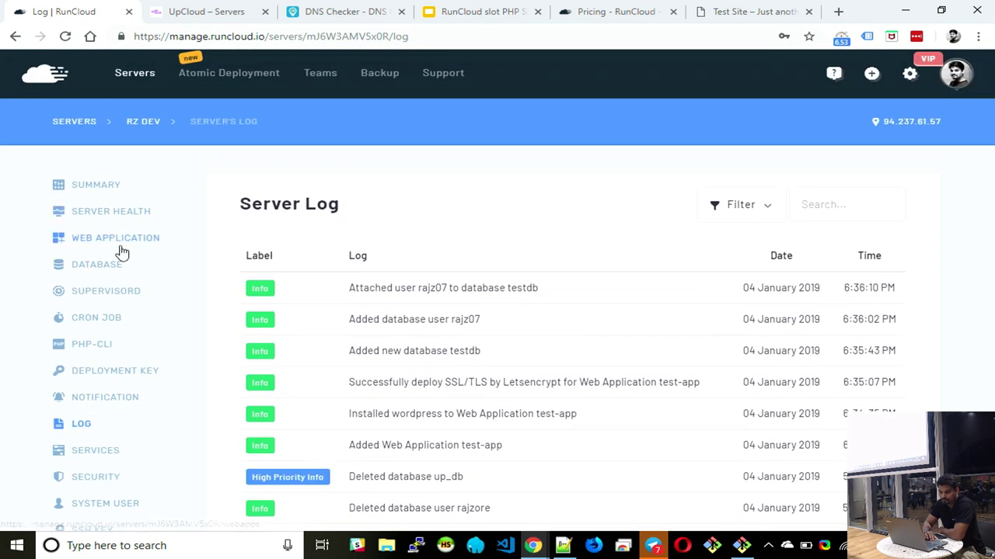
- Open the File Manager of the test-app web application and look through its WordPress files
{"action": "left_click", "coordinate": [123, 241]}
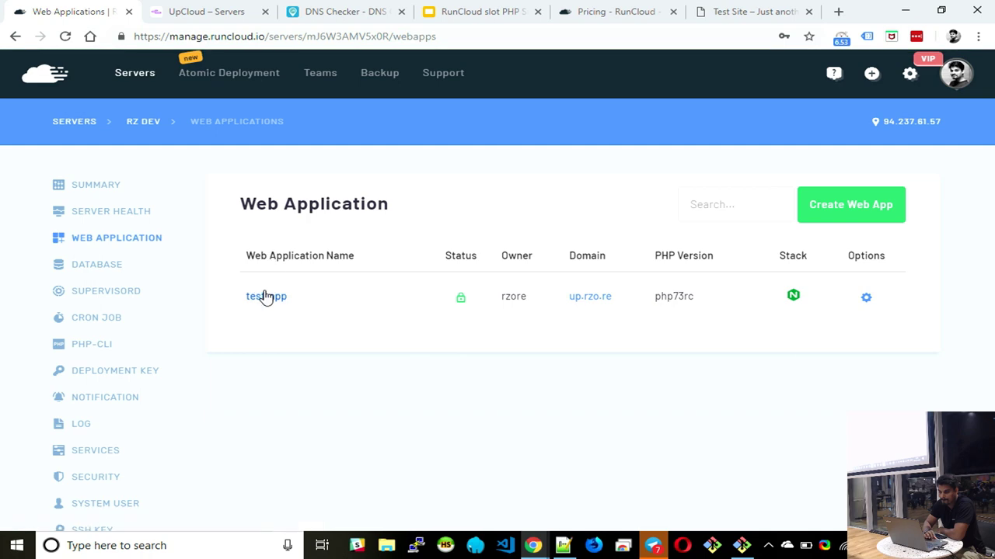
{"action": "left_click", "coordinate": [263, 298]}
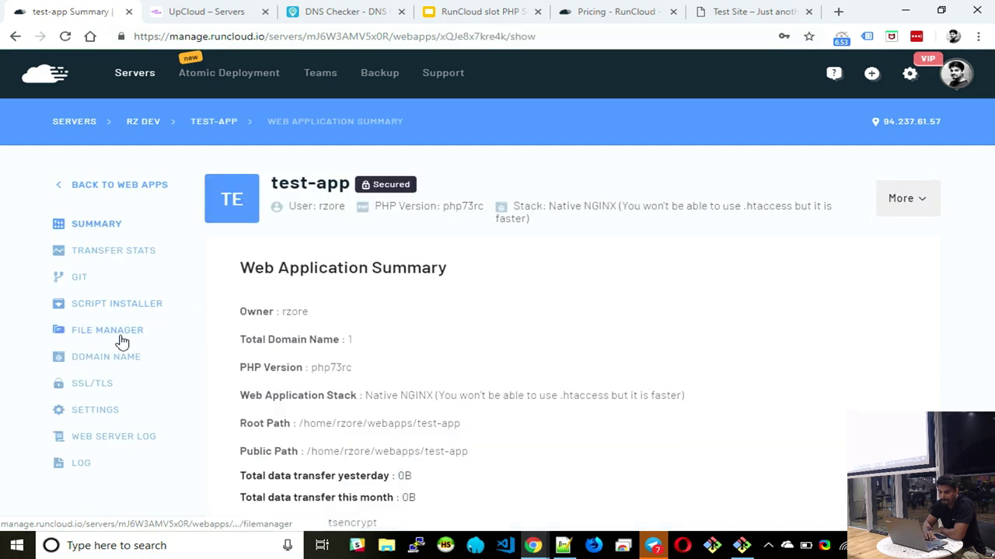
{"action": "left_click", "coordinate": [119, 342]}
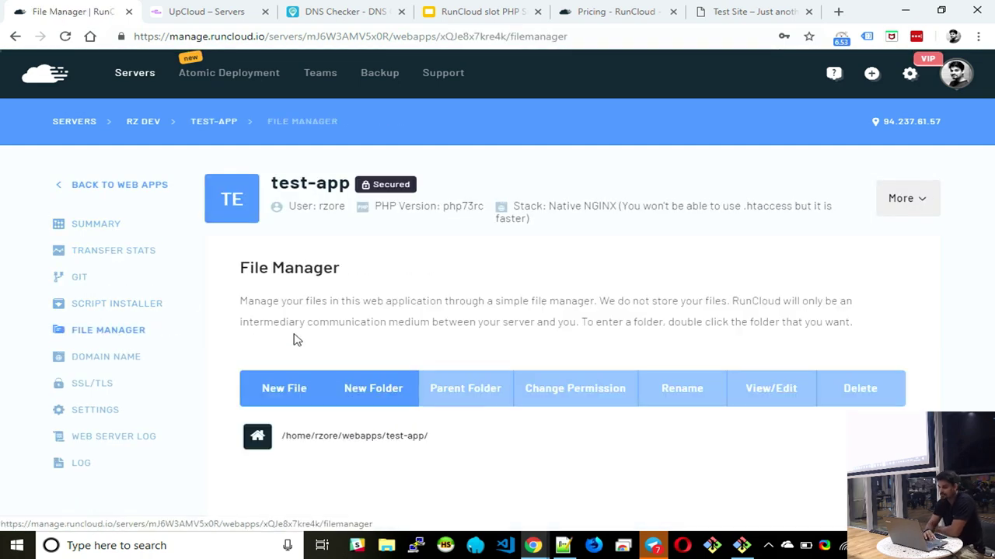
{"action": "scroll", "coordinate": [350, 357], "scroll_direction": "down", "scroll_amount": 2}
{"action": "scroll", "coordinate": [350, 357], "scroll_direction": "down", "scroll_amount": 4}
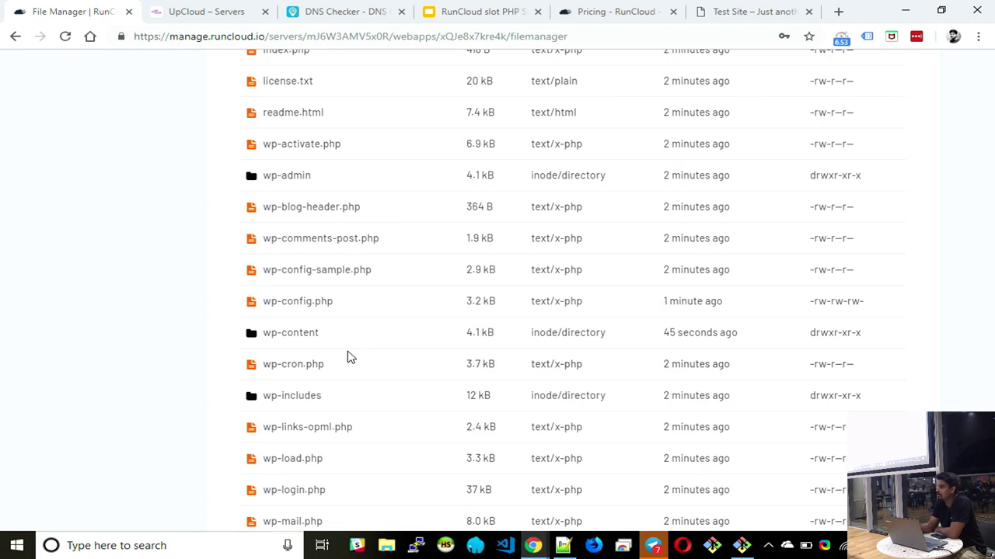
{"action": "scroll", "coordinate": [389, 305], "scroll_direction": "down", "scroll_amount": 3}
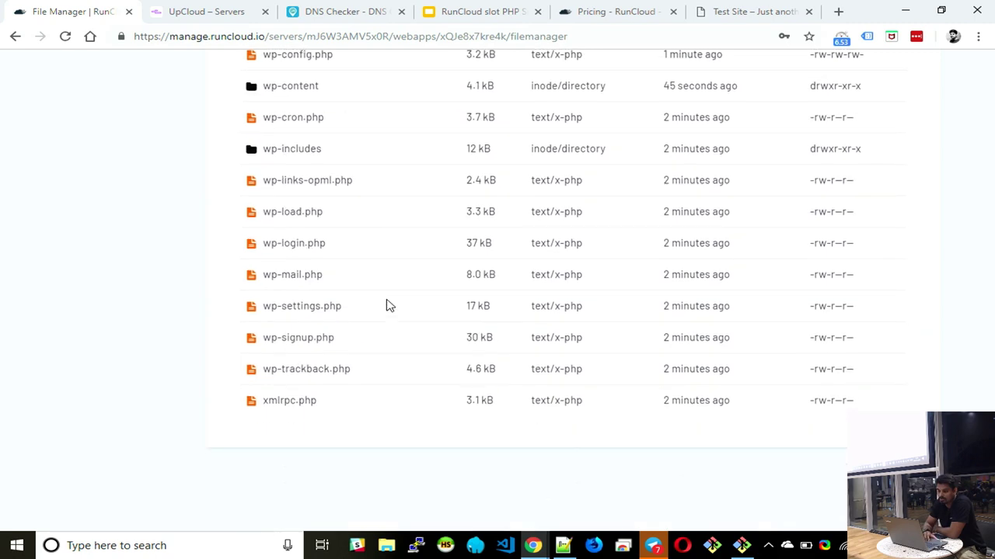
{"action": "scroll", "coordinate": [386, 303], "scroll_direction": "up", "scroll_amount": 6}
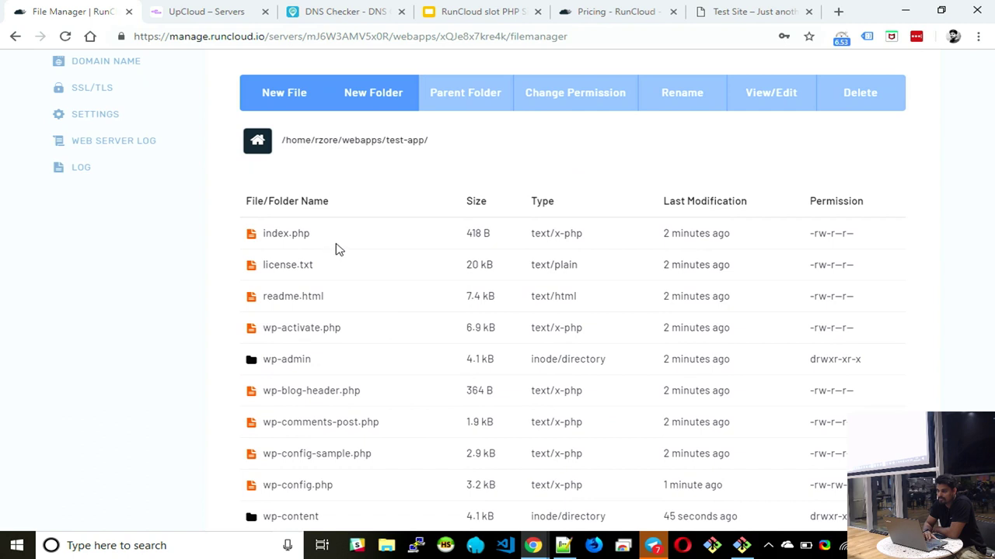
- Open only wp-config.php from test-app's files in the RunCloud File Editor and examine its MySQL database settings
{"action": "left_click", "coordinate": [337, 247]}
{"action": "scroll", "coordinate": [315, 369], "scroll_direction": "down", "scroll_amount": 3}
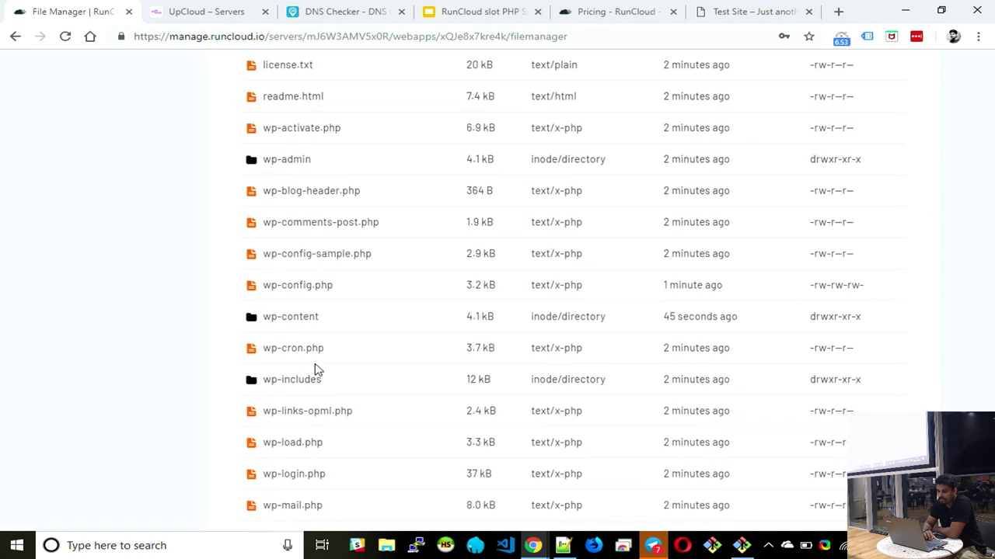
{"action": "scroll", "coordinate": [328, 382], "scroll_direction": "down", "scroll_amount": 2}
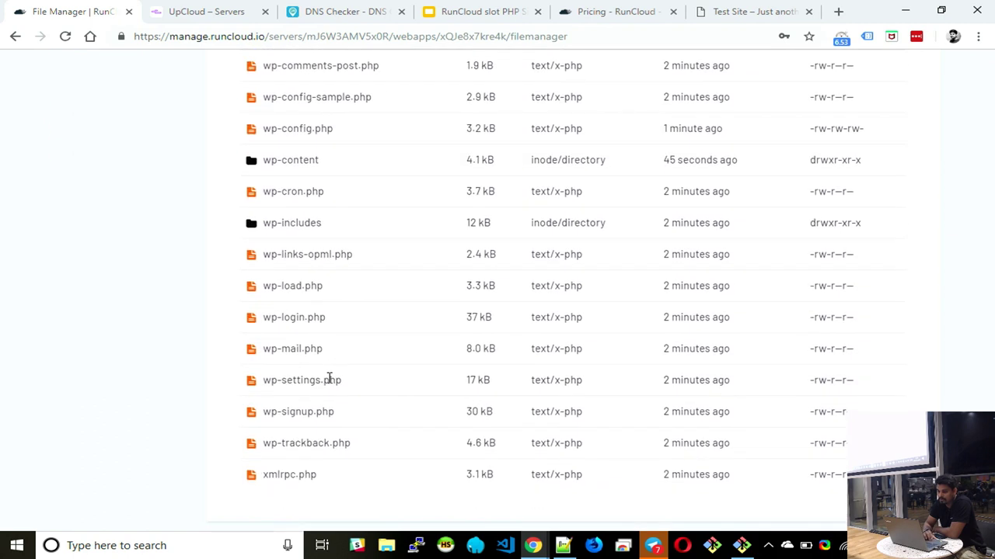
{"action": "left_click", "coordinate": [389, 132]}
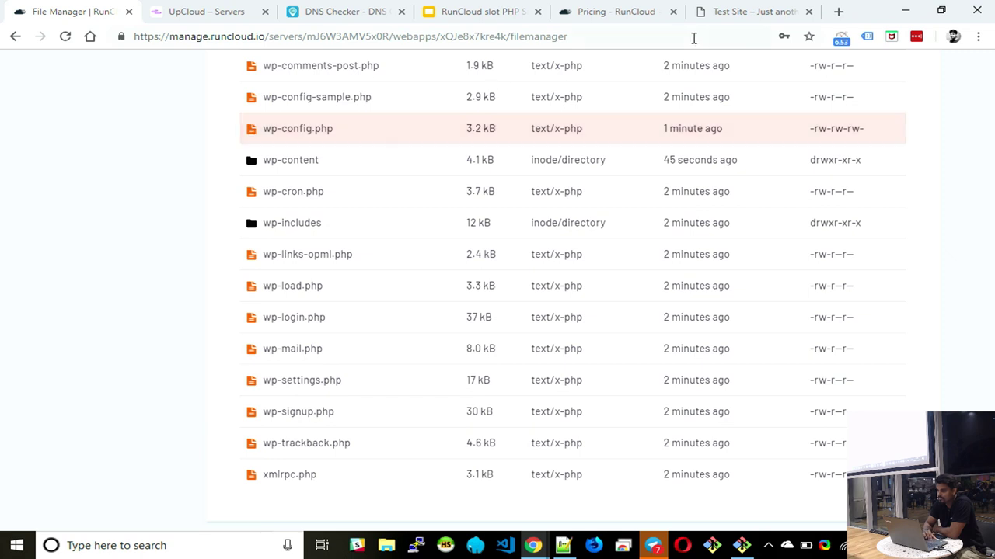
{"action": "scroll", "coordinate": [637, 148], "scroll_direction": "up", "scroll_amount": 5}
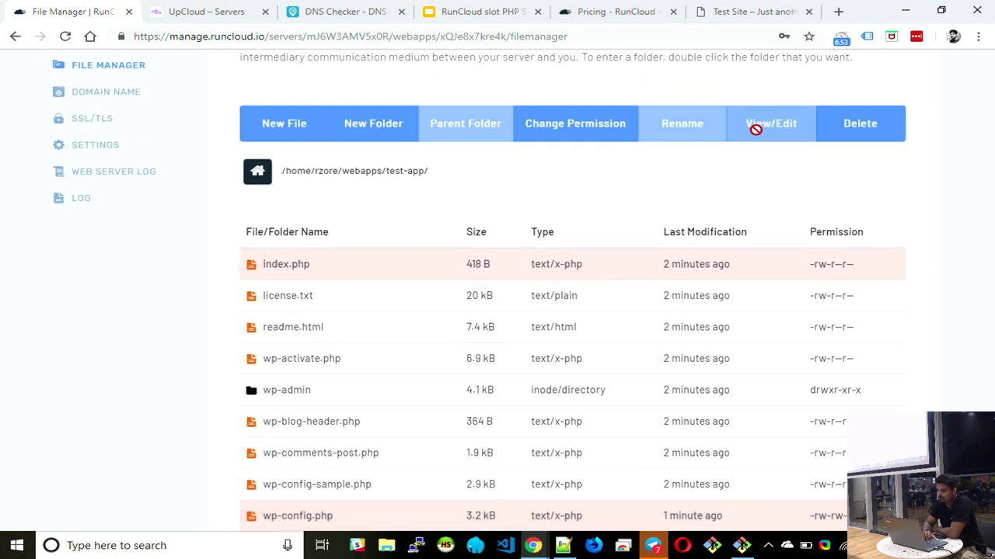
{"action": "left_click", "coordinate": [286, 265]}
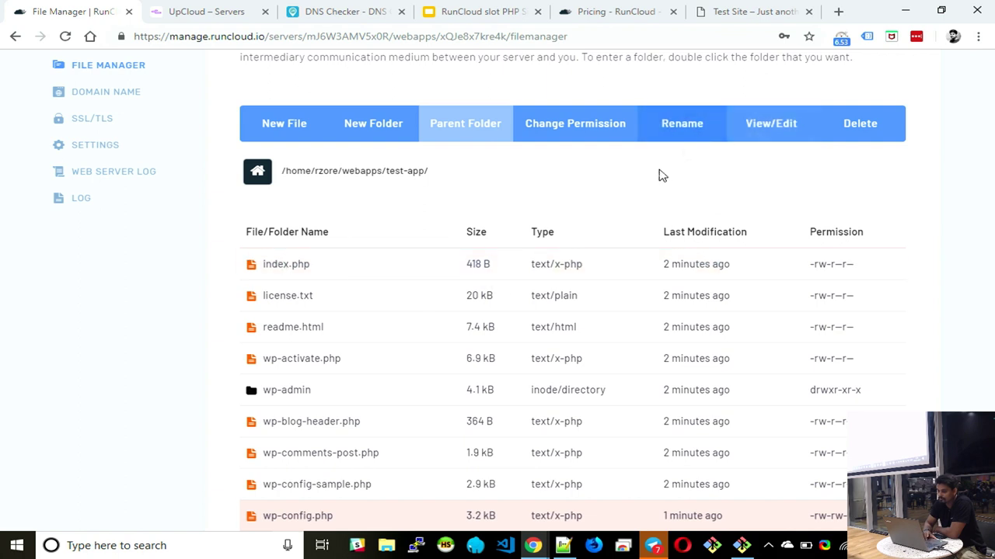
{"action": "left_click", "coordinate": [771, 124]}
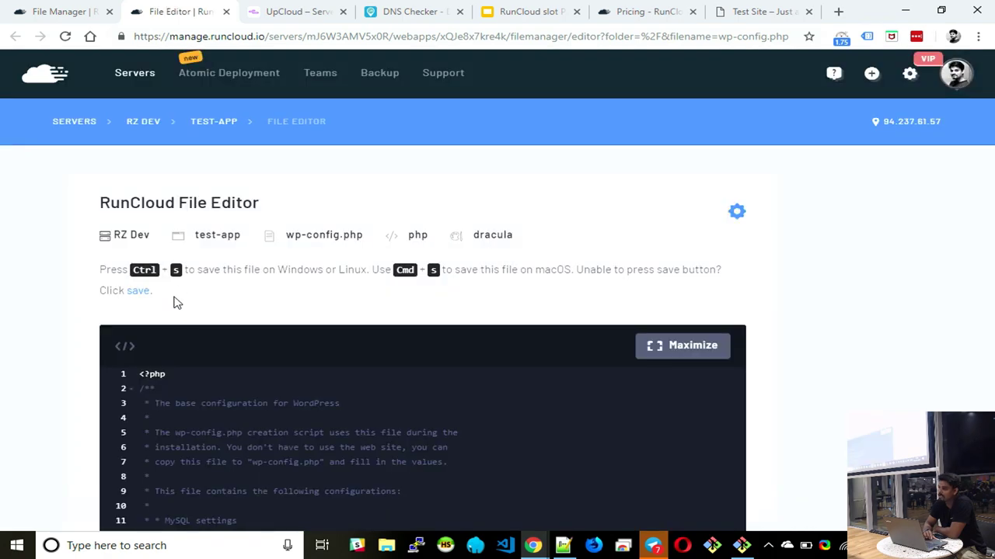
{"action": "scroll", "coordinate": [175, 302], "scroll_direction": "down", "scroll_amount": 5}
{"action": "scroll", "coordinate": [328, 228], "scroll_direction": "down", "scroll_amount": 2}
{"action": "scroll", "coordinate": [330, 230], "scroll_direction": "up", "scroll_amount": 3}
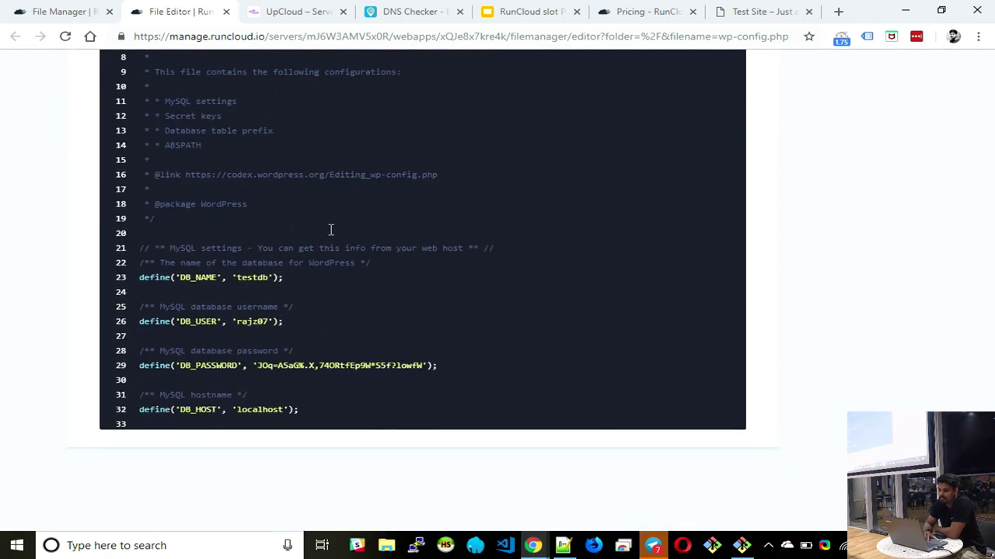
{"action": "scroll", "coordinate": [48, 256], "scroll_direction": "up", "scroll_amount": 5}
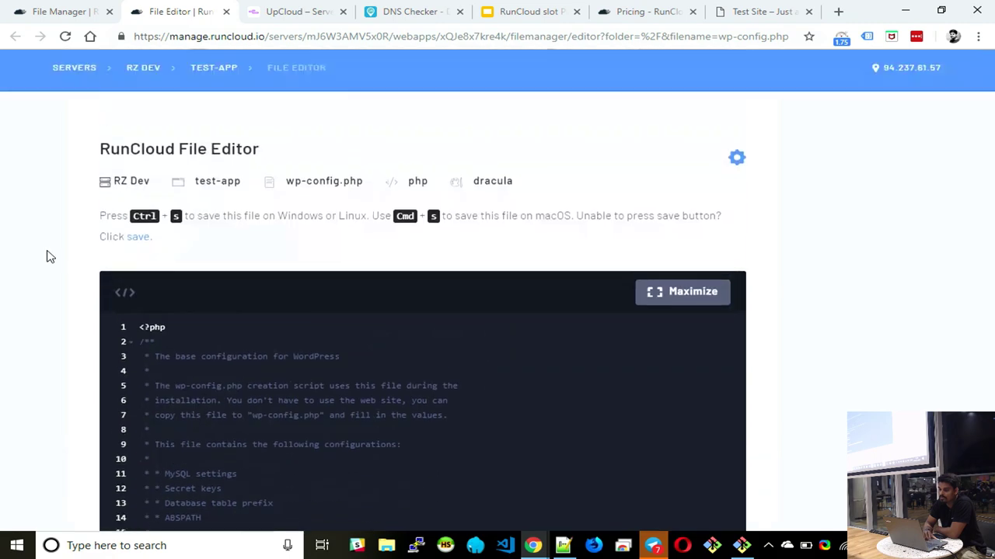
- Switch to the RunCloud slot PHP Singapore Meetup deck in Google Slides and present from the "Demo. Connect a server." slide
{"action": "left_click", "coordinate": [56, 10]}
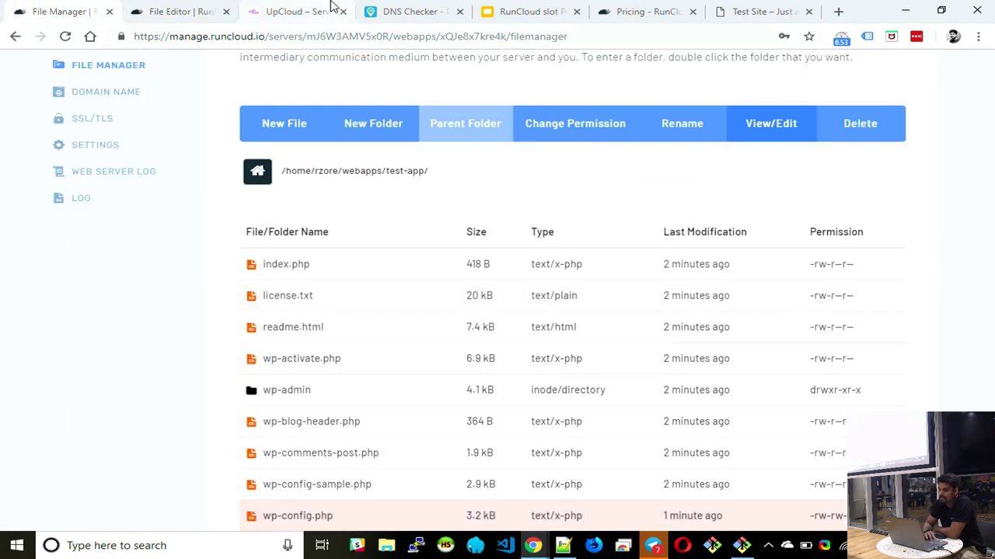
{"action": "scroll", "coordinate": [298, 260], "scroll_direction": "up", "scroll_amount": 3}
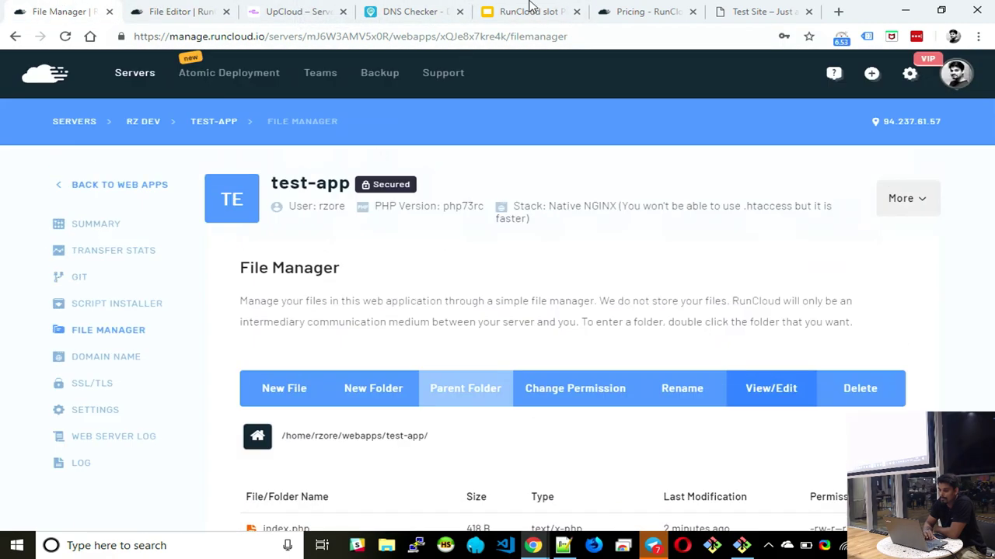
{"action": "left_click", "coordinate": [541, 8]}
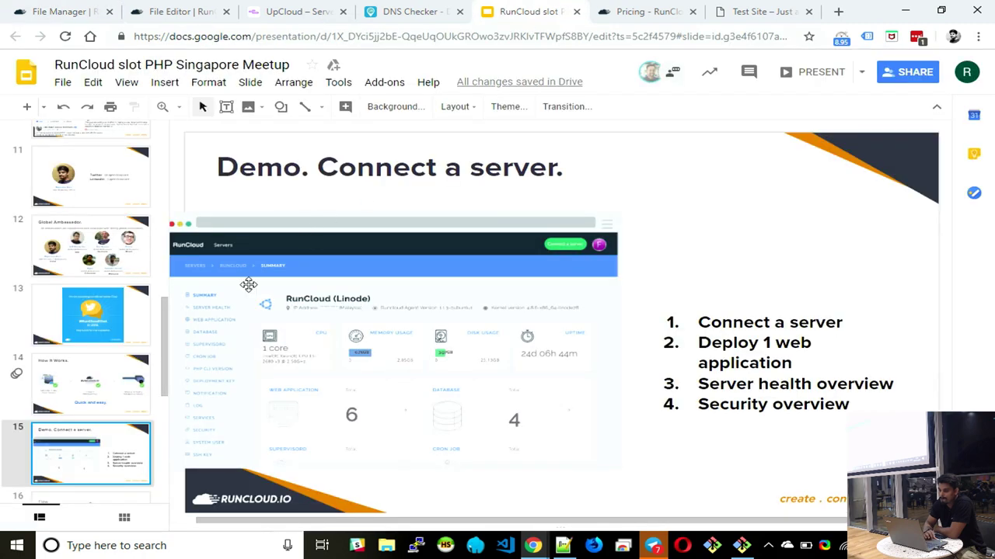
{"action": "left_click", "coordinate": [810, 78]}
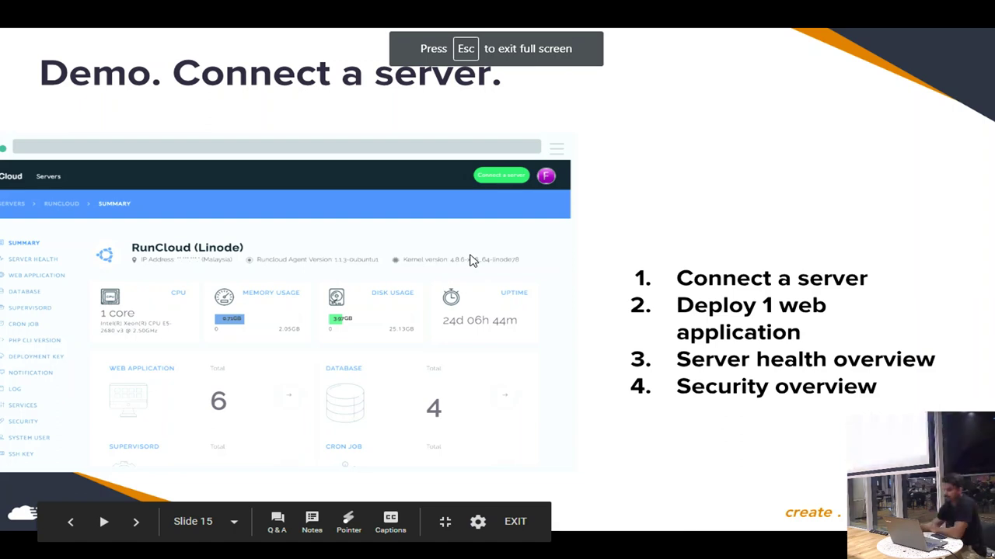